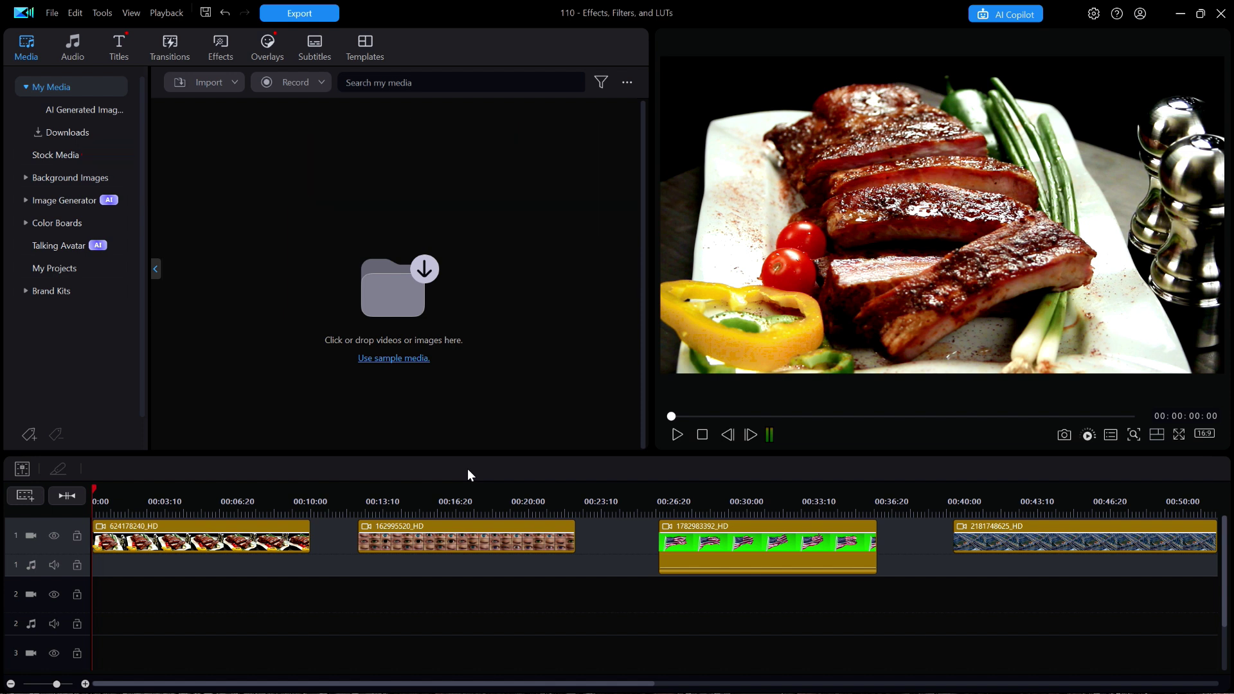
# Step: Select the first ribs clip (624178240_HD) on video track 1 and switch to the Effects room
pyautogui.click(223, 547)
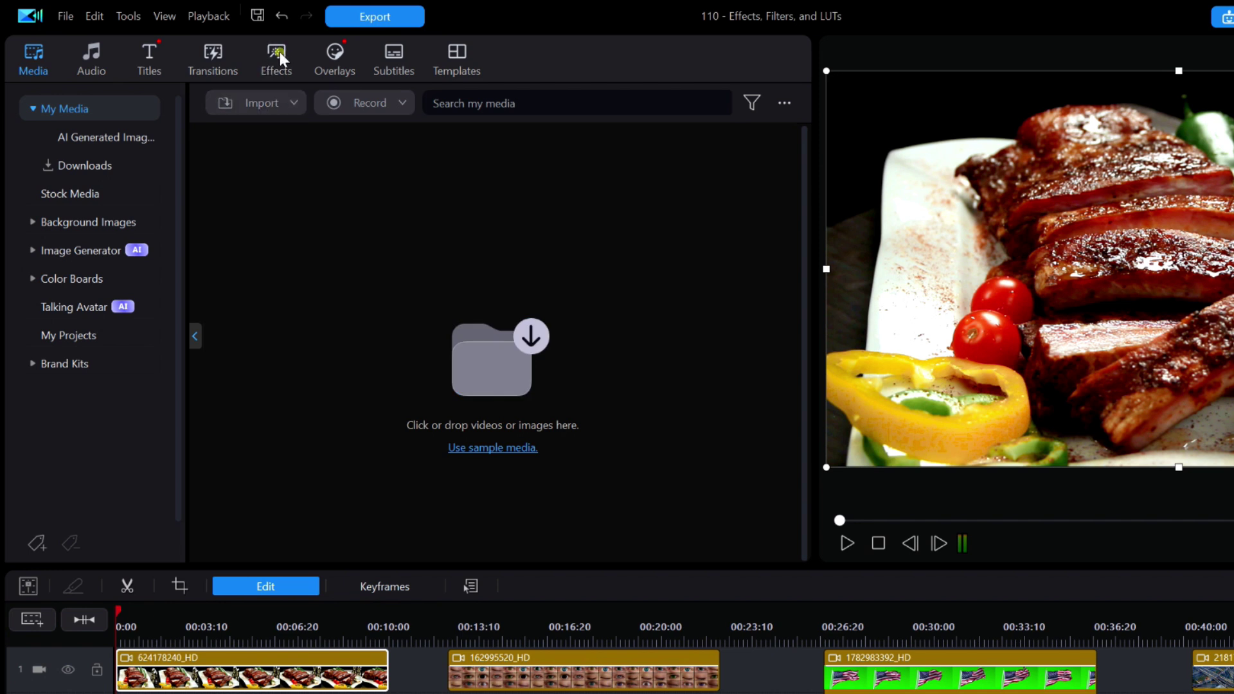
pyautogui.click(280, 52)
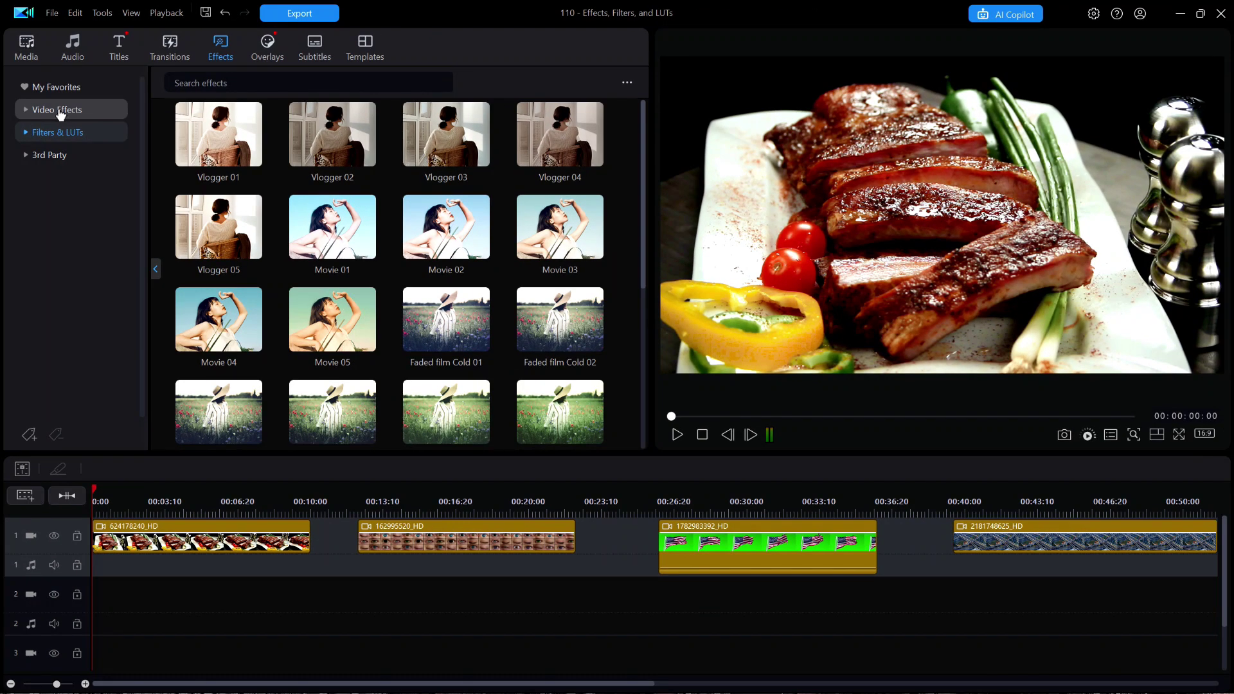
# Step: Preview the Retro Black and White effect on the ribs footage
pyautogui.click(27, 112)
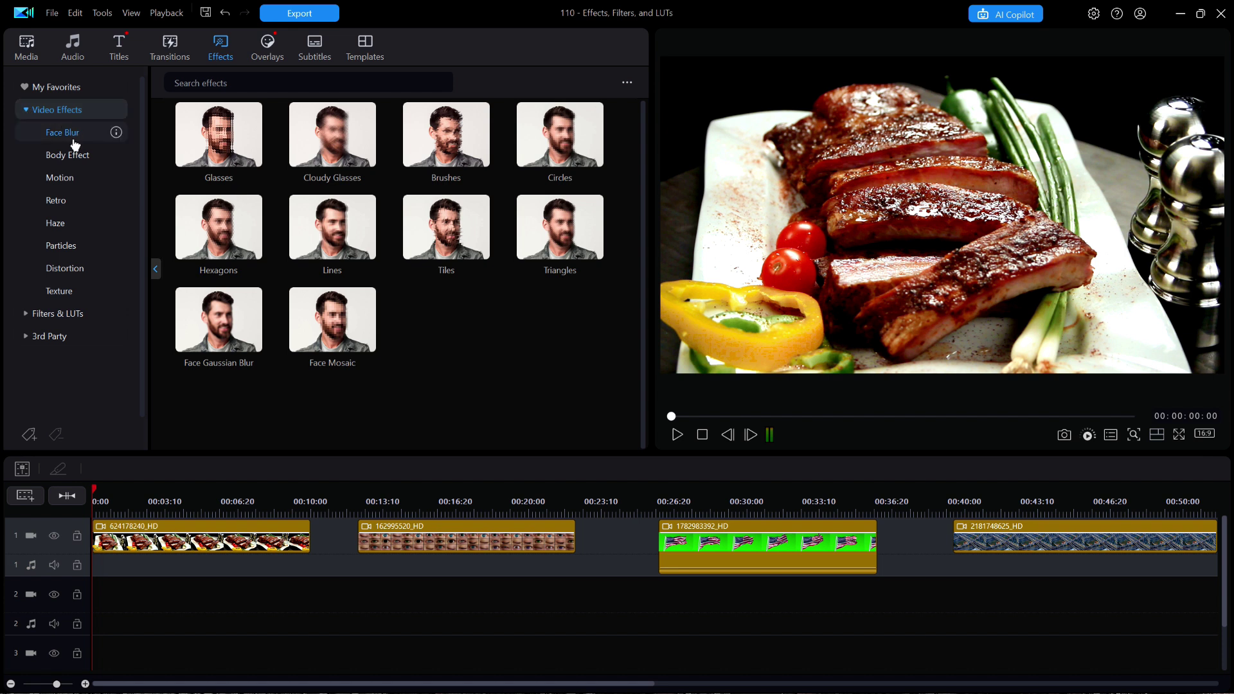
pyautogui.click(58, 201)
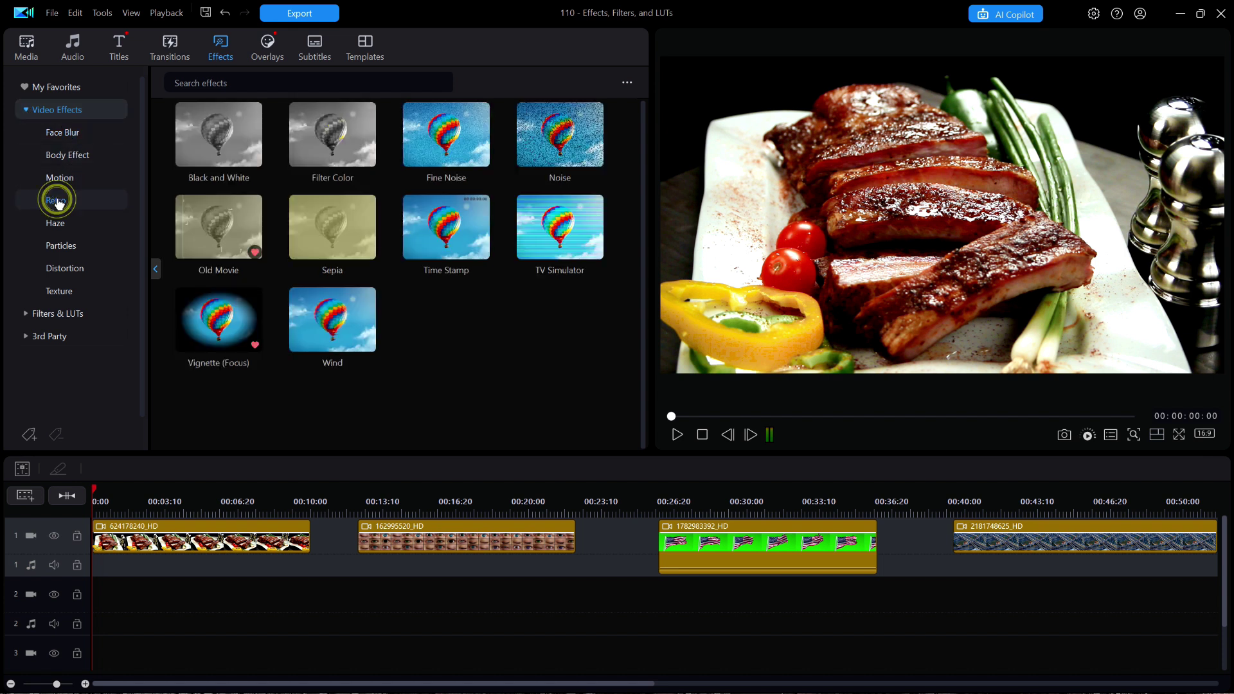
pyautogui.click(216, 147)
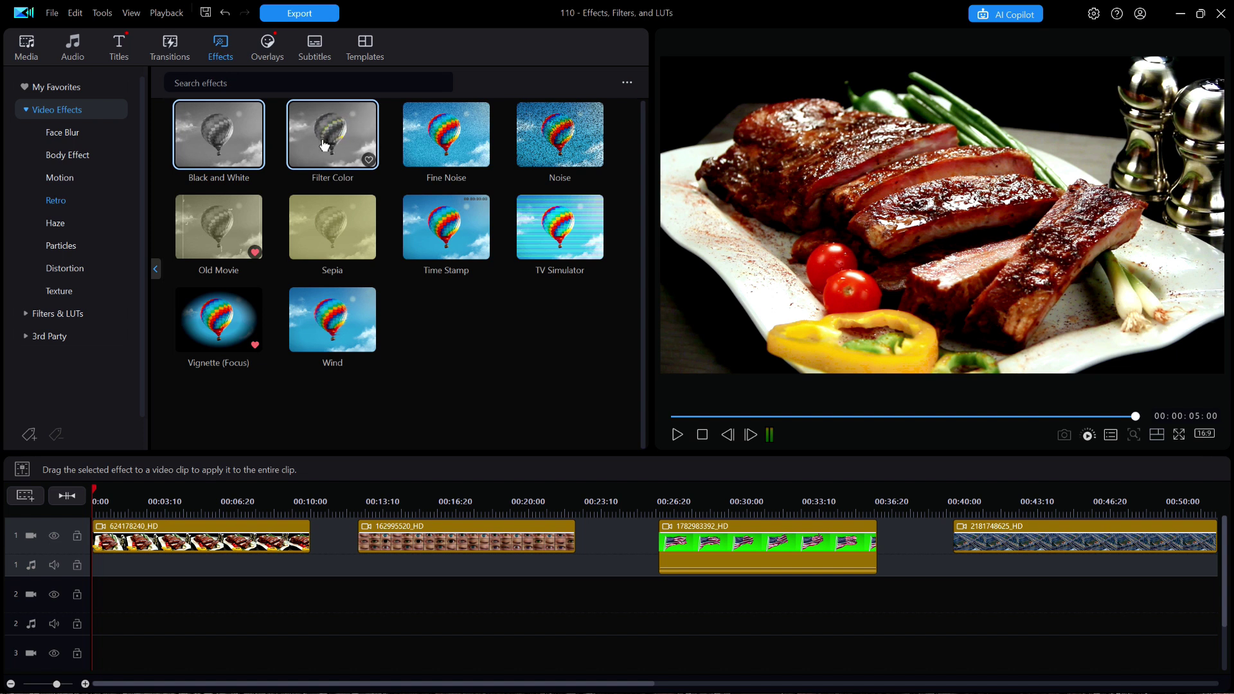
# Step: Add Filter Color to the ribs clip with the red of the ribs as the focus colour
pyautogui.moveTo(341, 136); pyautogui.dragTo(109, 554)
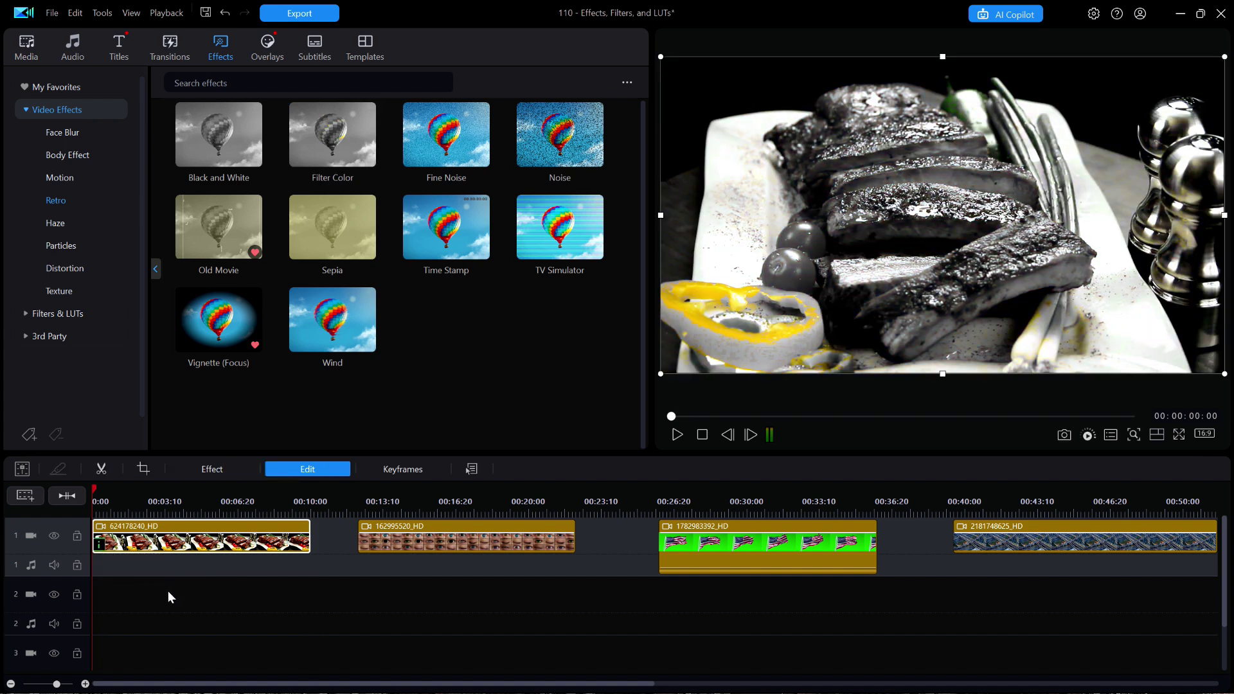
pyautogui.click(99, 548)
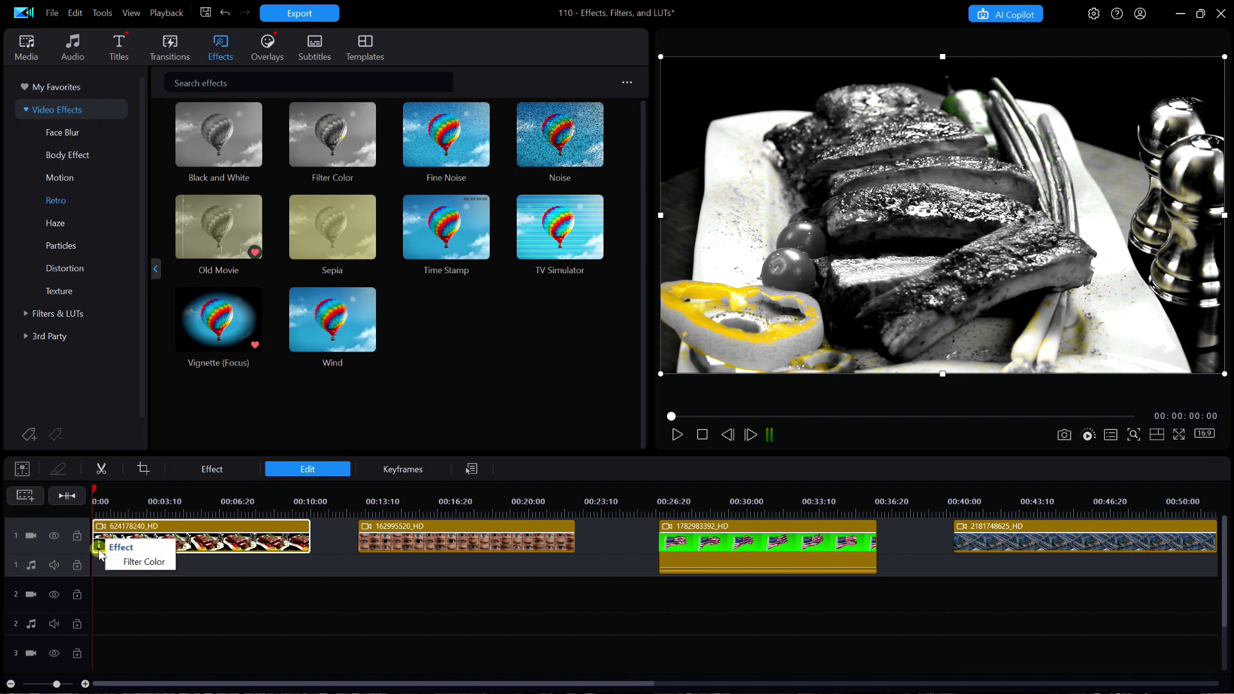
pyautogui.click(135, 563)
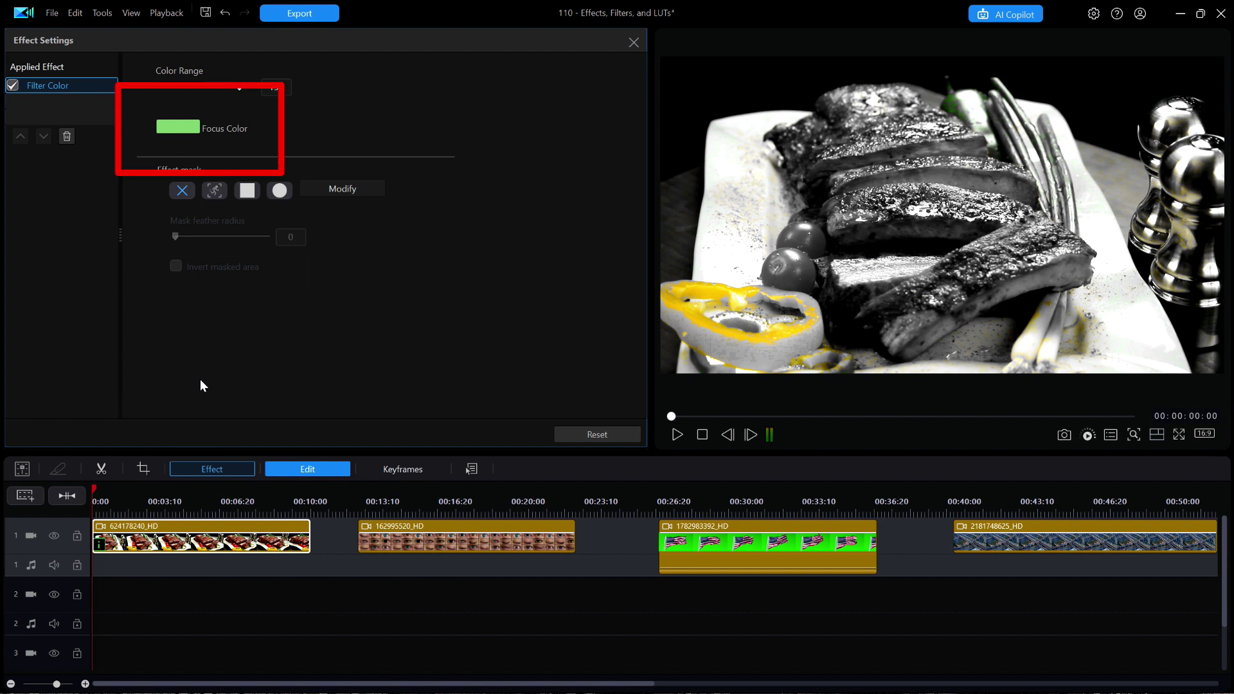
pyautogui.click(184, 129)
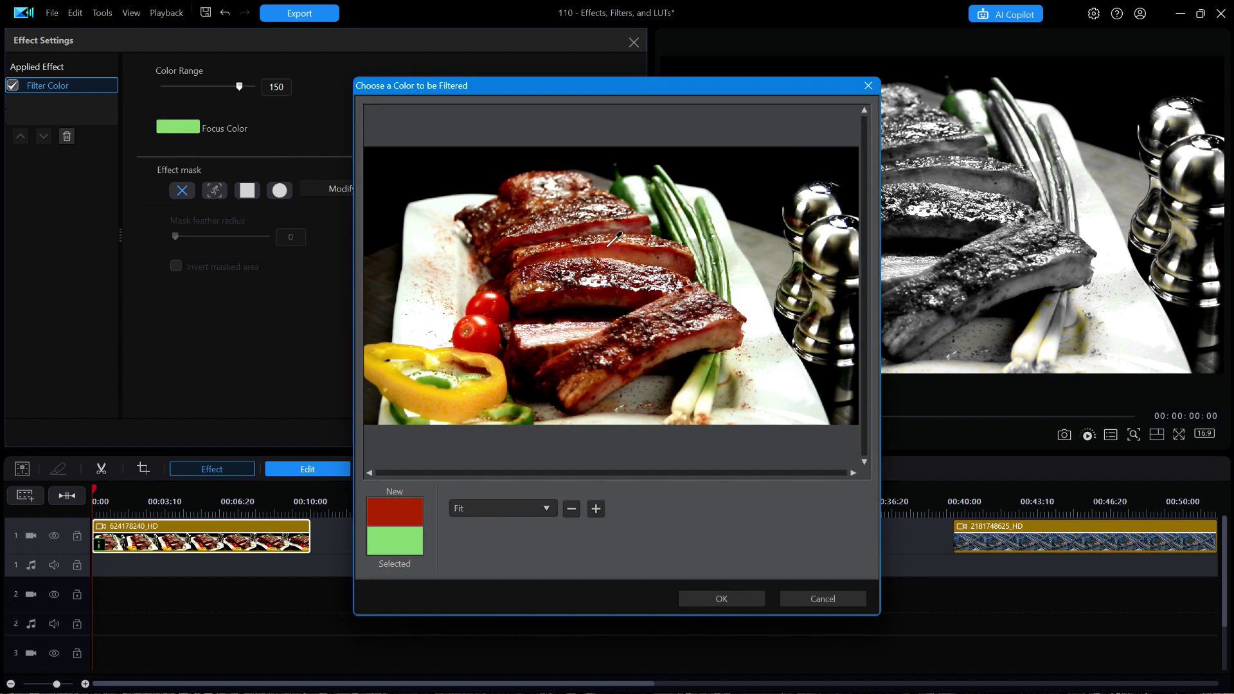
pyautogui.click(607, 245)
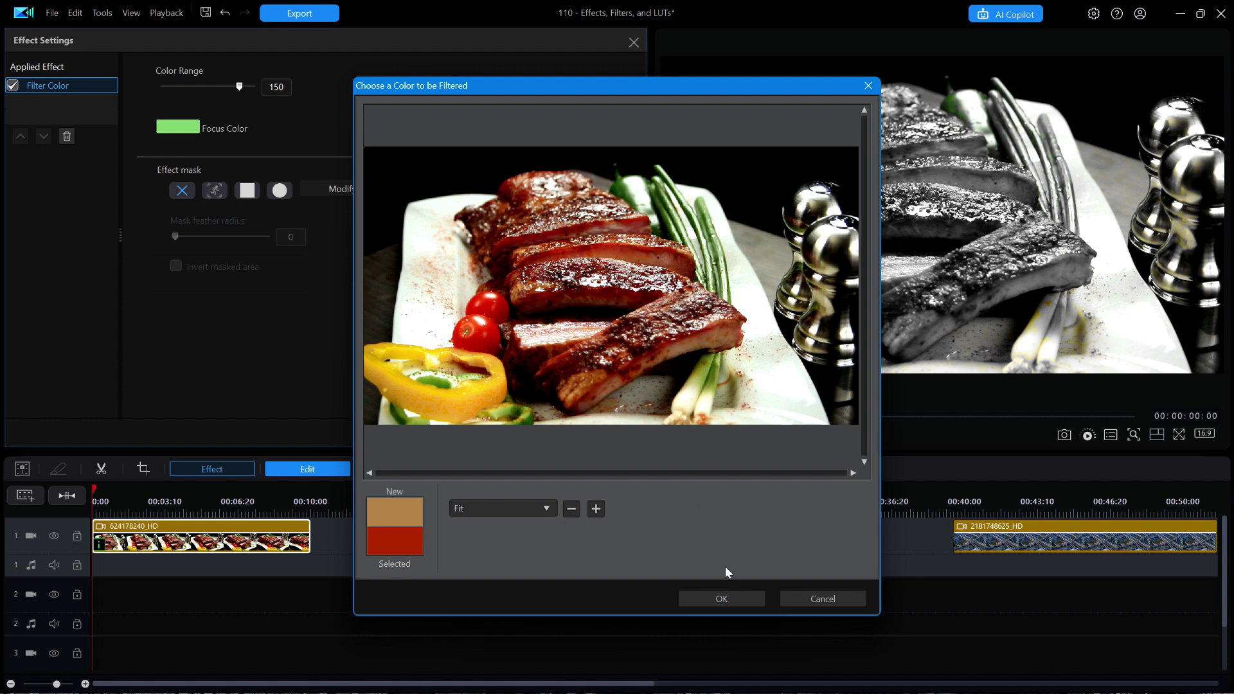
pyautogui.click(728, 600)
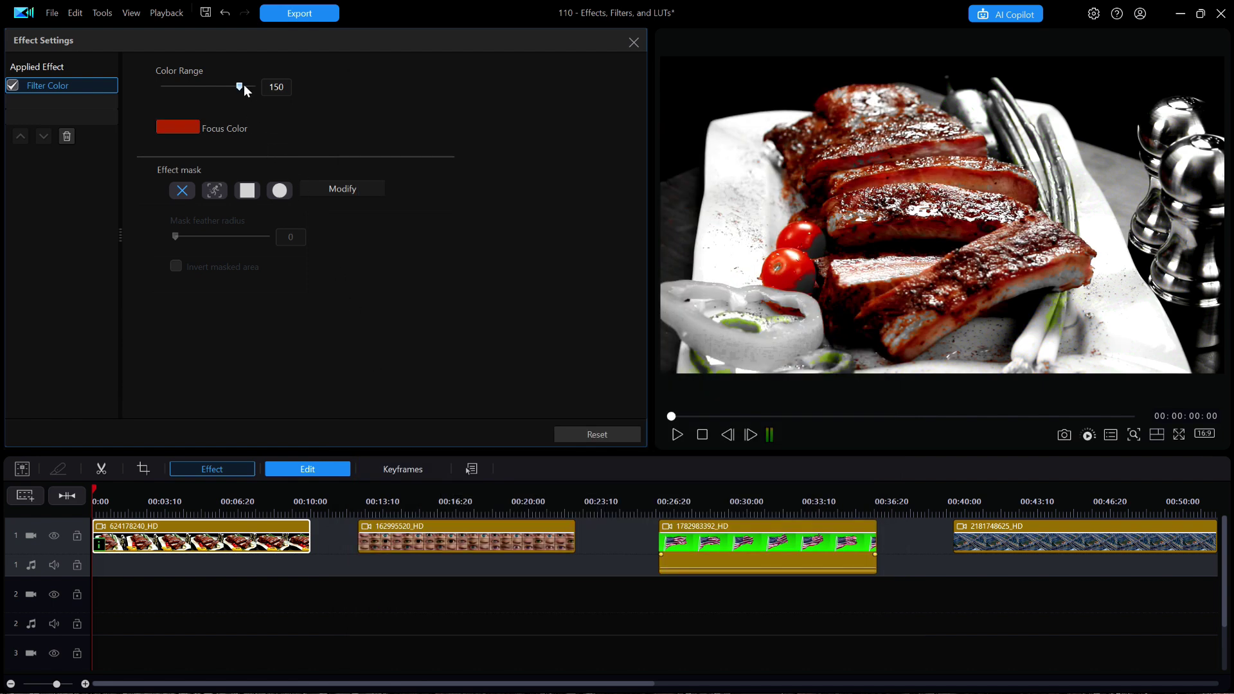
# Step: Try wider and narrower Filter Color ranges, then remove Filter Color from the ribs clip
pyautogui.moveTo(243, 86); pyautogui.dragTo(231, 103)
pyautogui.click(231, 105)
pyautogui.moveTo(233, 92); pyautogui.dragTo(233, 93)
pyautogui.moveTo(239, 87)
pyautogui.mouseDown()
pyautogui.moveTo(179, 93)
pyautogui.moveTo(222, 88)
pyautogui.mouseUp()
pyautogui.click(67, 137)
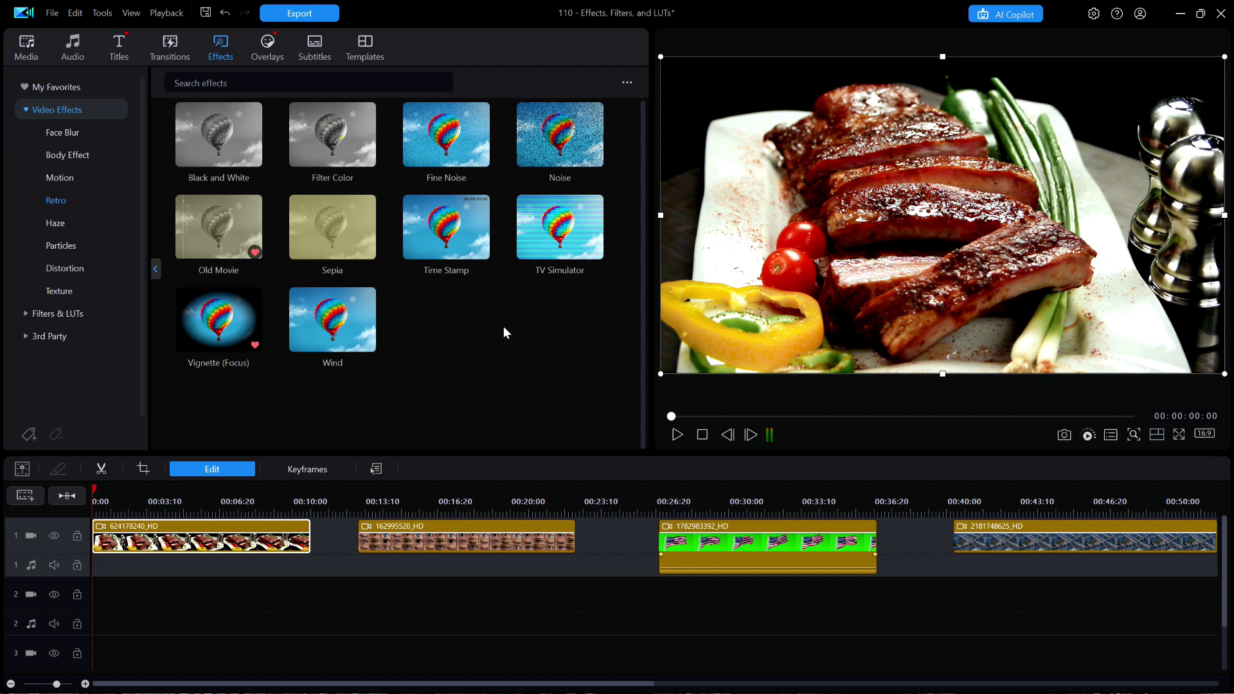
pyautogui.click(221, 233)
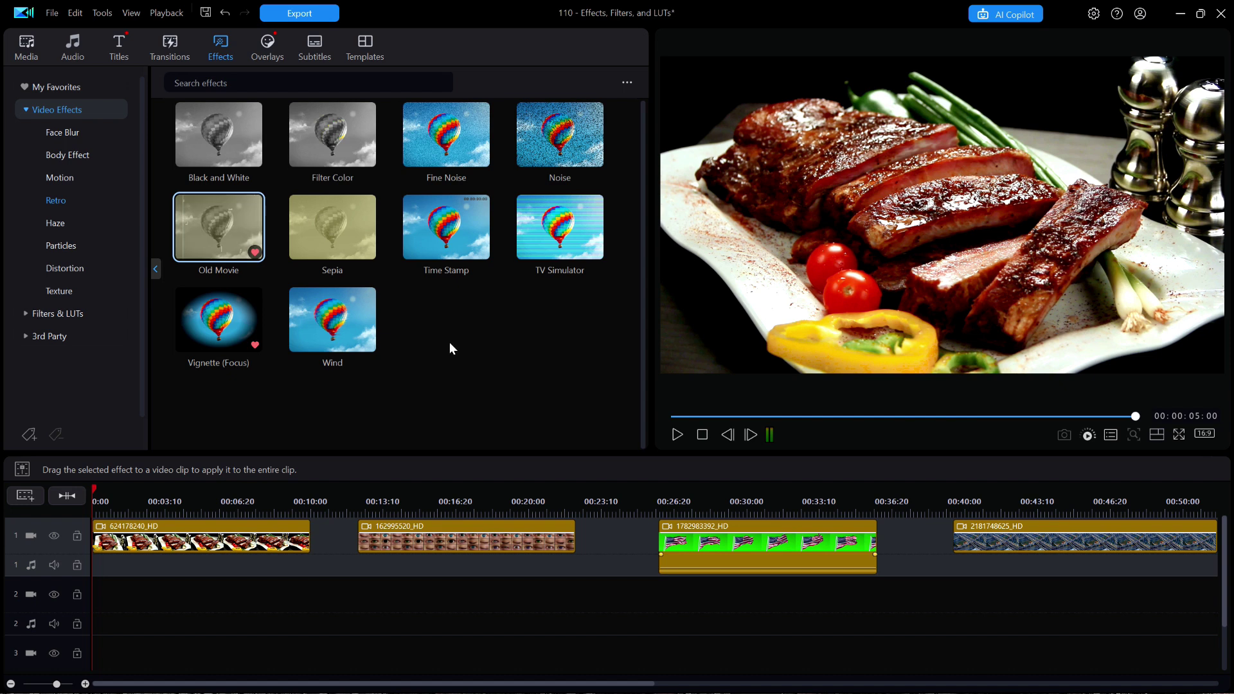
pyautogui.click(330, 232)
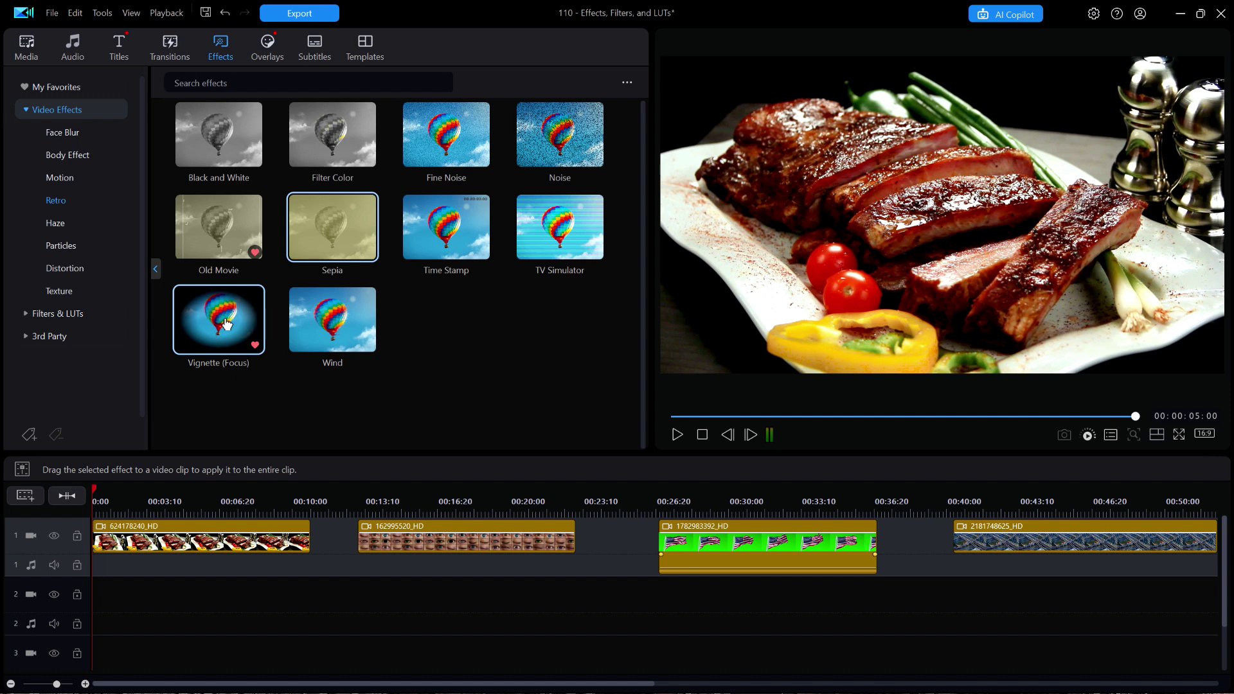
# Step: Apply Vignette (Focus) to the eyes clip 162995520_HD
pyautogui.click(366, 501)
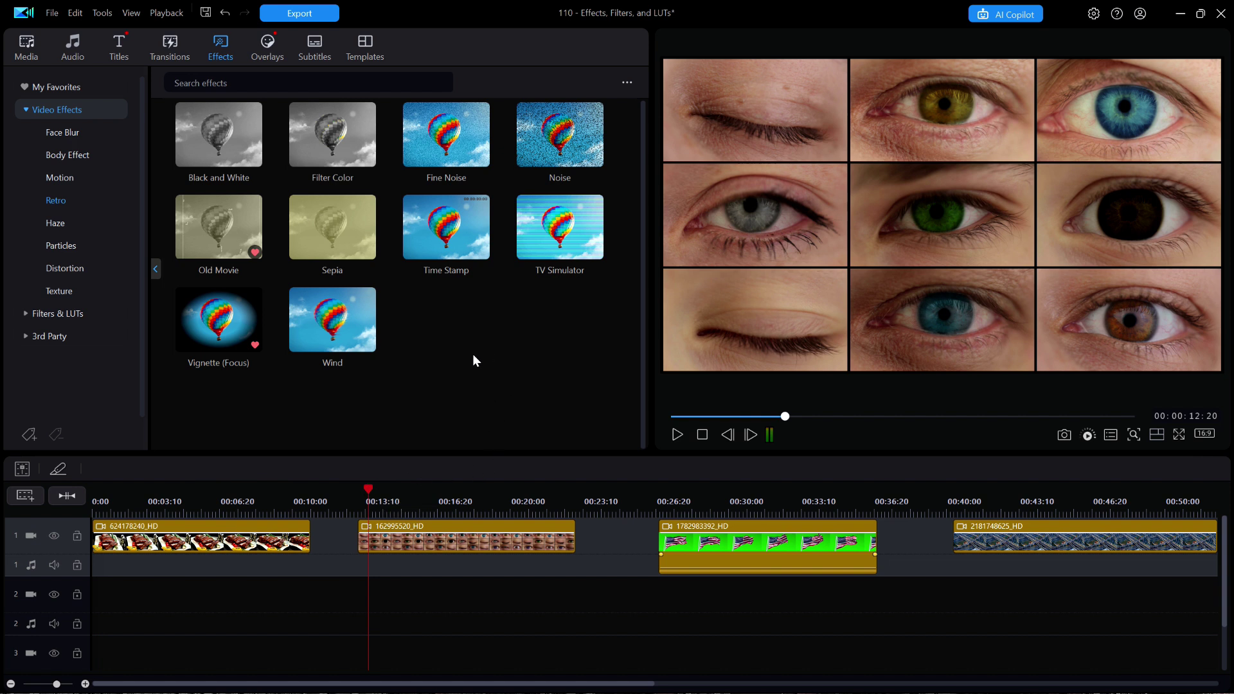
pyautogui.moveTo(247, 339); pyautogui.dragTo(225, 362)
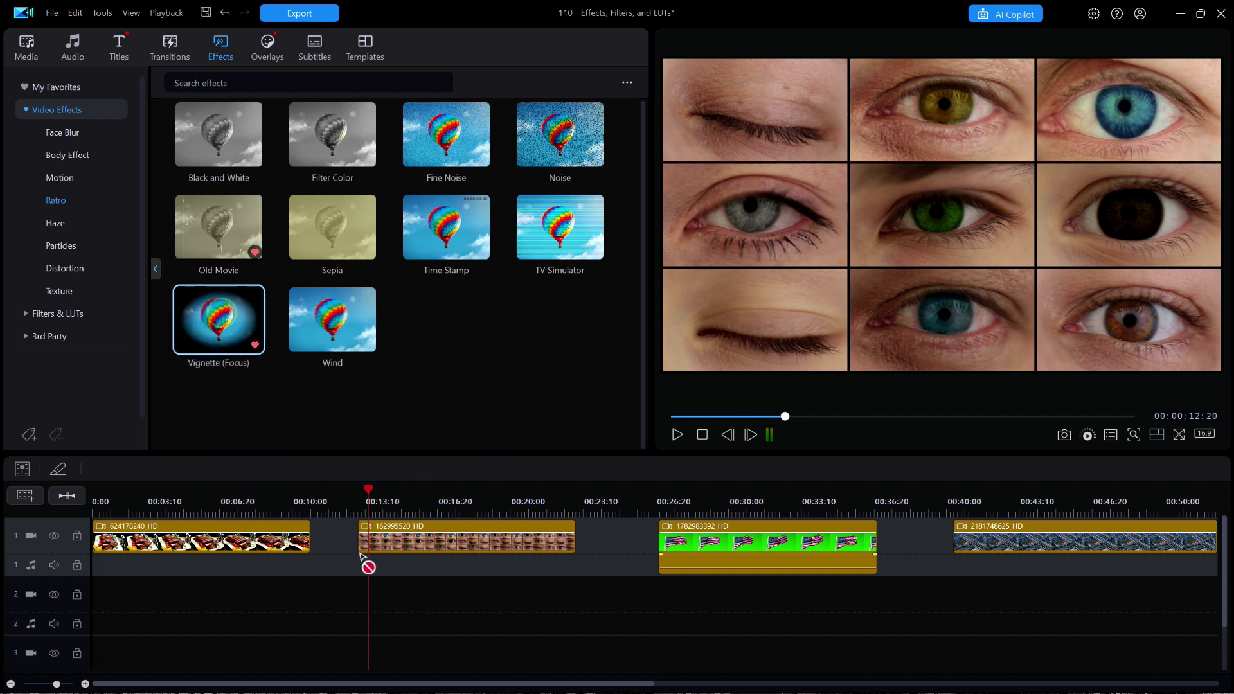
pyautogui.moveTo(361, 557); pyautogui.dragTo(364, 546)
pyautogui.click(365, 547)
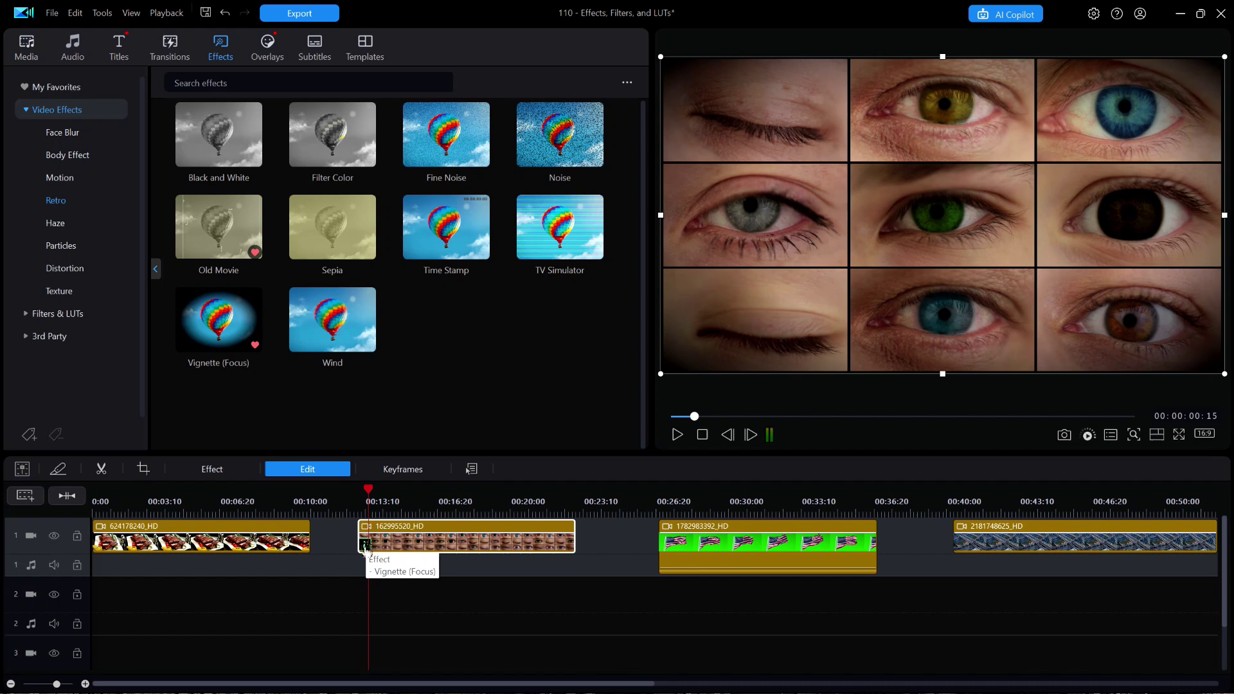
pyautogui.click(364, 548)
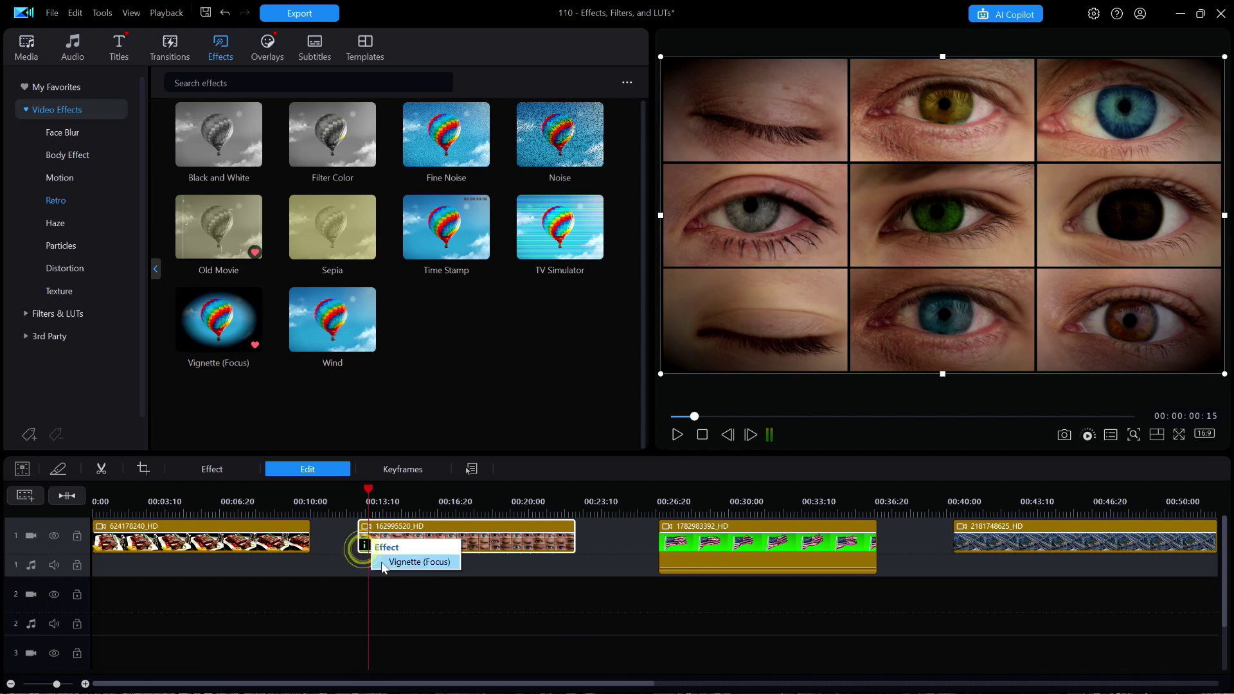
pyautogui.click(419, 563)
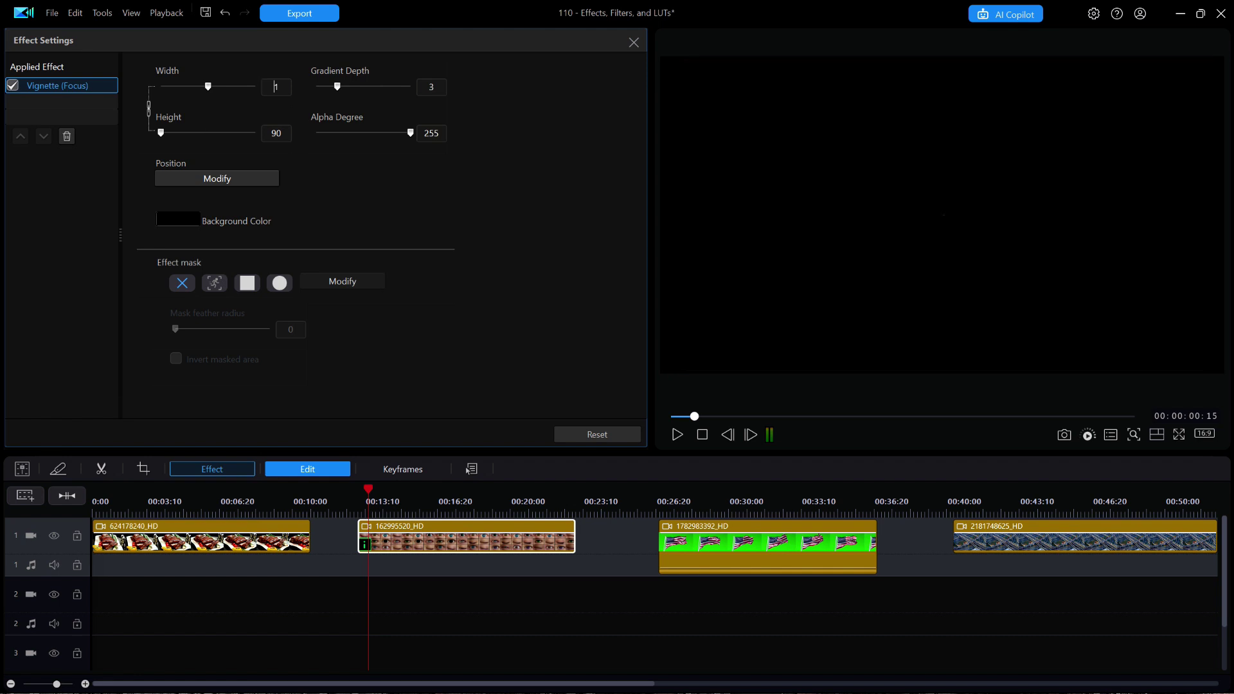
# Step: Set the vignette Width to 25 and Alpha Degree to 200
pyautogui.write('25')
pyautogui.press('Return')
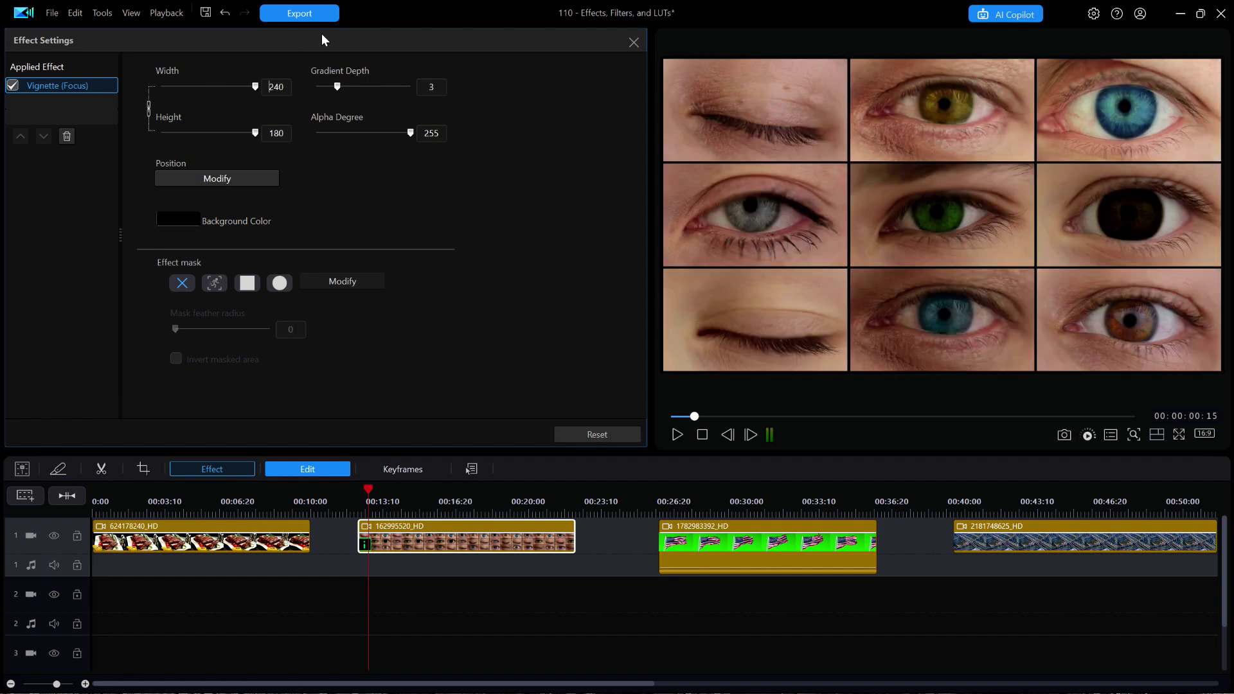
pyautogui.press('BackSpace')
pyautogui.press('BackSpace')
pyautogui.press('BackSpace')
pyautogui.write('25')
pyautogui.press('Return')
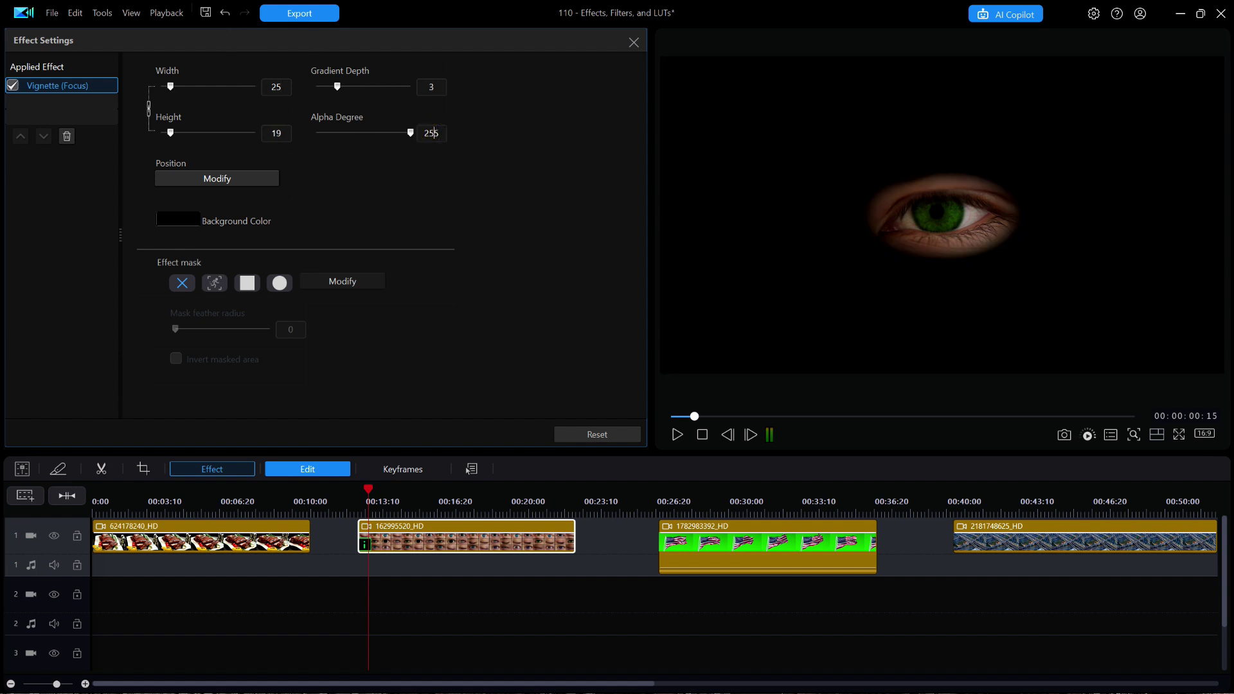
pyautogui.doubleClick(431, 133)
pyautogui.write('200')
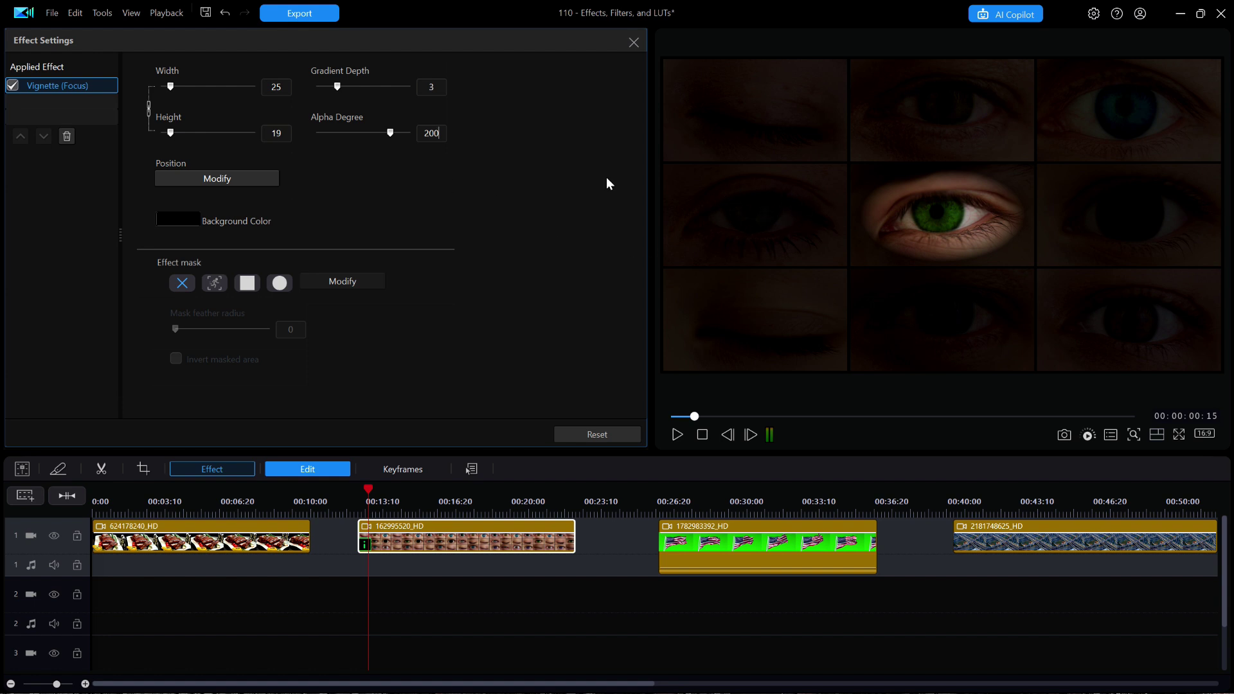
# Step: Move the vignette focus onto the middle-left eye and confirm it
pyautogui.click(225, 180)
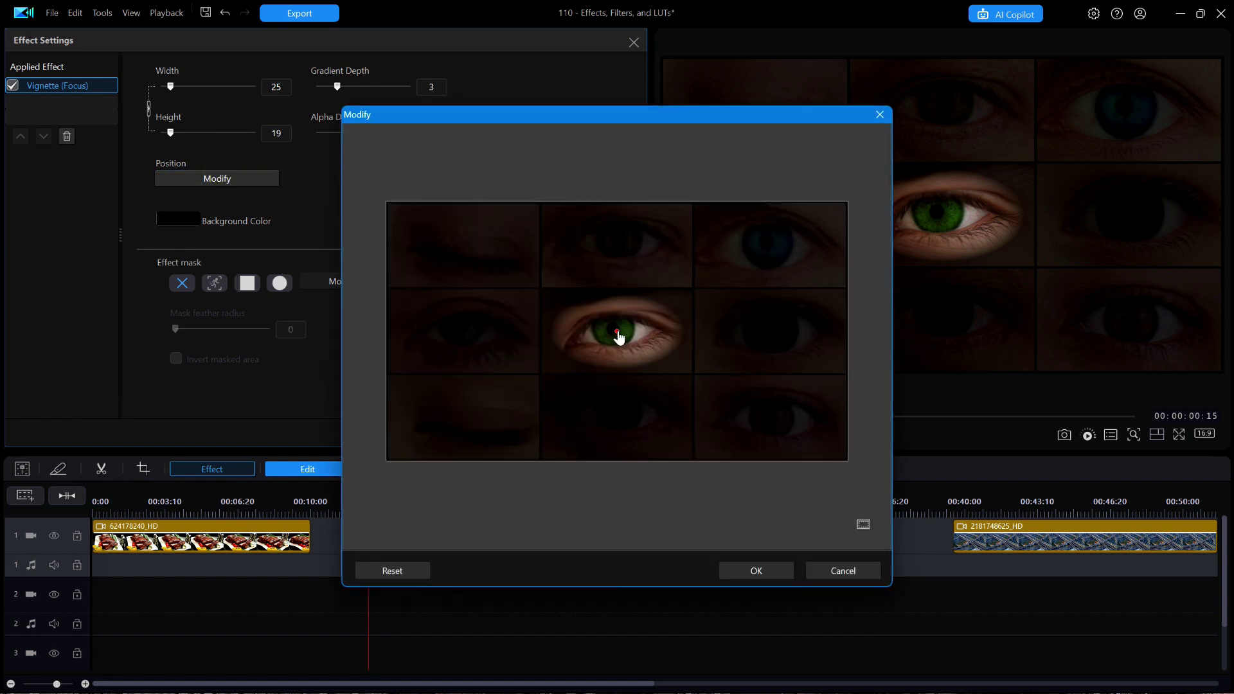
pyautogui.moveTo(619, 337); pyautogui.dragTo(470, 337)
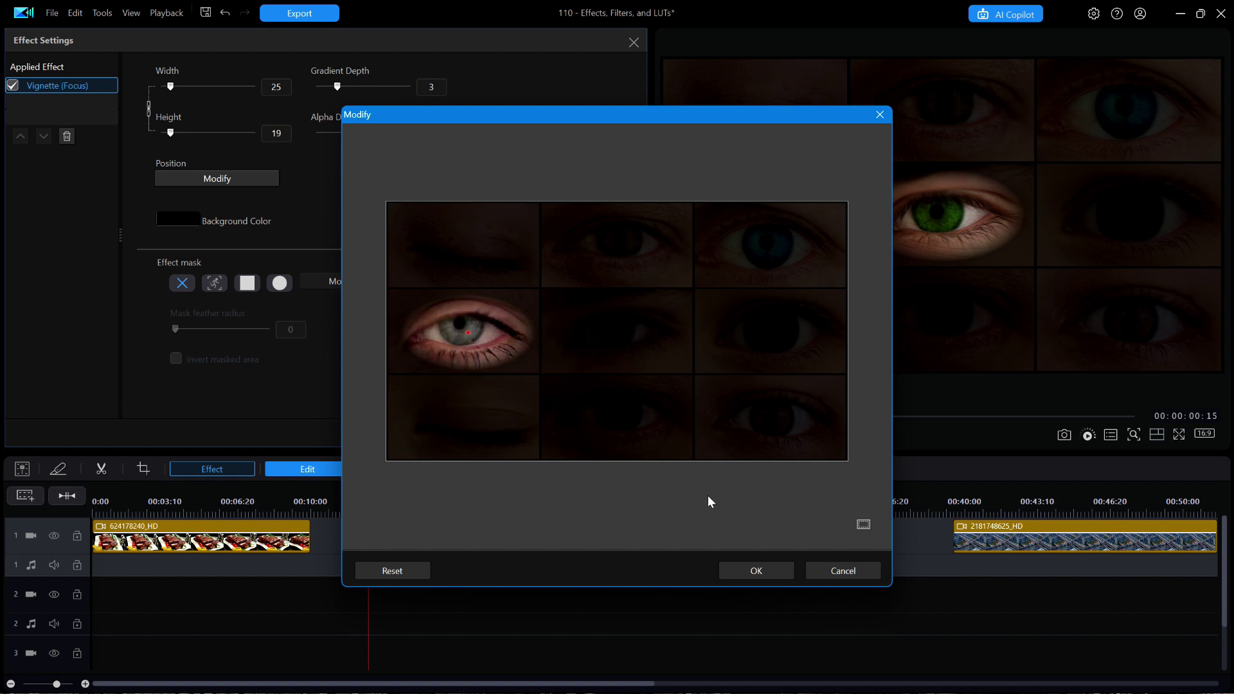
pyautogui.click(757, 570)
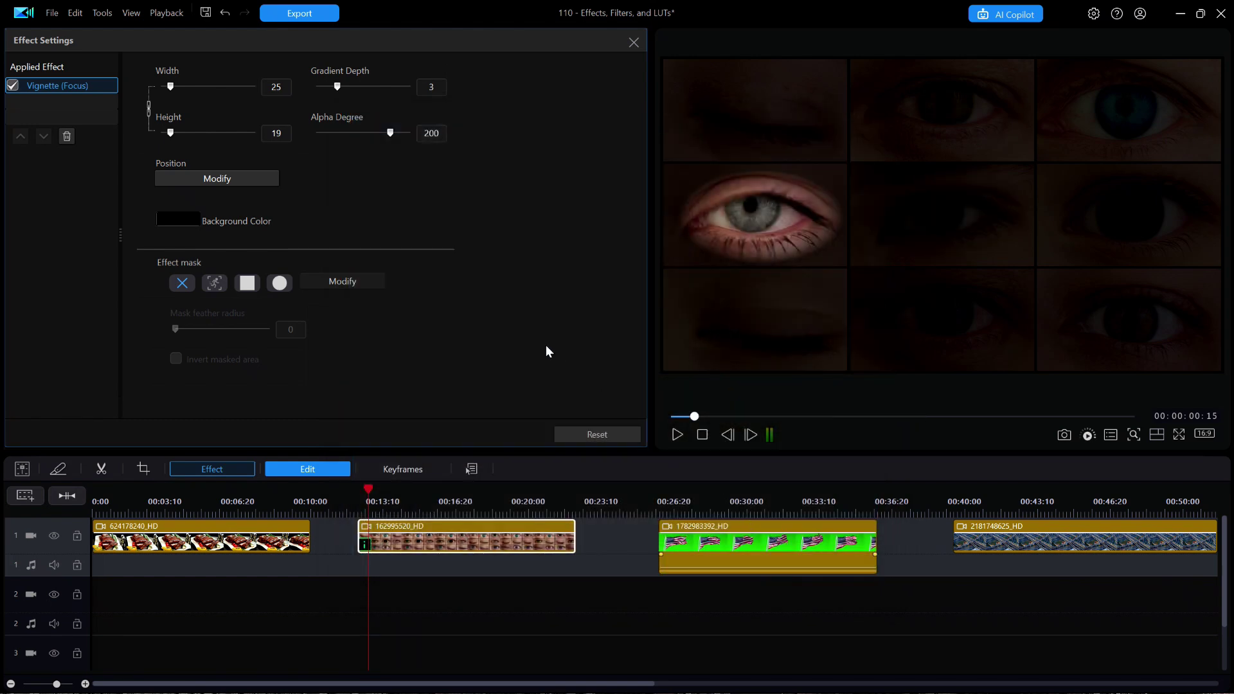
# Step: Play the eyes clip from its start to check the vignette, then close its settings
pyautogui.click(360, 511)
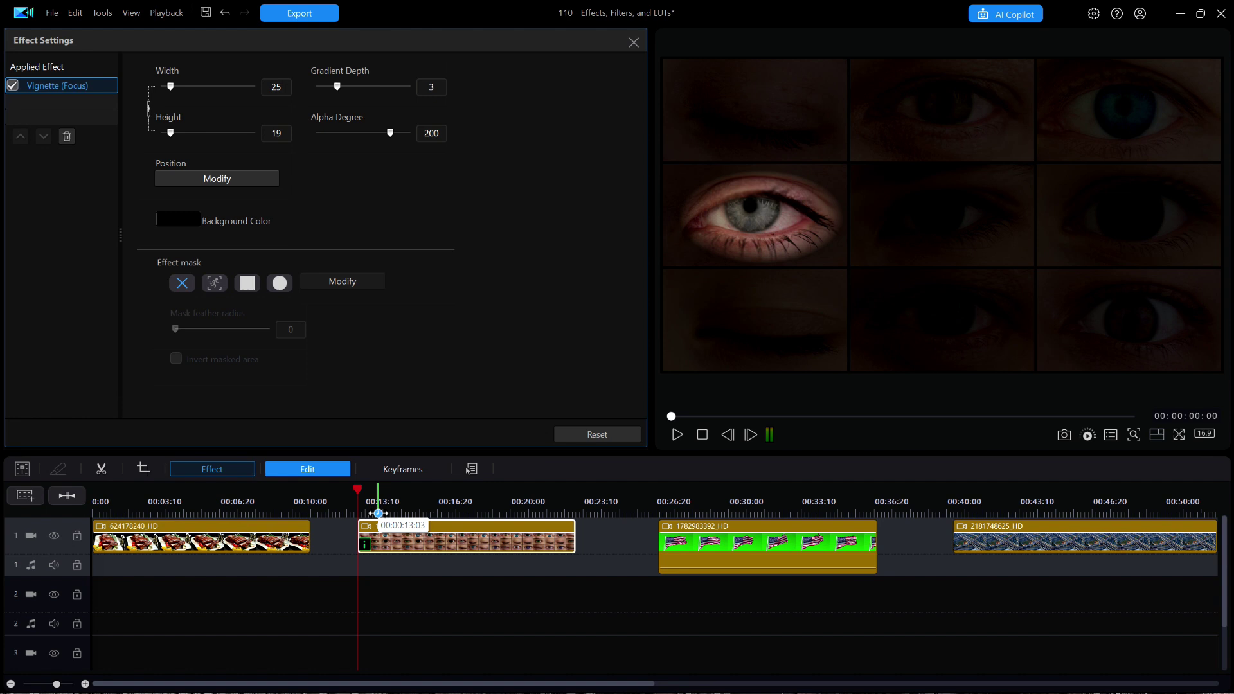
pyautogui.click(678, 435)
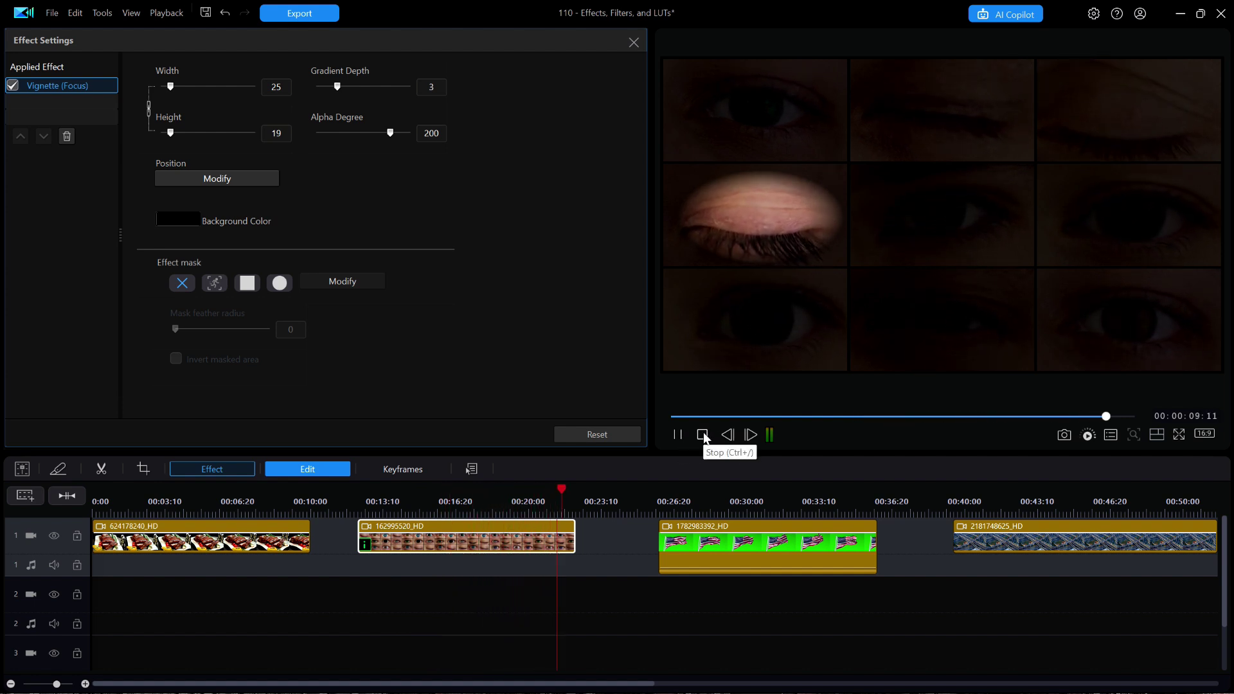
pyautogui.click(703, 436)
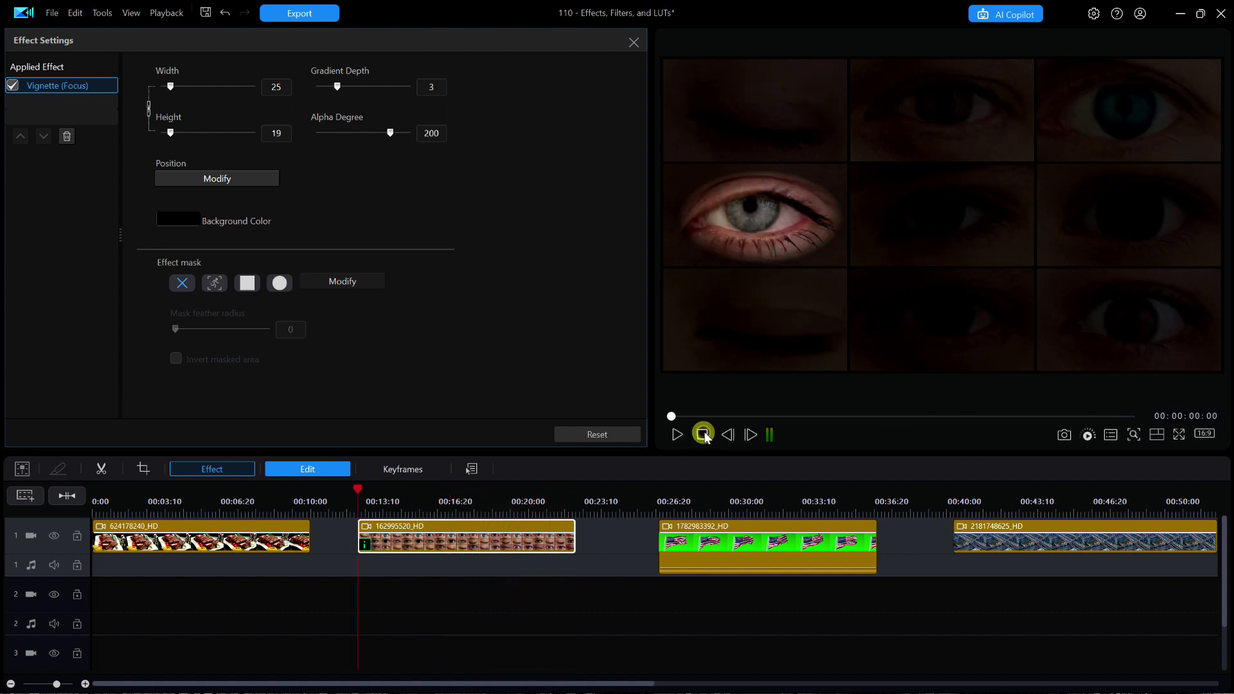
pyautogui.click(634, 42)
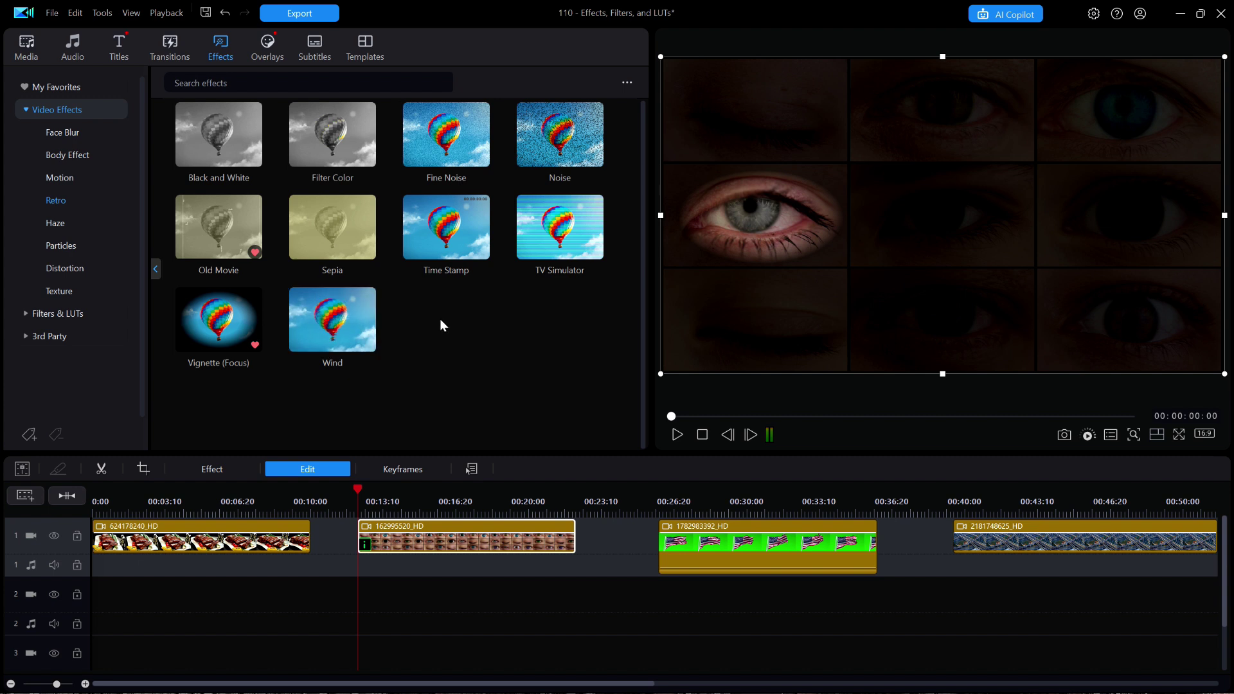
# Step: Preview the Flip Canvas effect on the green-screen flag clip and play it back mirrored
pyautogui.click(54, 224)
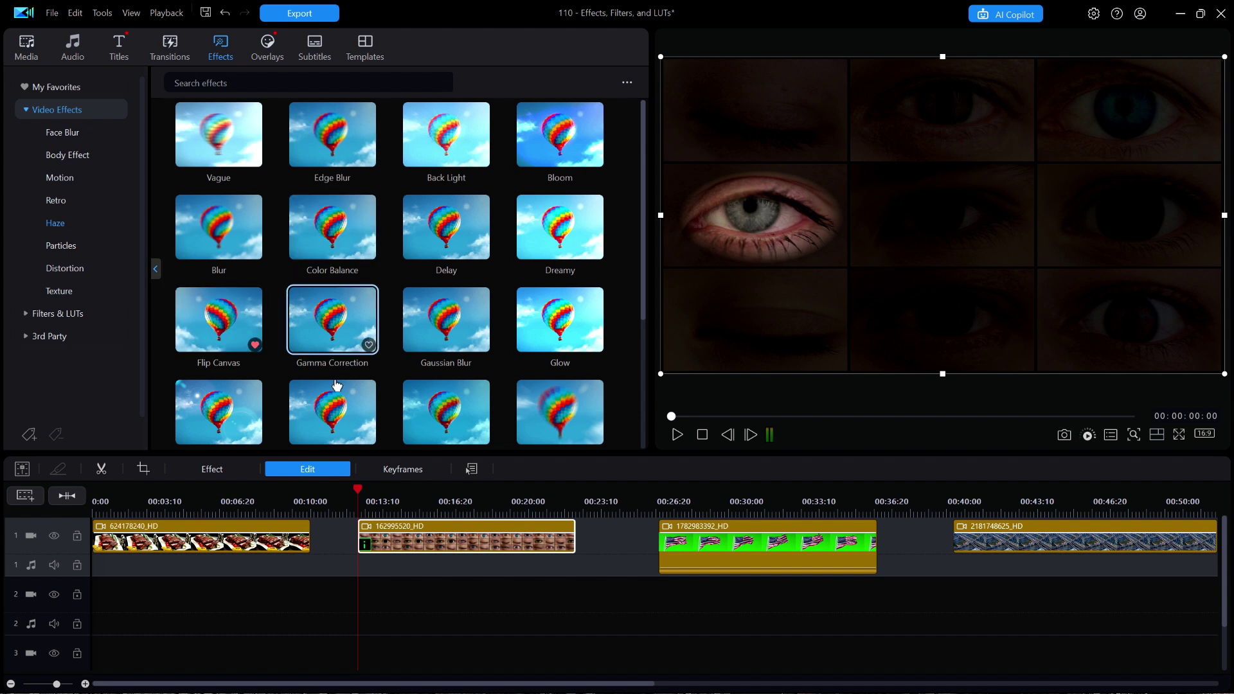
pyautogui.click(664, 498)
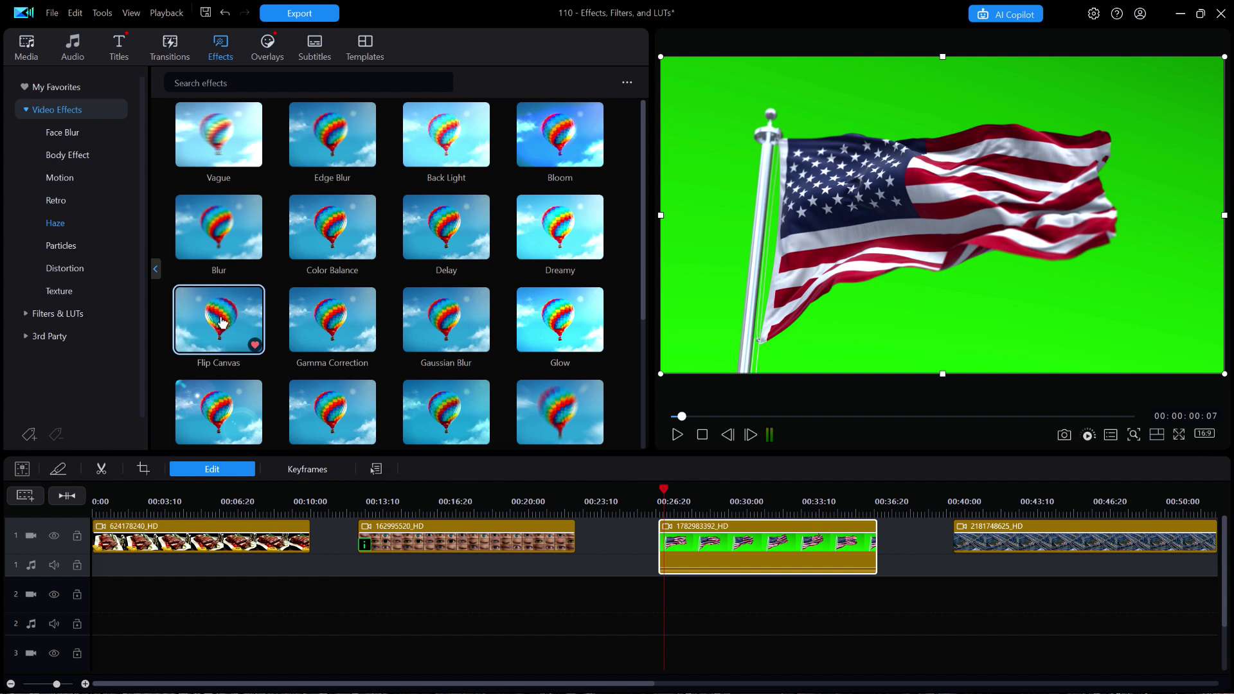
pyautogui.click(224, 321)
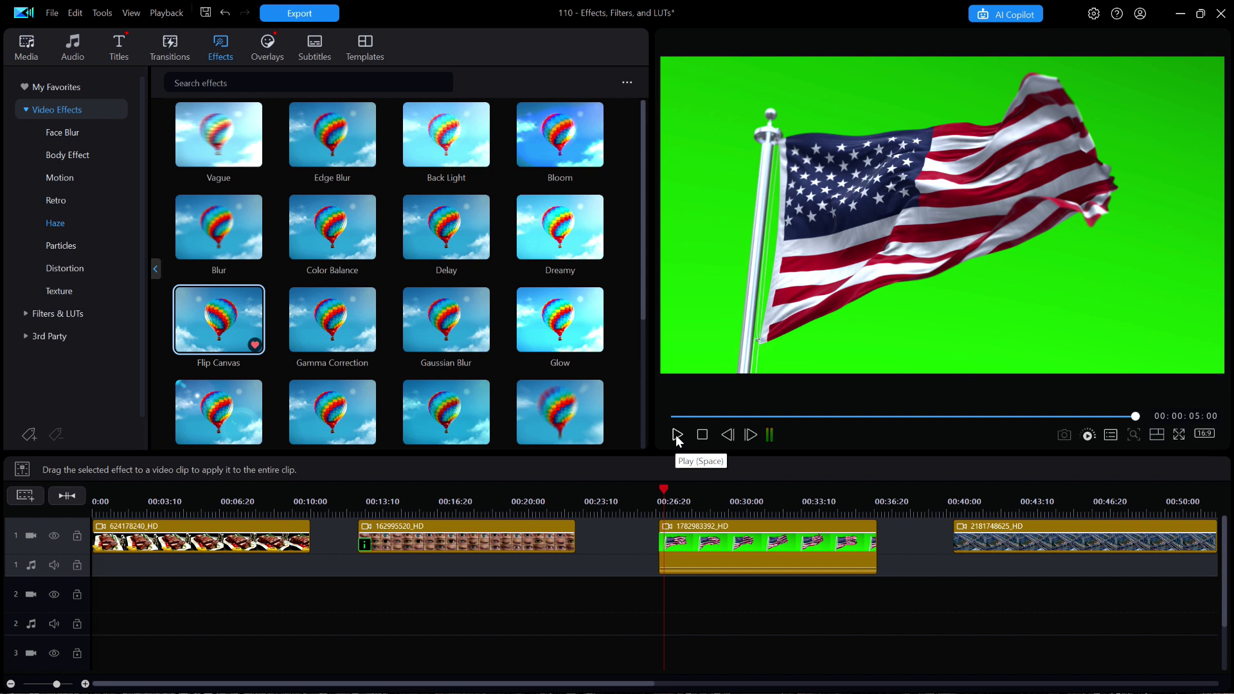
pyautogui.click(677, 439)
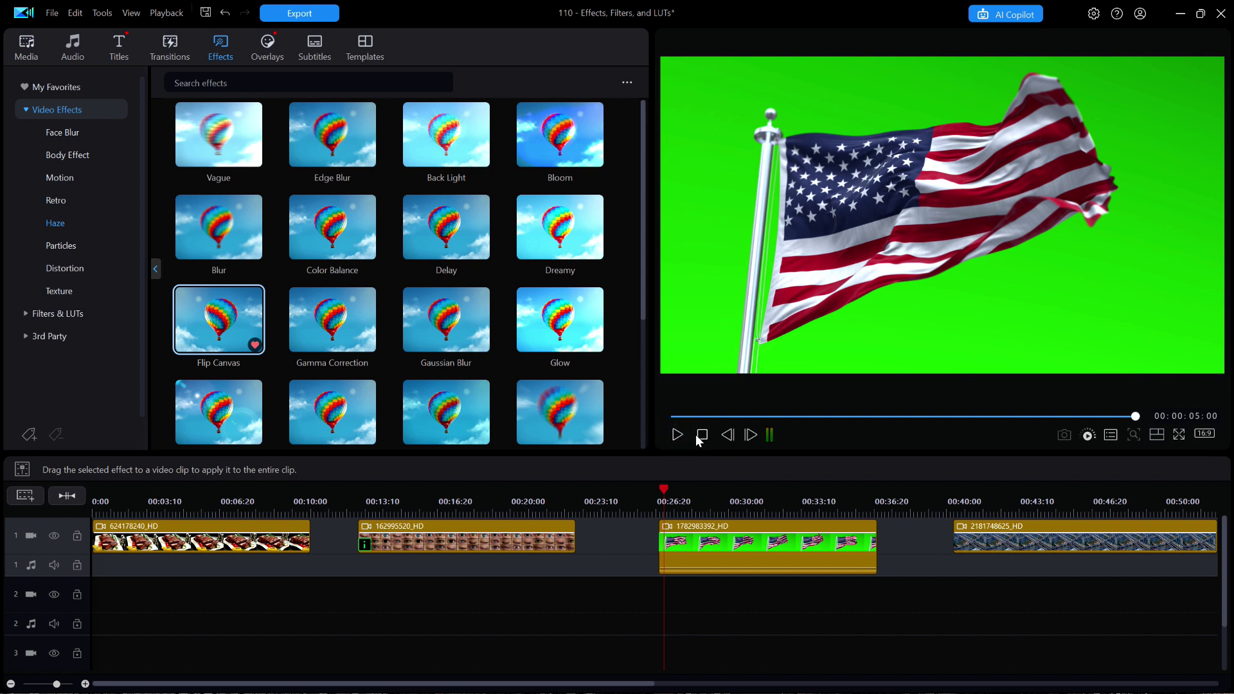
pyautogui.click(677, 437)
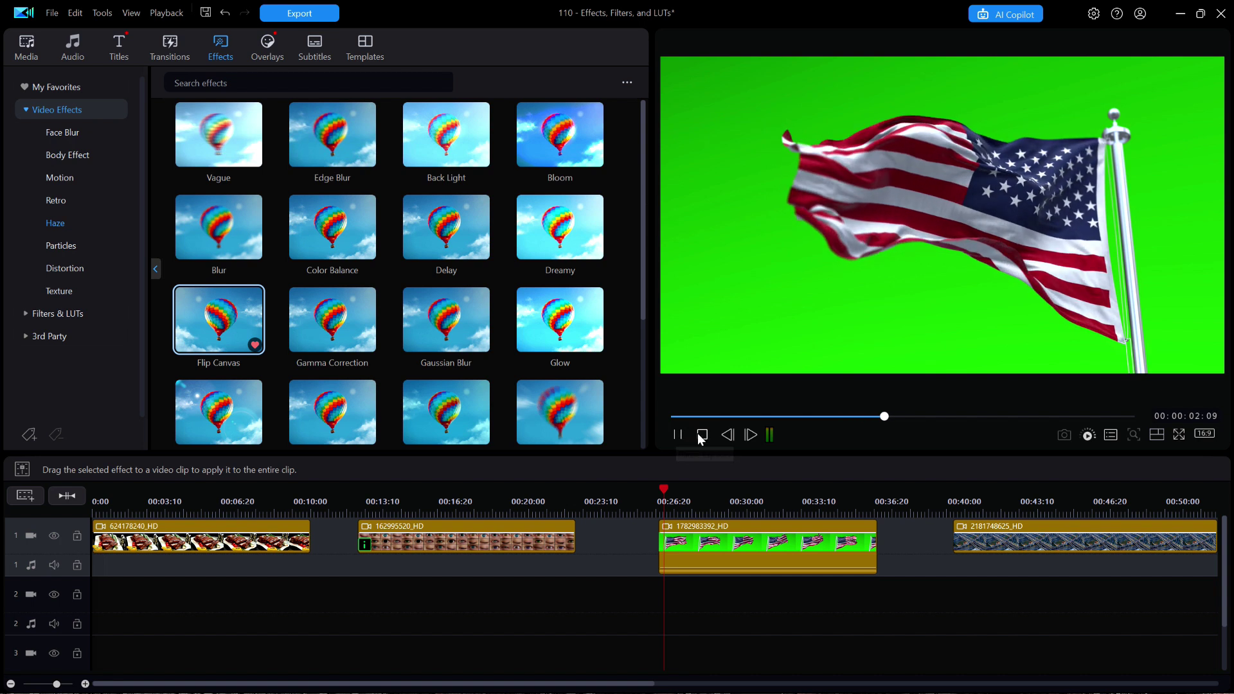
pyautogui.click(702, 435)
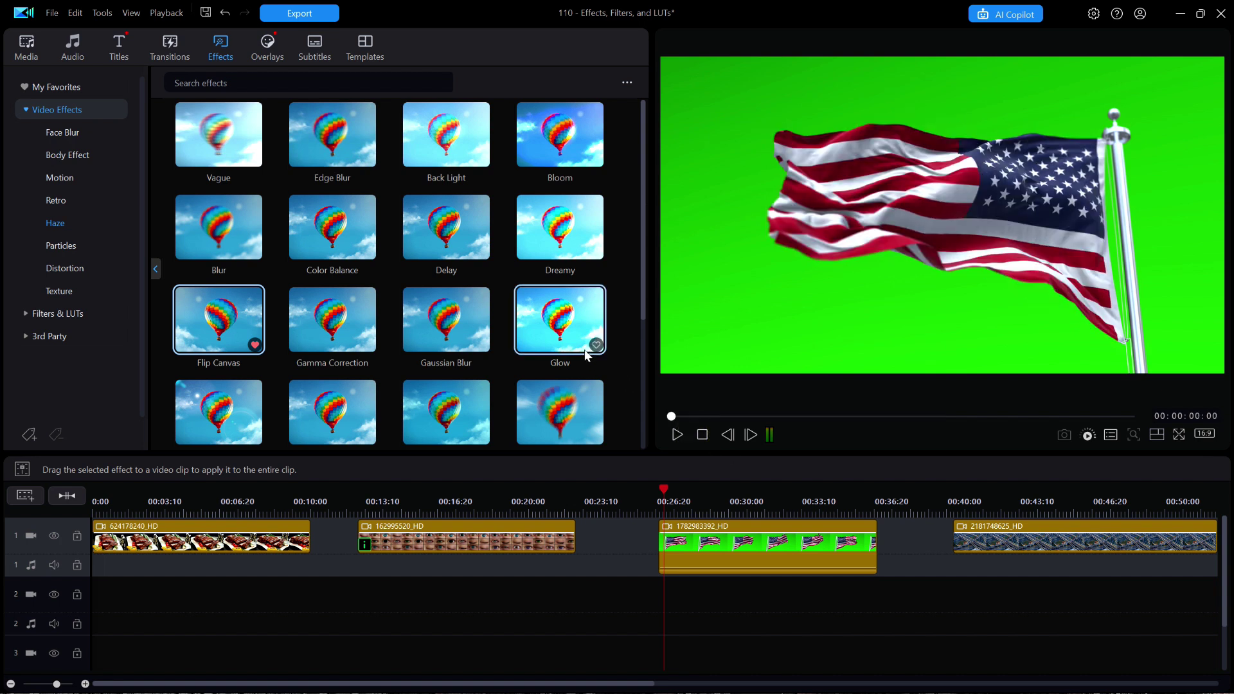
pyautogui.click(58, 247)
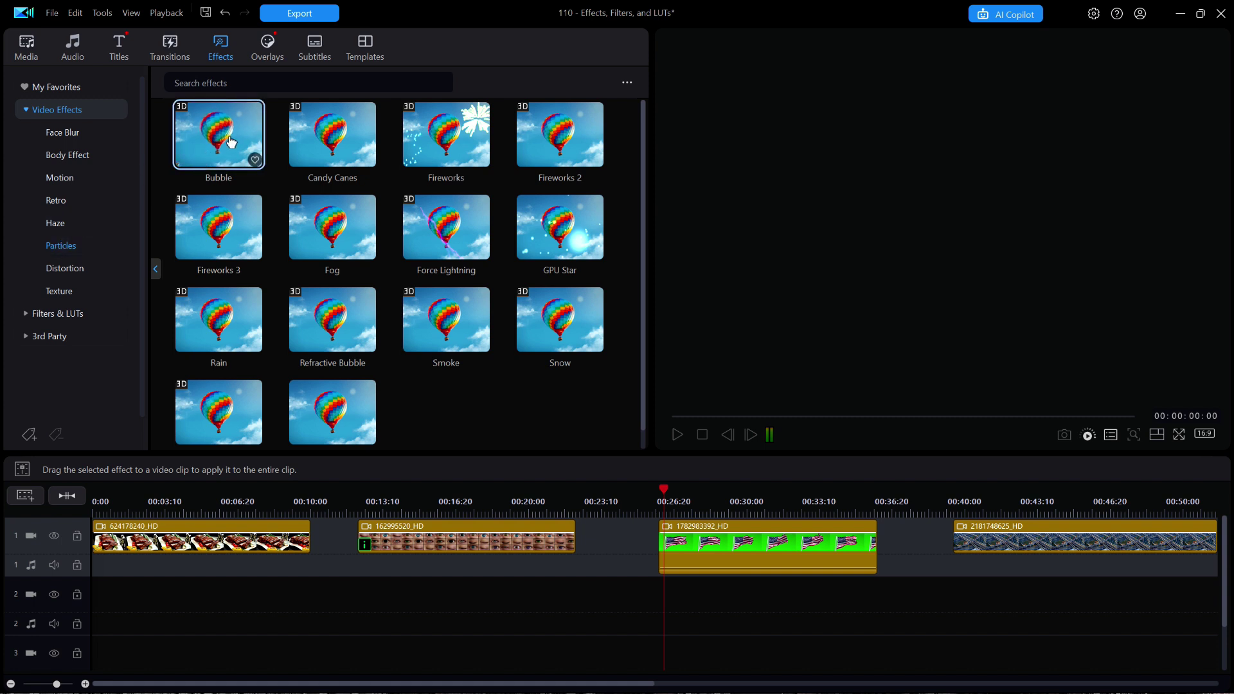
# Step: Add the Bubble effect to the final aerial highway clip and view its effect list
pyautogui.moveTo(221, 134); pyautogui.dragTo(964, 553)
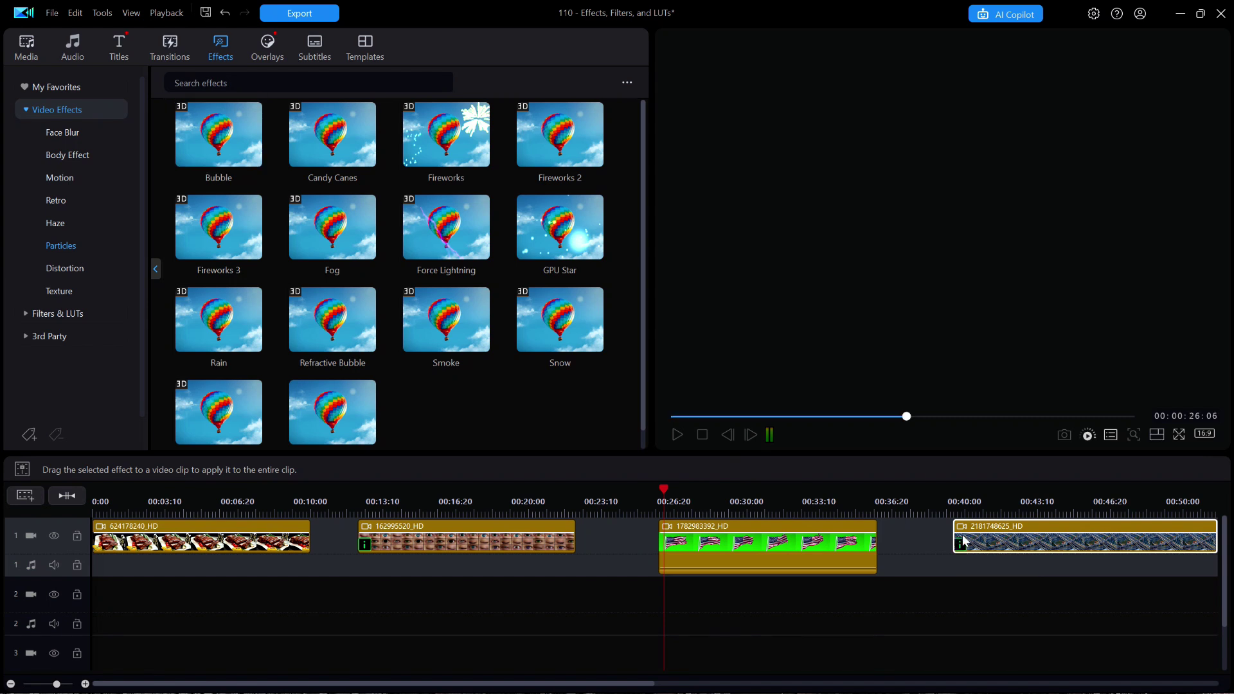
pyautogui.moveTo(646, 684); pyautogui.dragTo(805, 684)
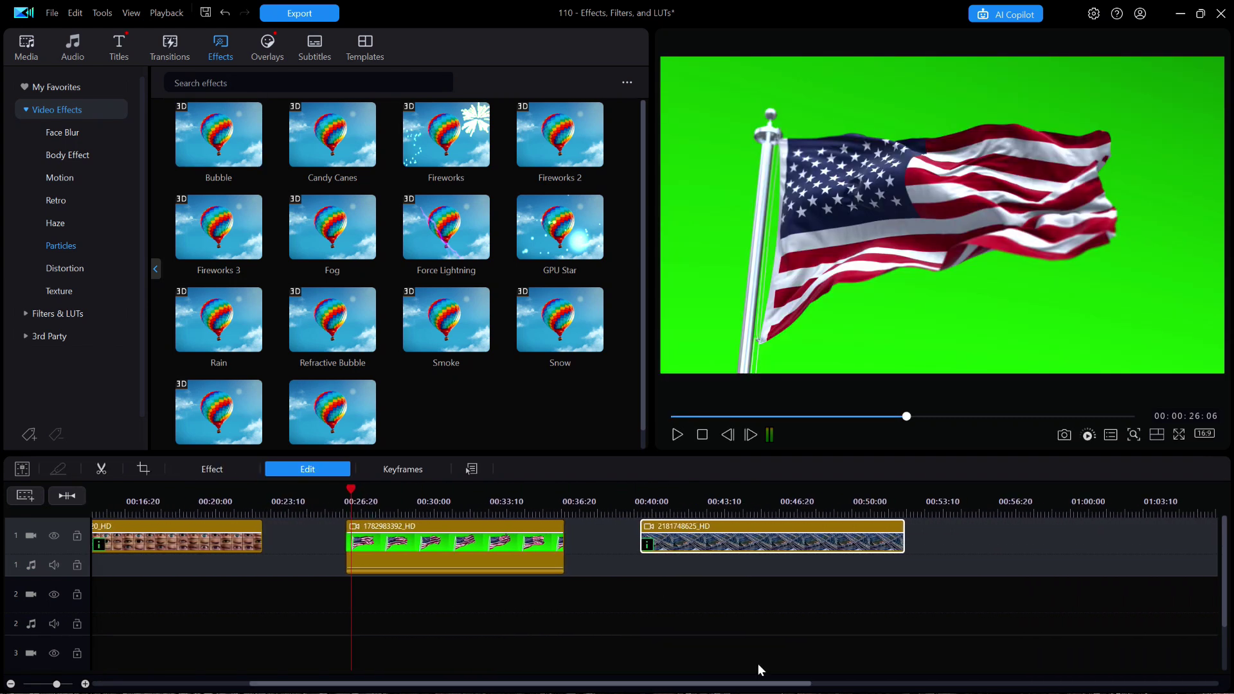
pyautogui.click(648, 546)
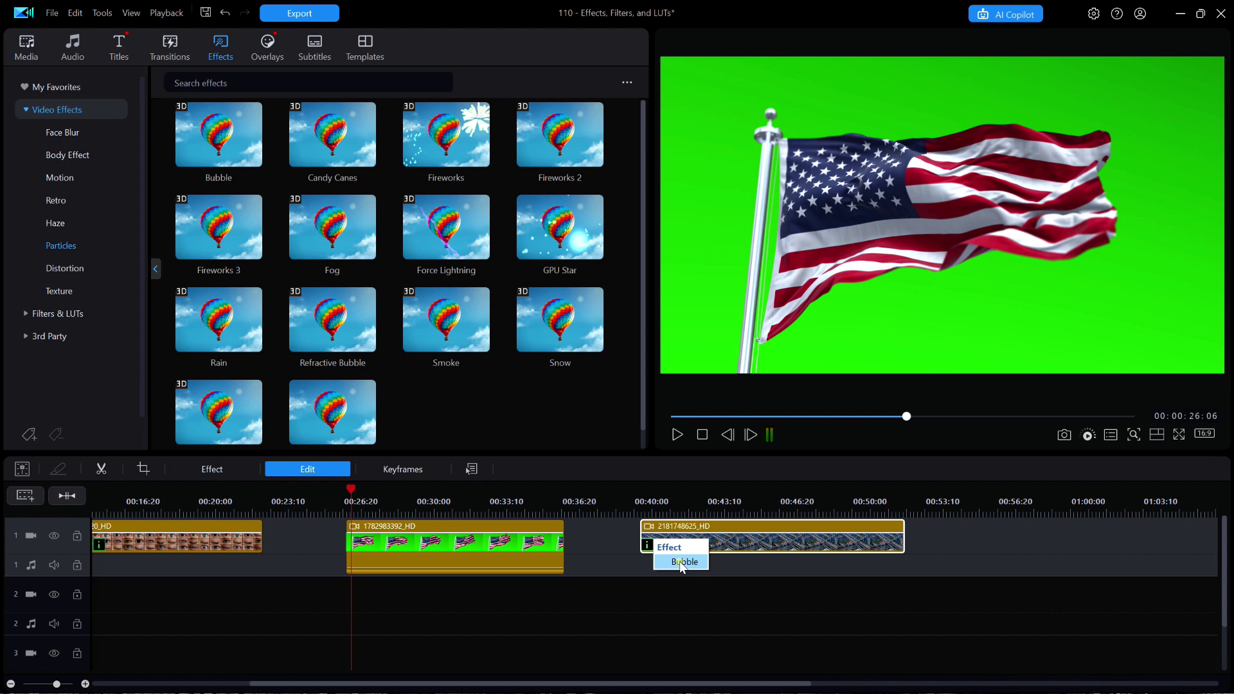
# Step: Set Bubble smallest size 100, largest size 200, density 150 and 3D Depth 100
pyautogui.click(682, 563)
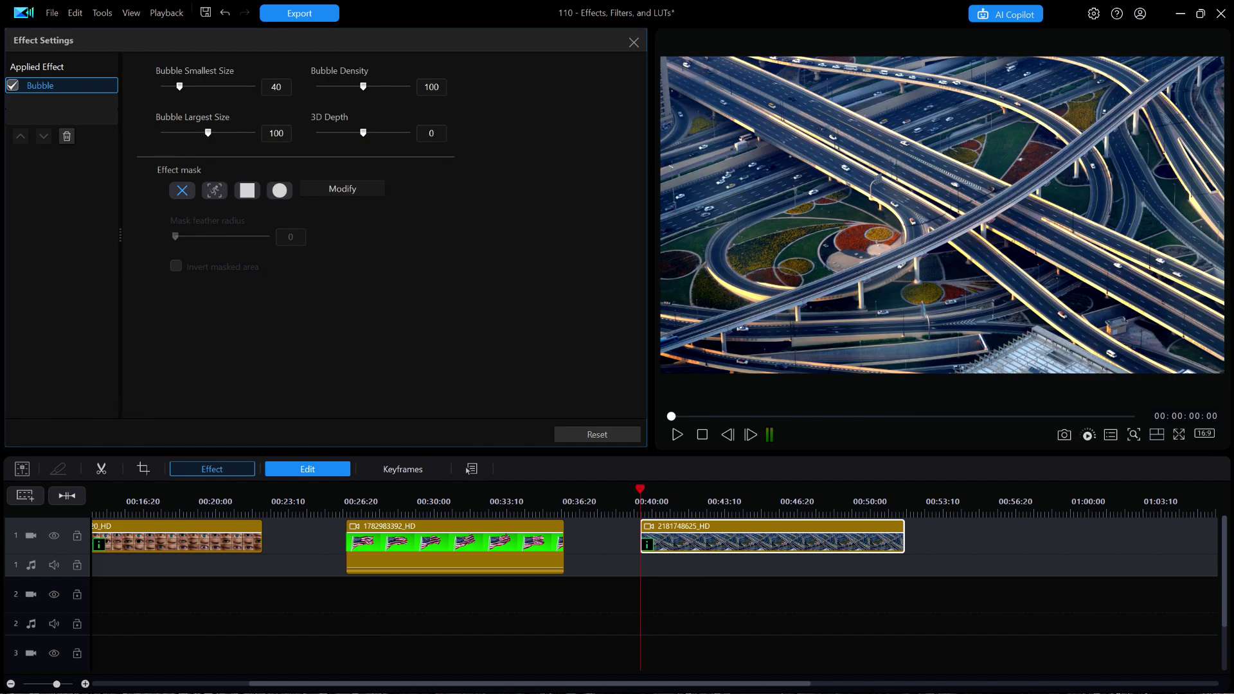
pyautogui.click(268, 87)
pyautogui.write('100')
pyautogui.press('Delete')
pyautogui.write('2')
pyautogui.doubleClick(429, 87)
pyautogui.write('150')
pyautogui.moveTo(365, 134); pyautogui.dragTo(431, 139)
pyautogui.click(677, 436)
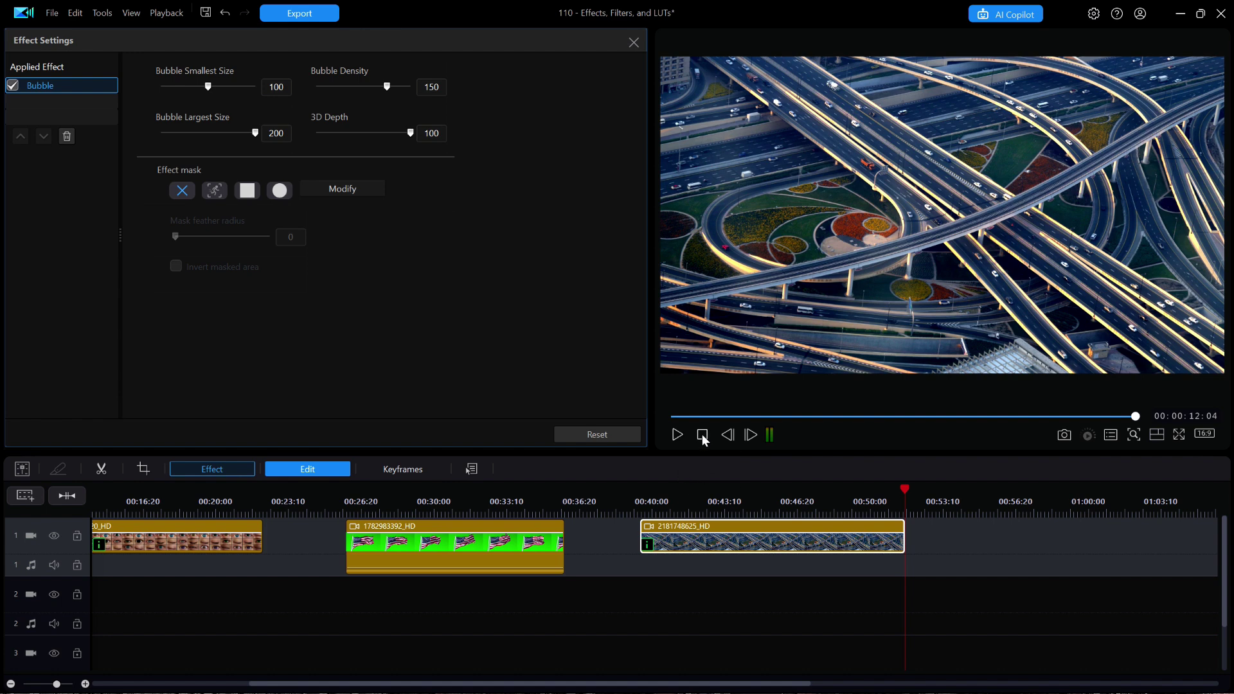
pyautogui.click(703, 435)
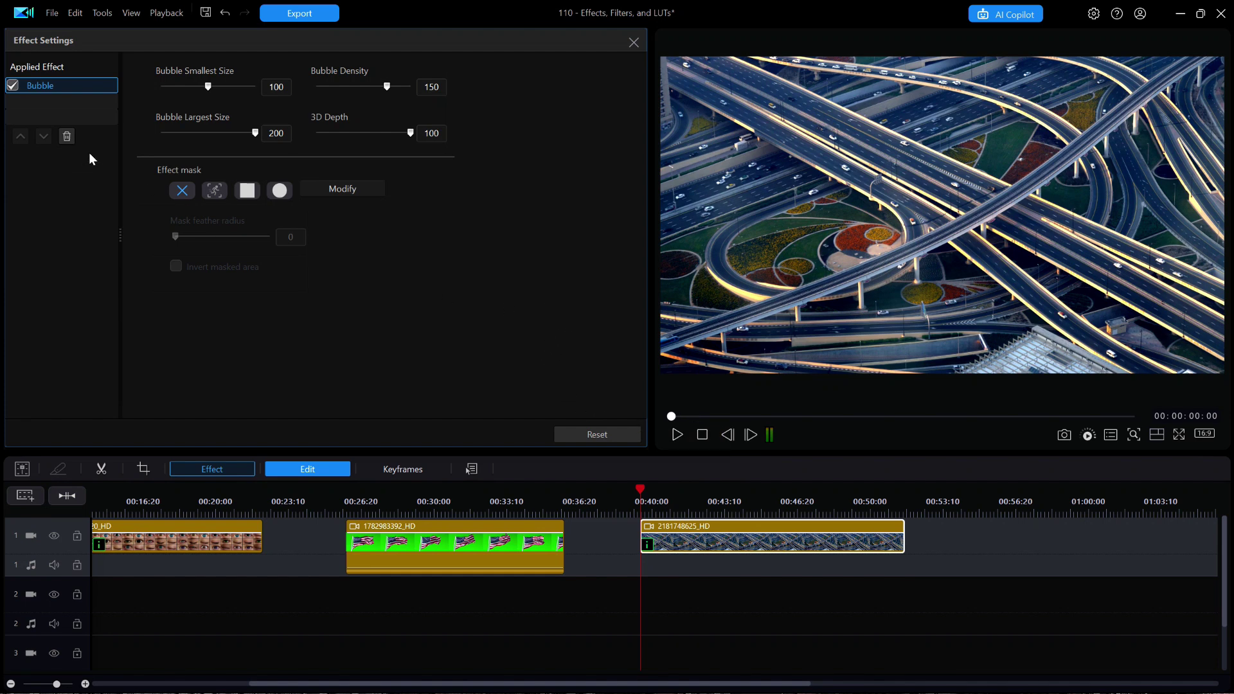
pyautogui.click(67, 136)
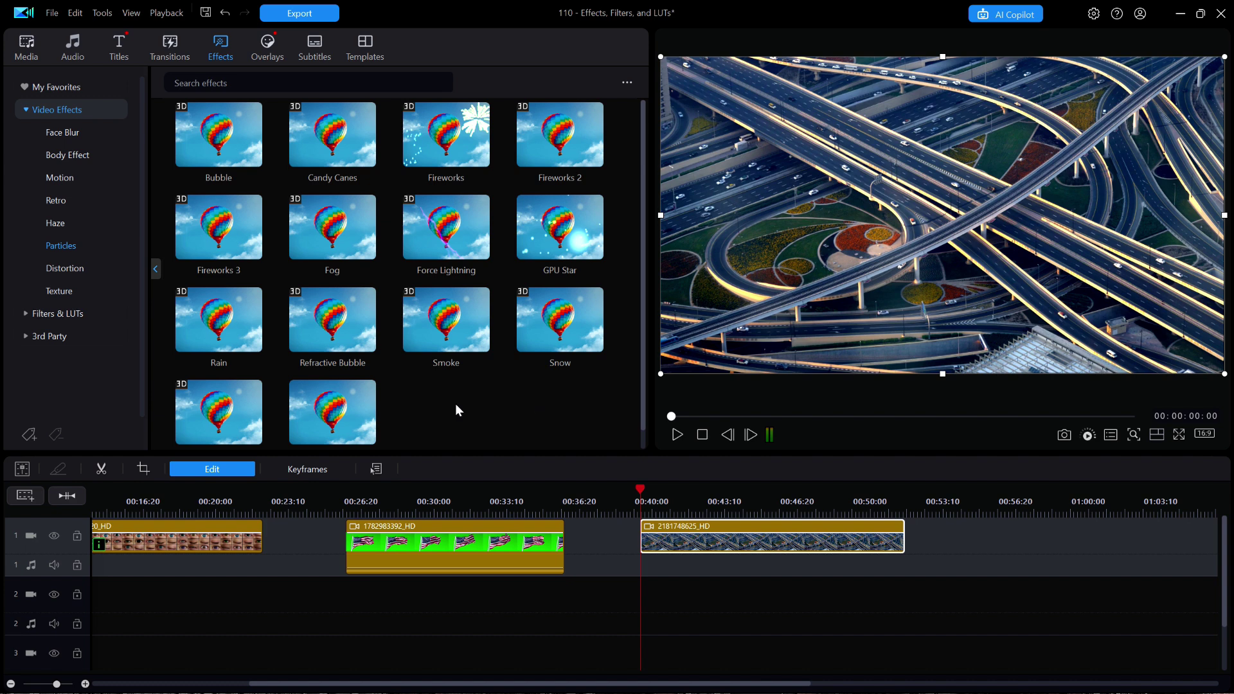
# Step: Preview Candy Canes, Fireworks, Force Lightning, GPU Star, Rain, Snow, then Water Ripple on the highway clip
pyautogui.moveTo(345, 148)
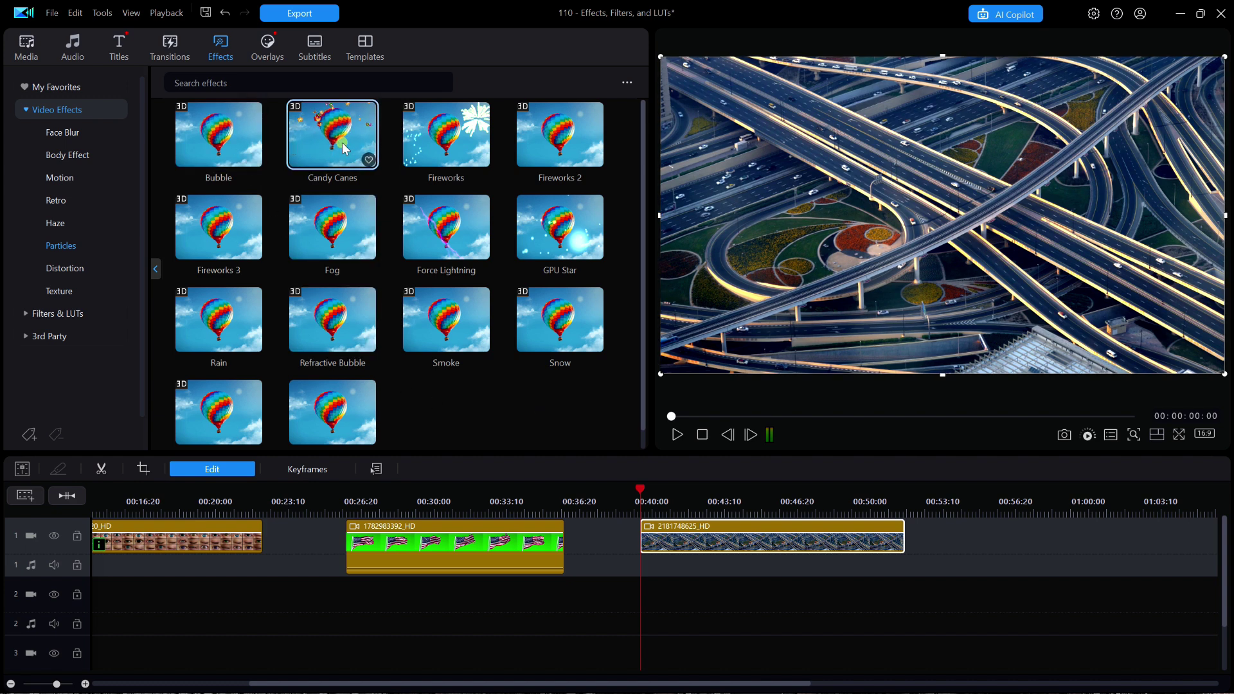
pyautogui.click(346, 149)
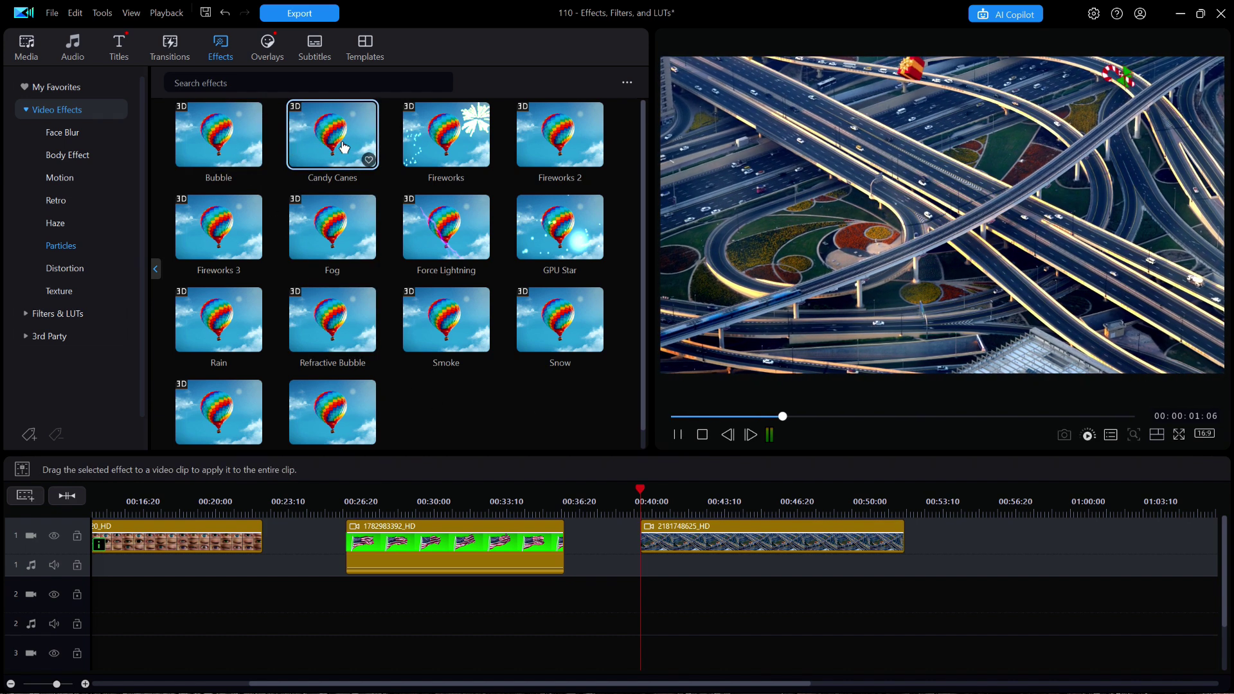
pyautogui.click(444, 141)
pyautogui.moveTo(553, 140)
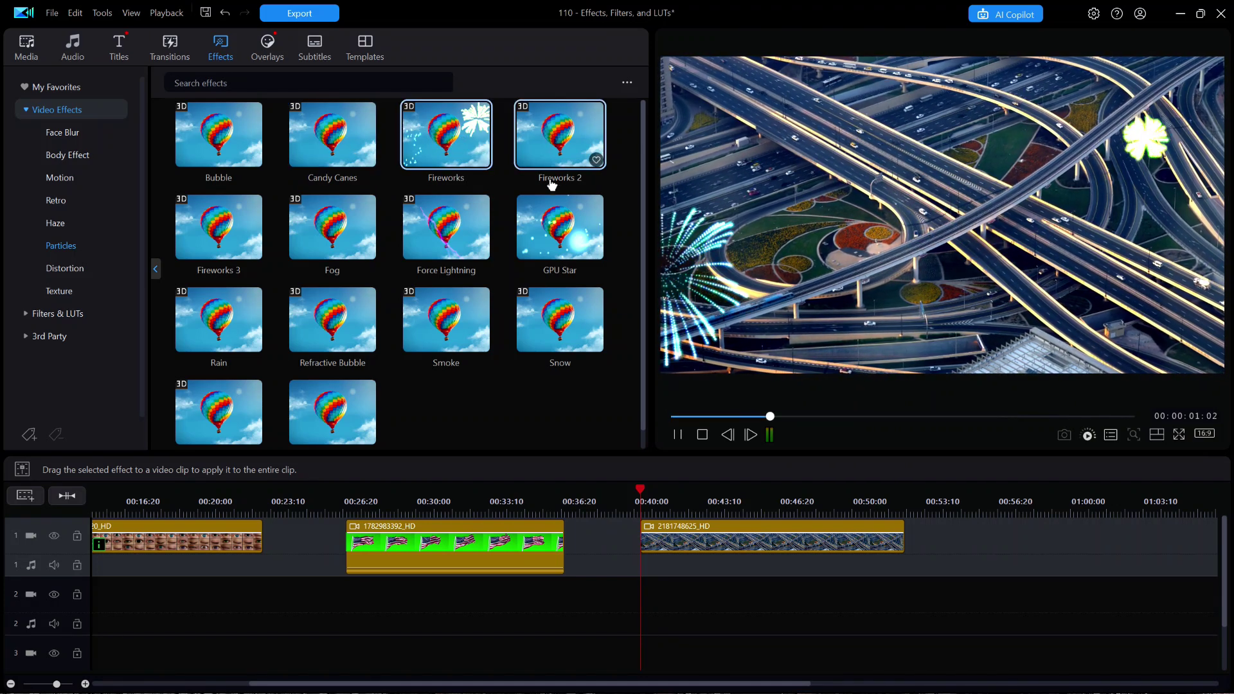
pyautogui.click(445, 233)
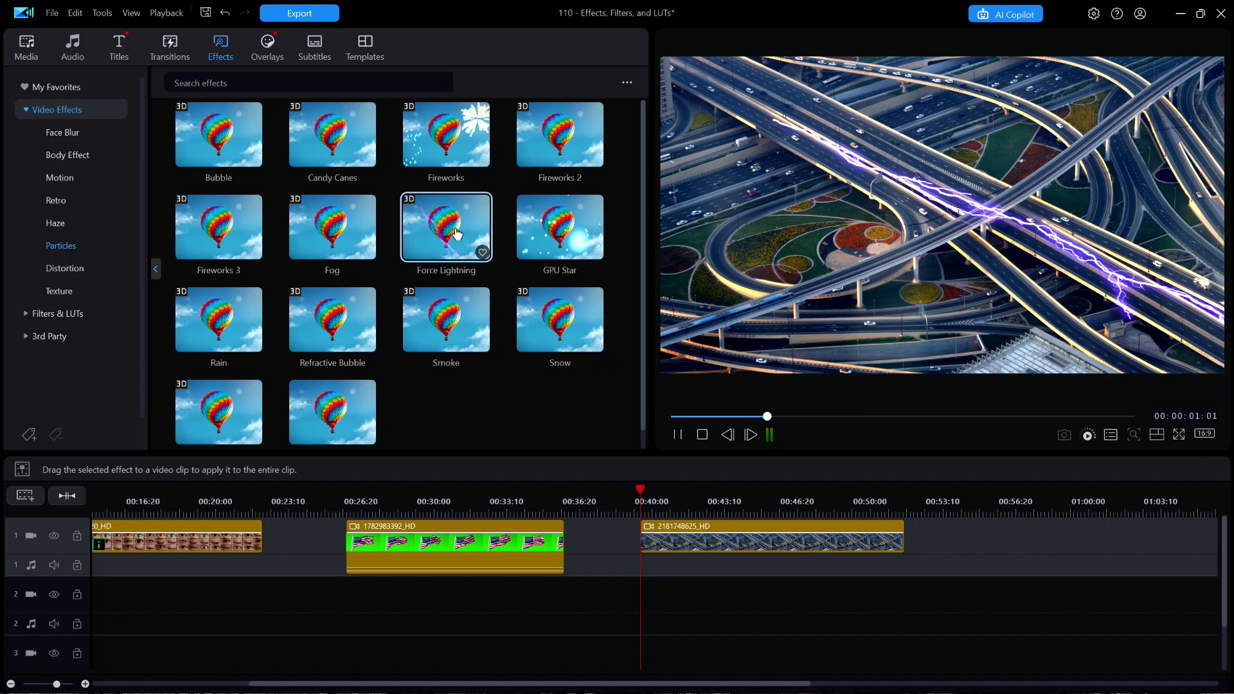
pyautogui.click(557, 233)
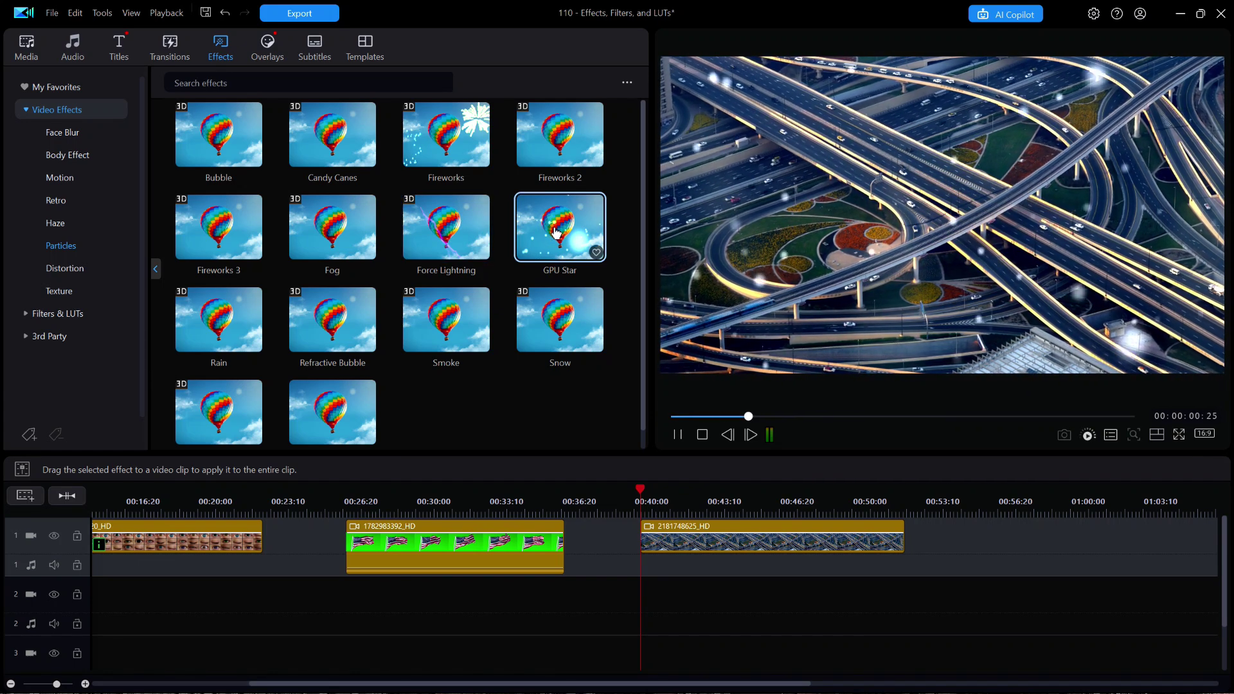
pyautogui.click(217, 323)
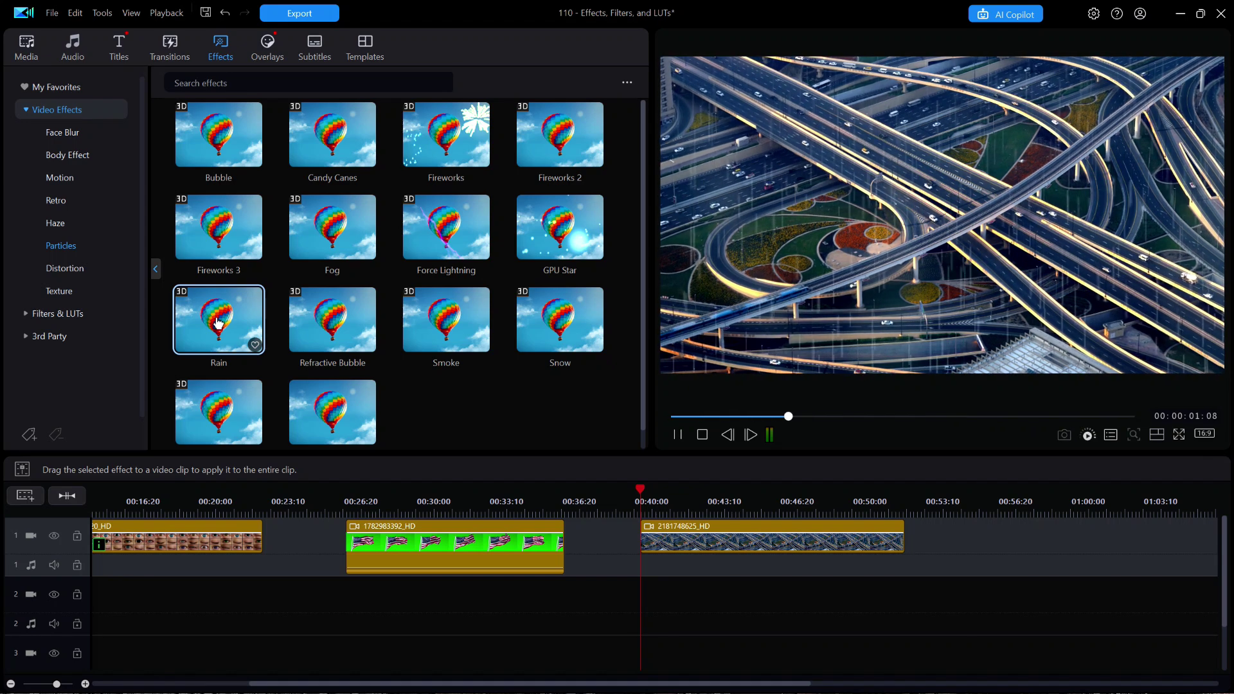
pyautogui.click(565, 329)
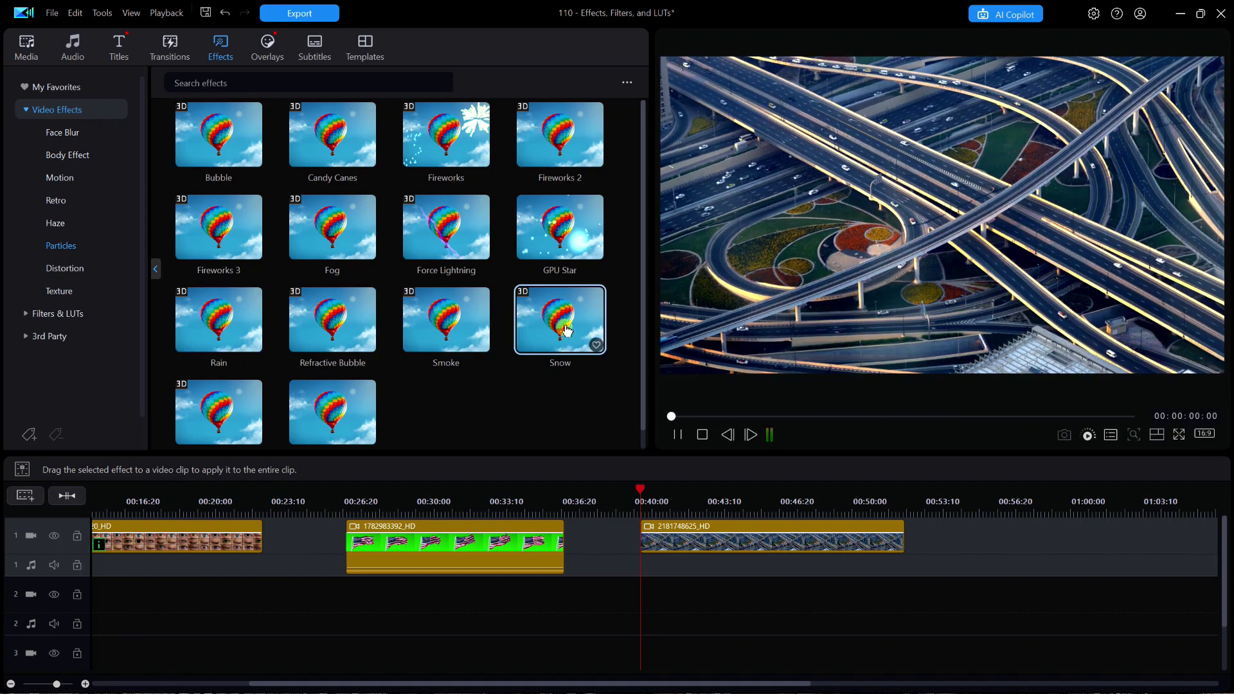
pyautogui.scroll(-1, 432, 412)
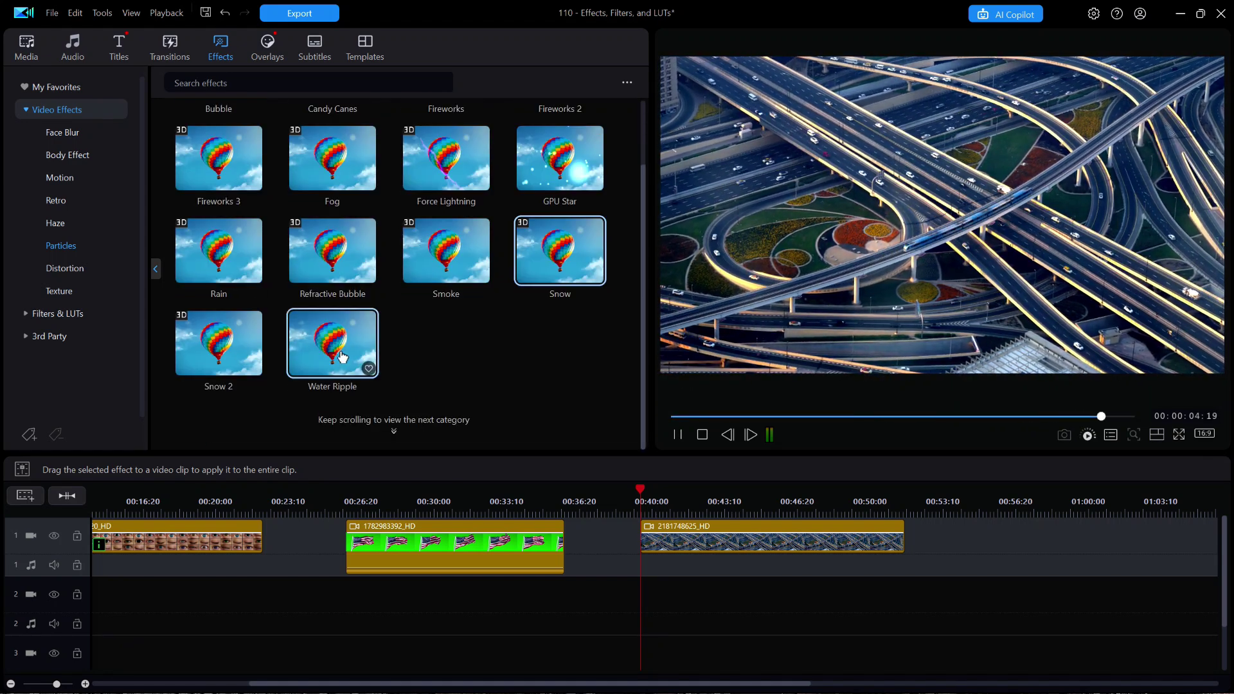
pyautogui.click(341, 351)
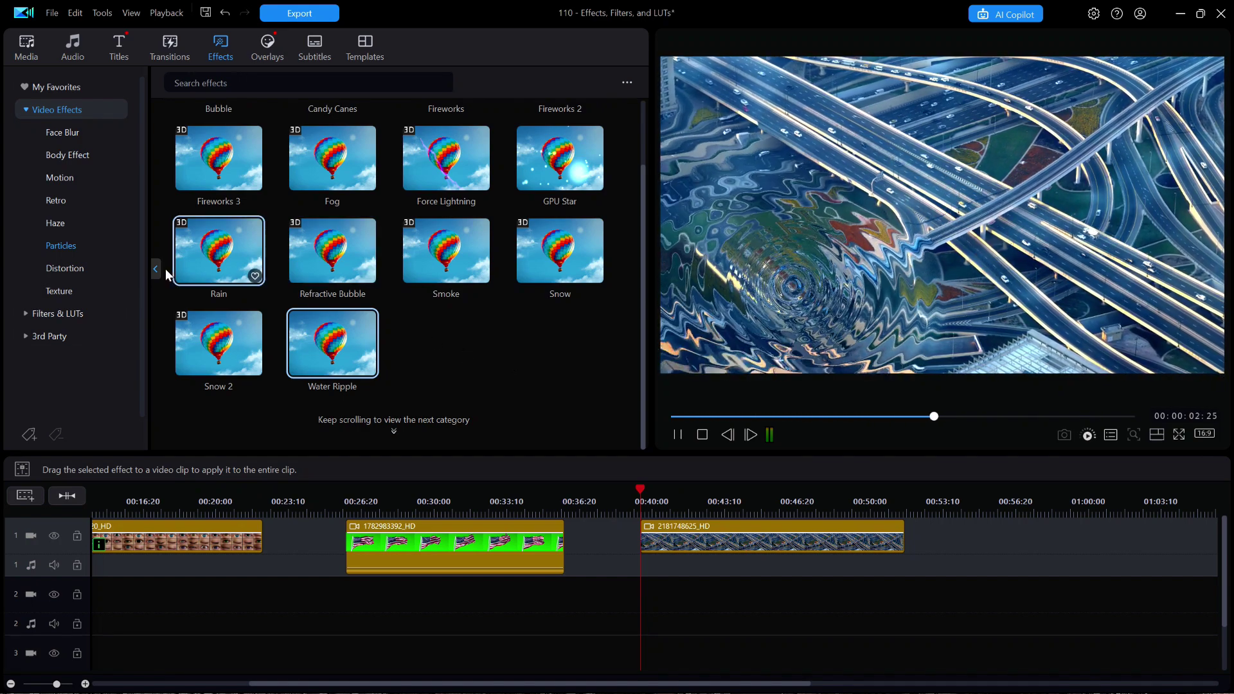
# Step: Preview the Distortion effects Double FishEye, Drain, Fish Eye, Horizontal Stretch and Kaleidoscope on the highway clip
pyautogui.click(57, 271)
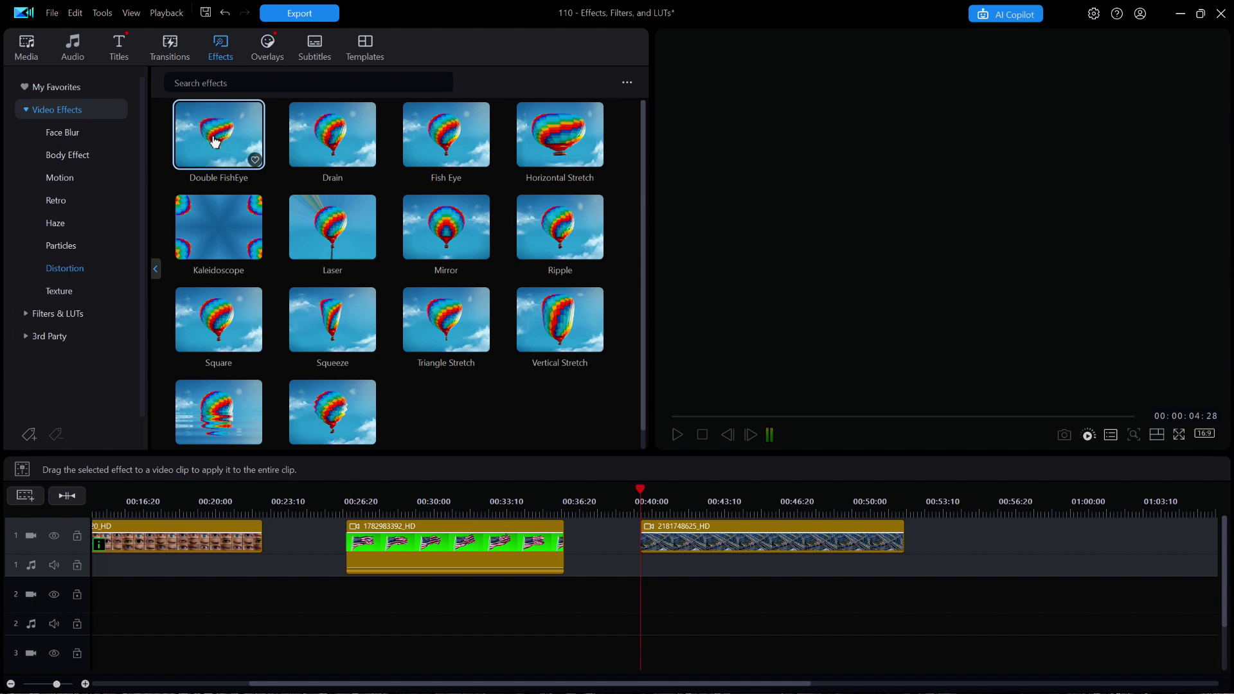
pyautogui.click(215, 142)
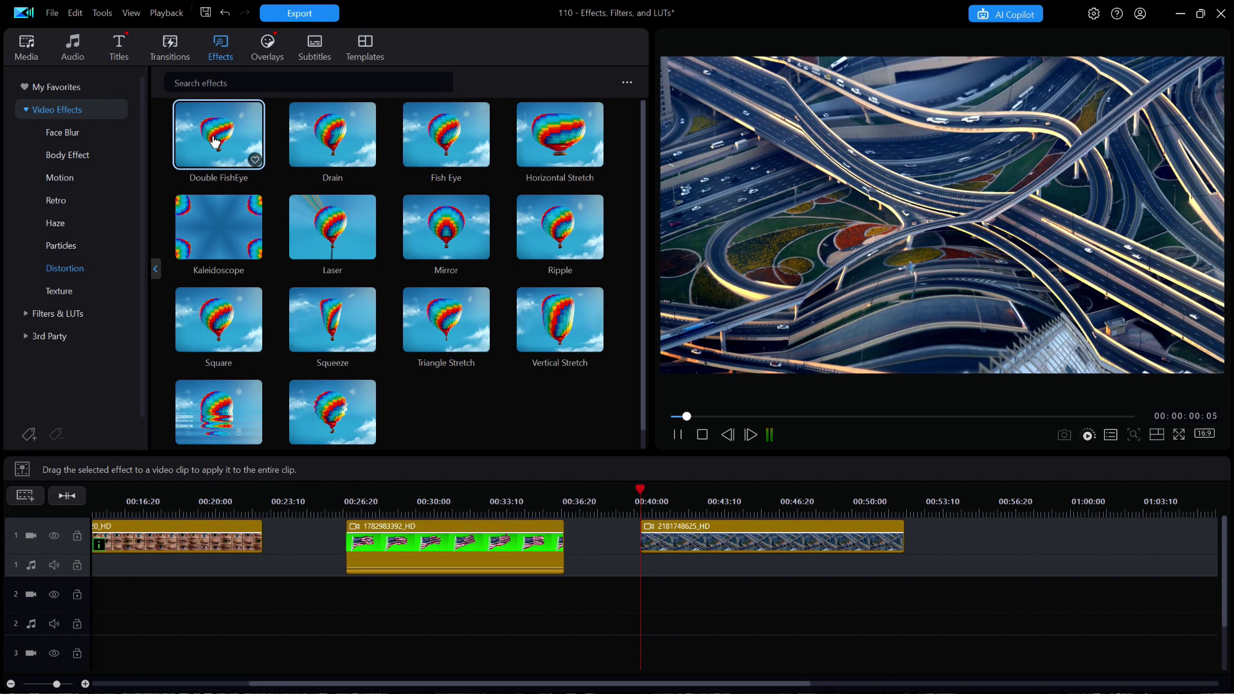
pyautogui.click(333, 132)
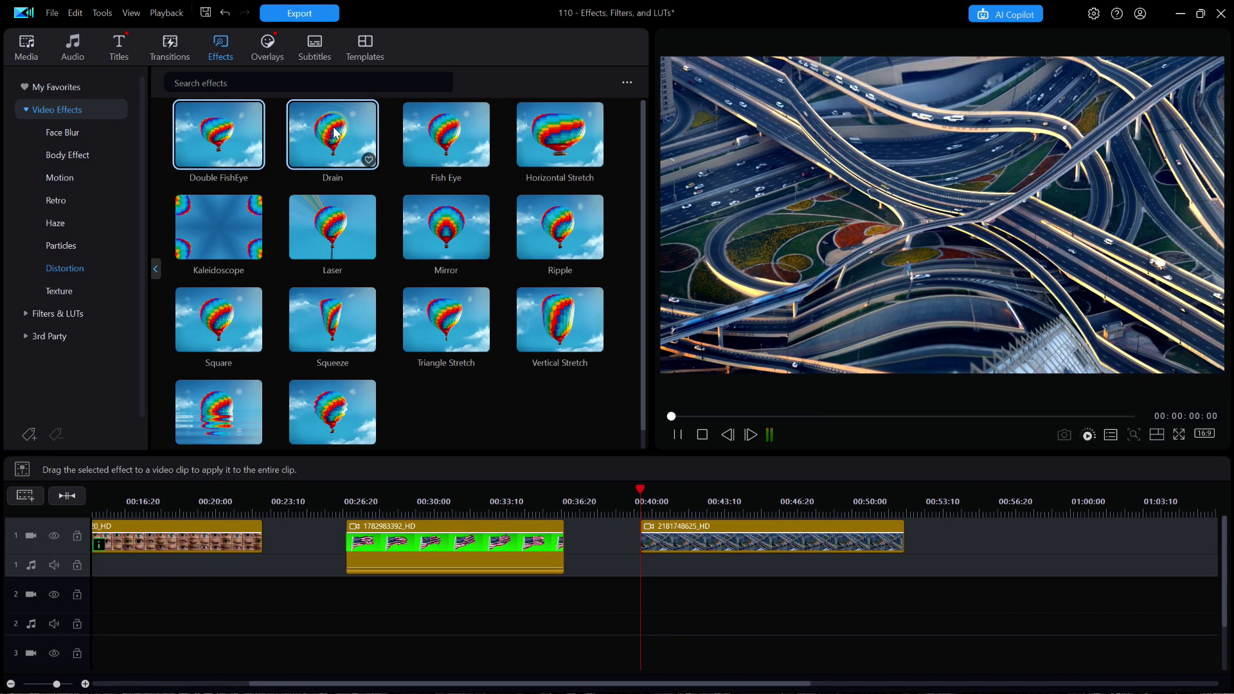
pyautogui.click(461, 147)
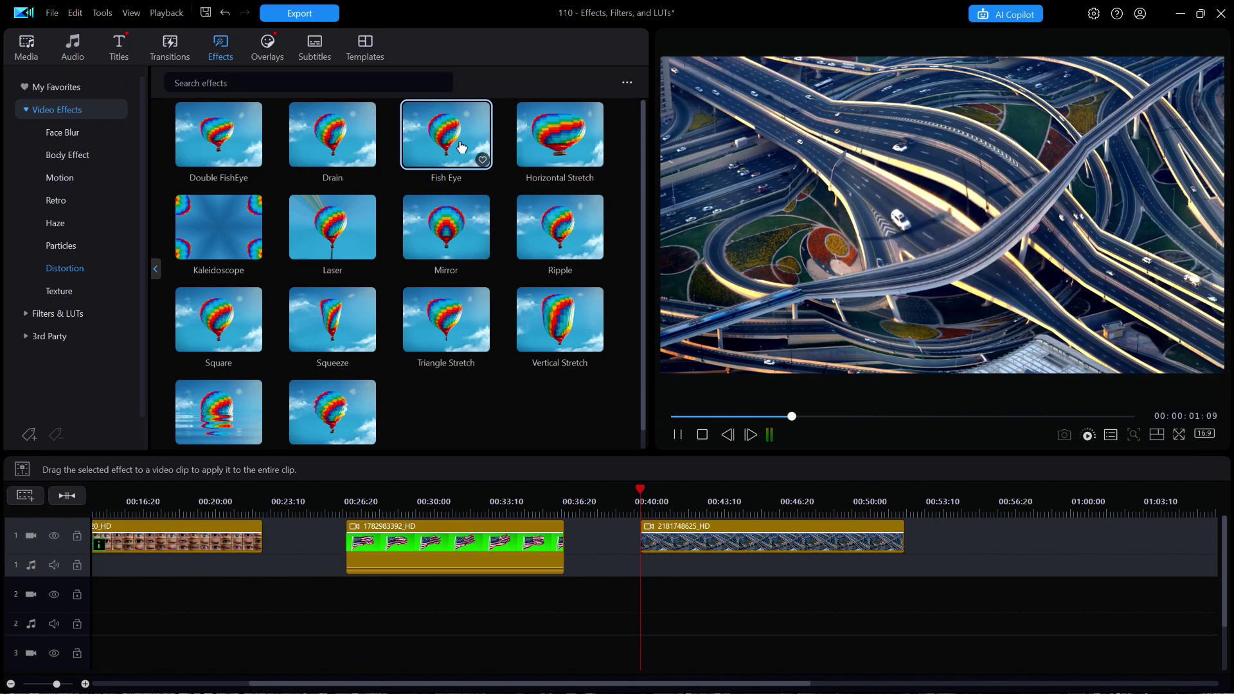
pyautogui.click(558, 134)
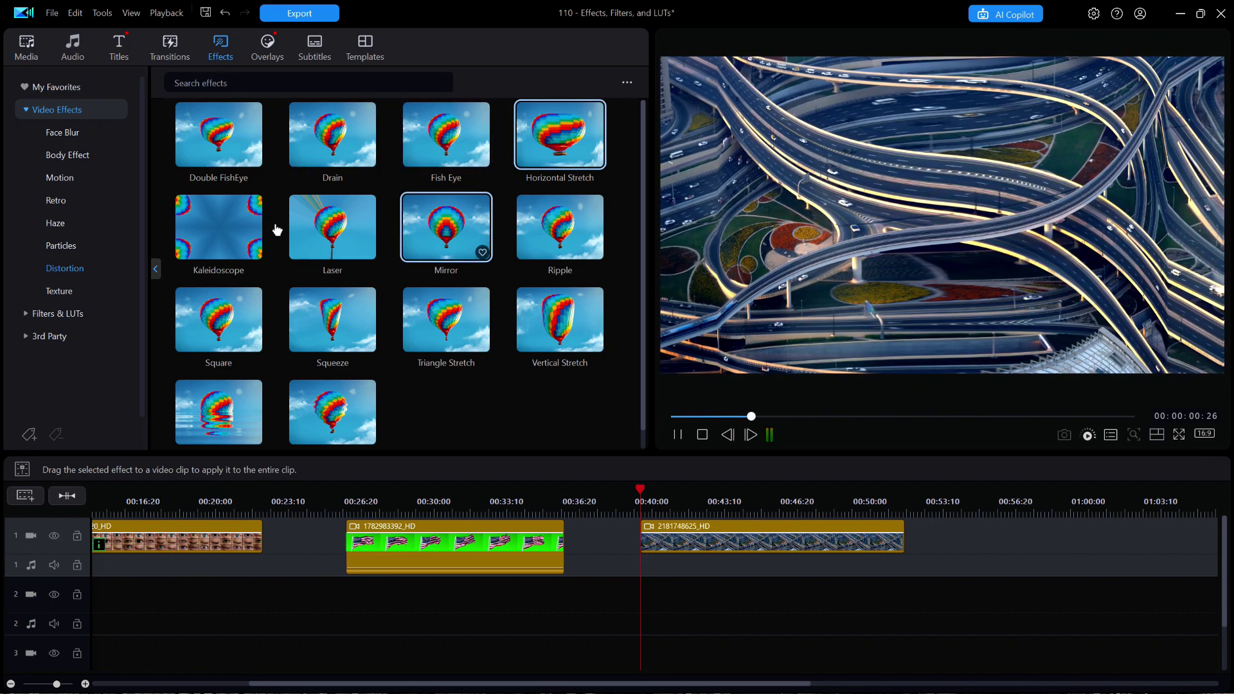
pyautogui.click(223, 235)
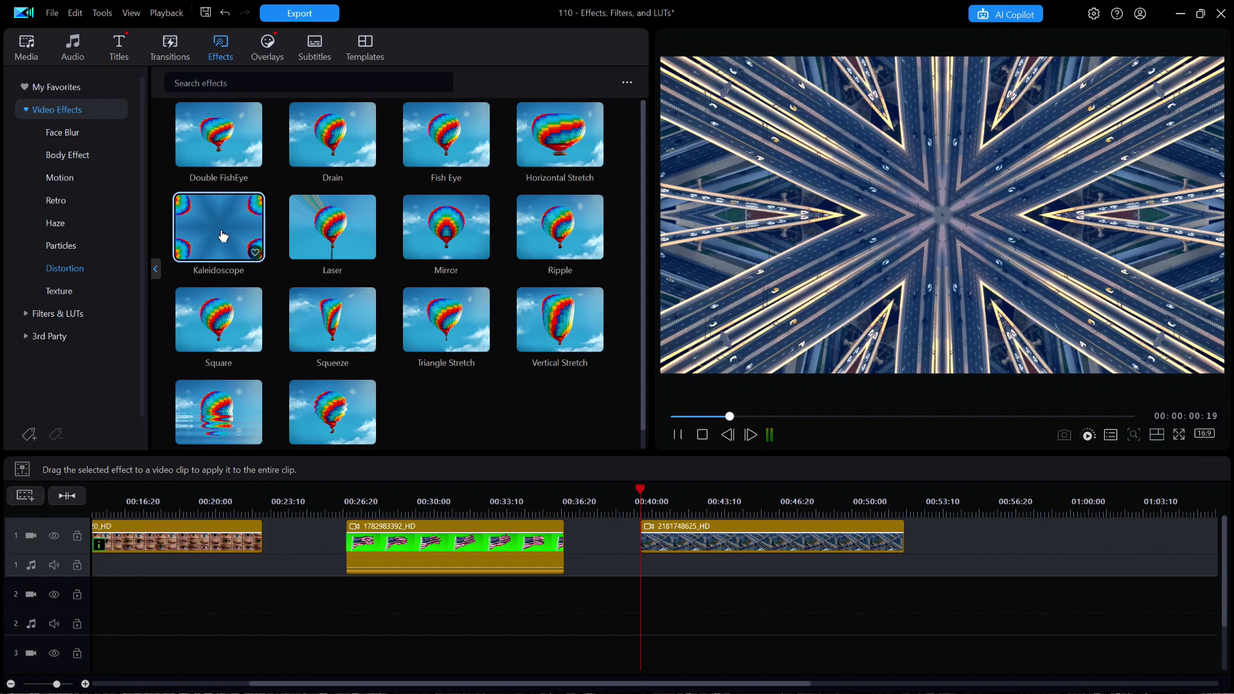
# Step: Preview the Laser, Mirror, Ripple, Square, Squeeze and Triangle Stretch distortion effects
pyautogui.click(334, 226)
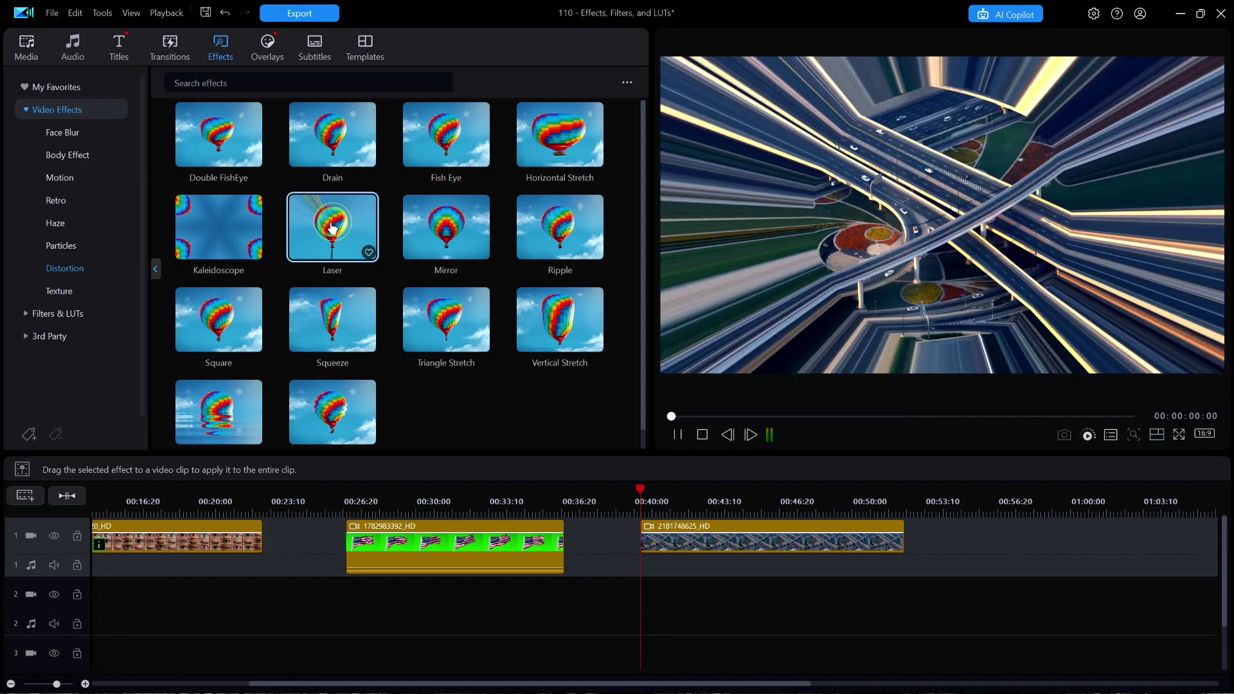
pyautogui.click(448, 242)
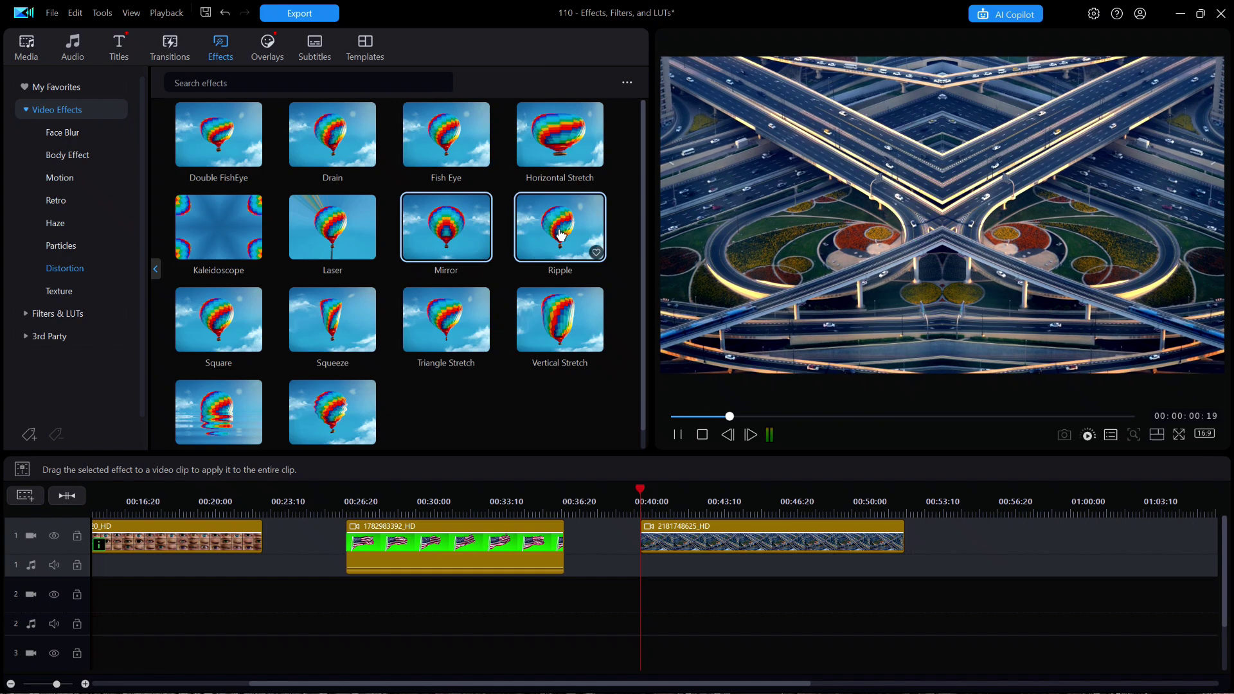
pyautogui.click(560, 235)
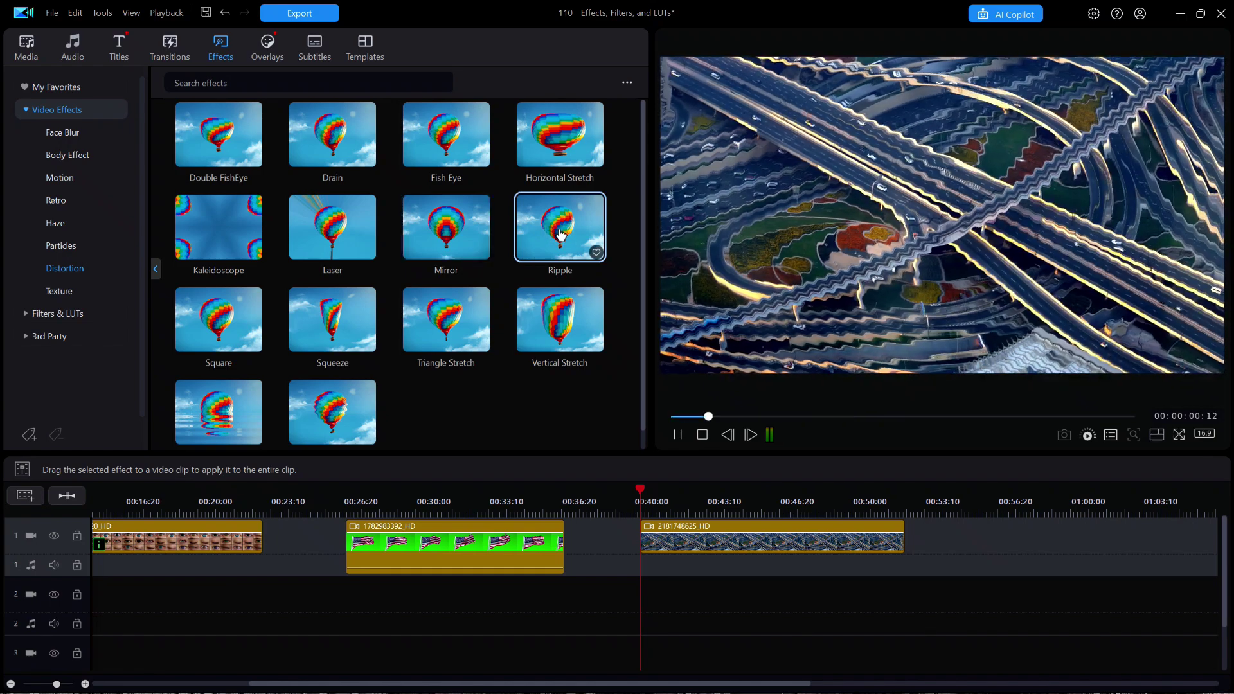
pyautogui.click(230, 339)
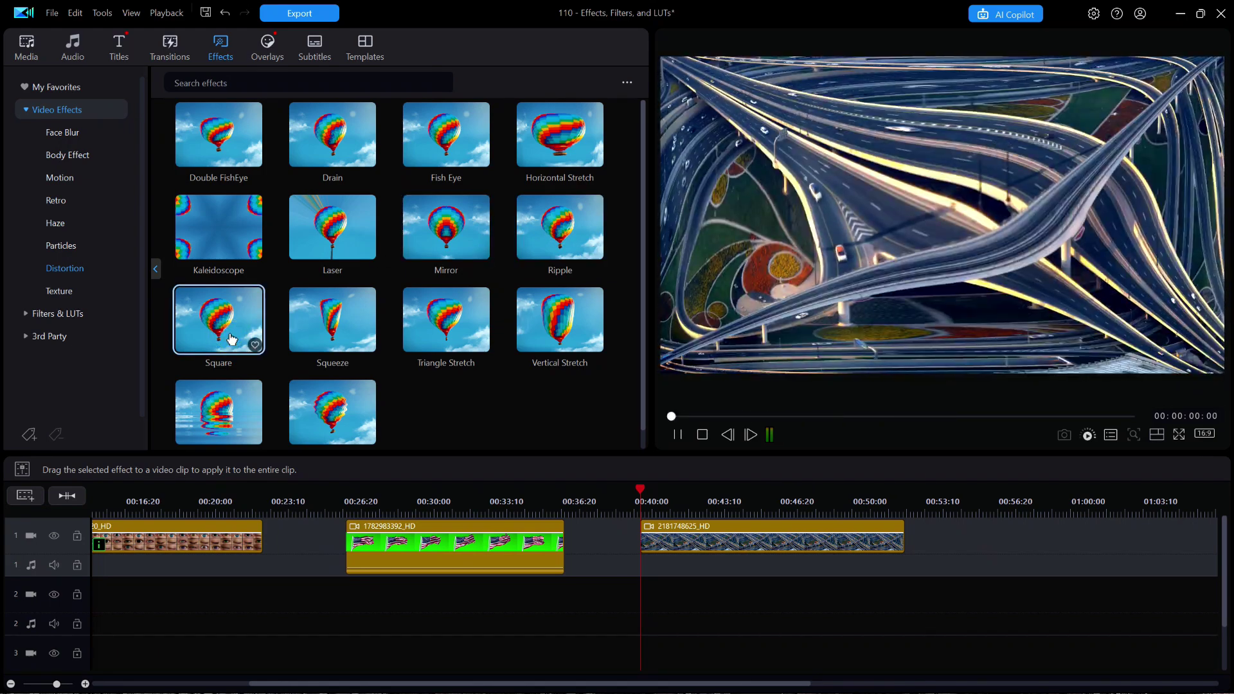
pyautogui.click(331, 324)
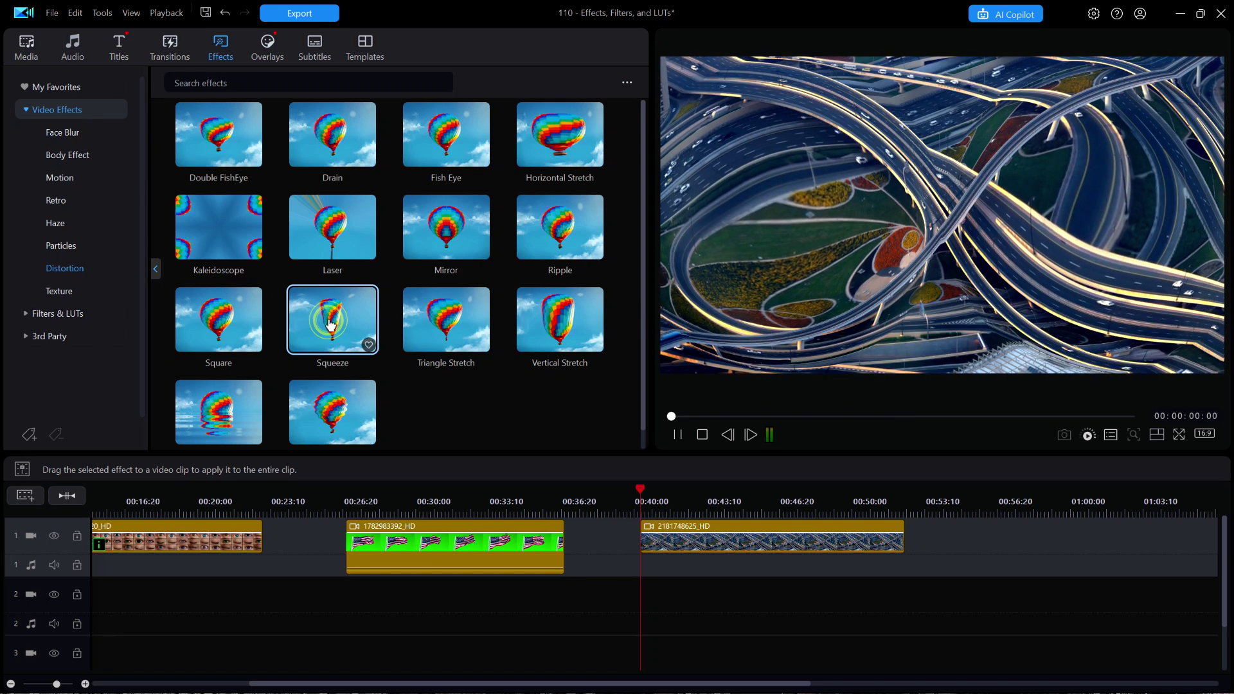
pyautogui.click(450, 330)
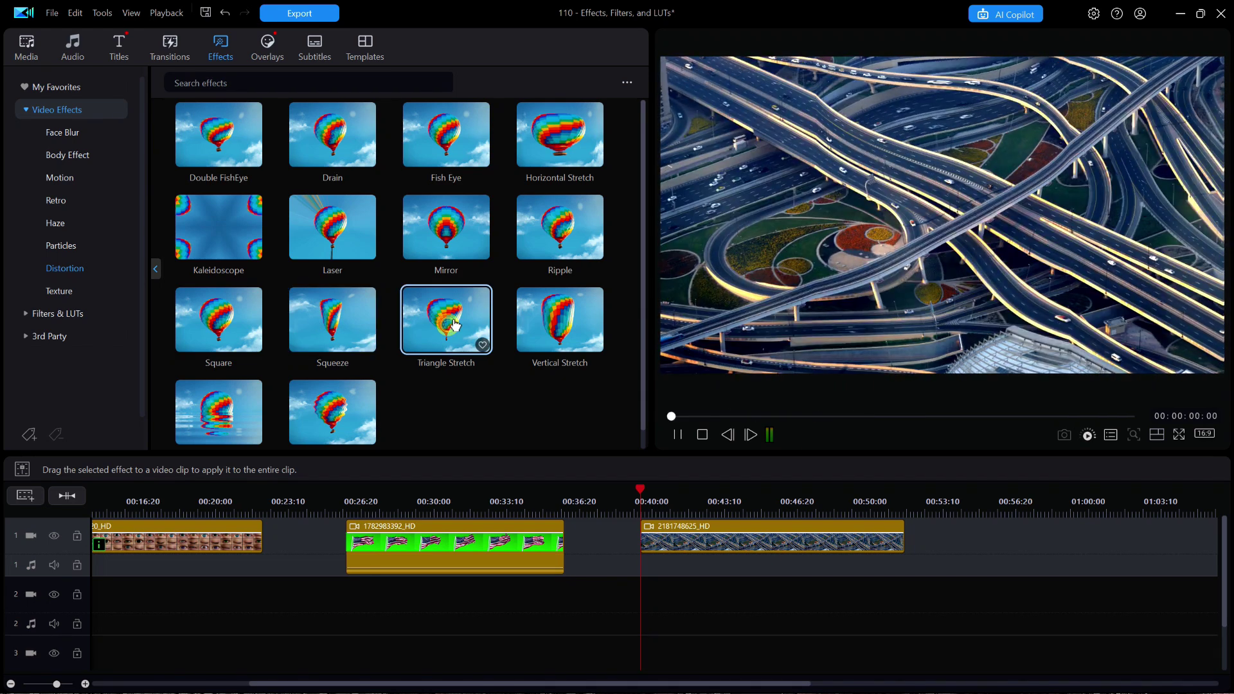
# Step: Preview Vertical Stretch, Water Reflection and Wave, then bring up the Texture effects group
pyautogui.click(566, 327)
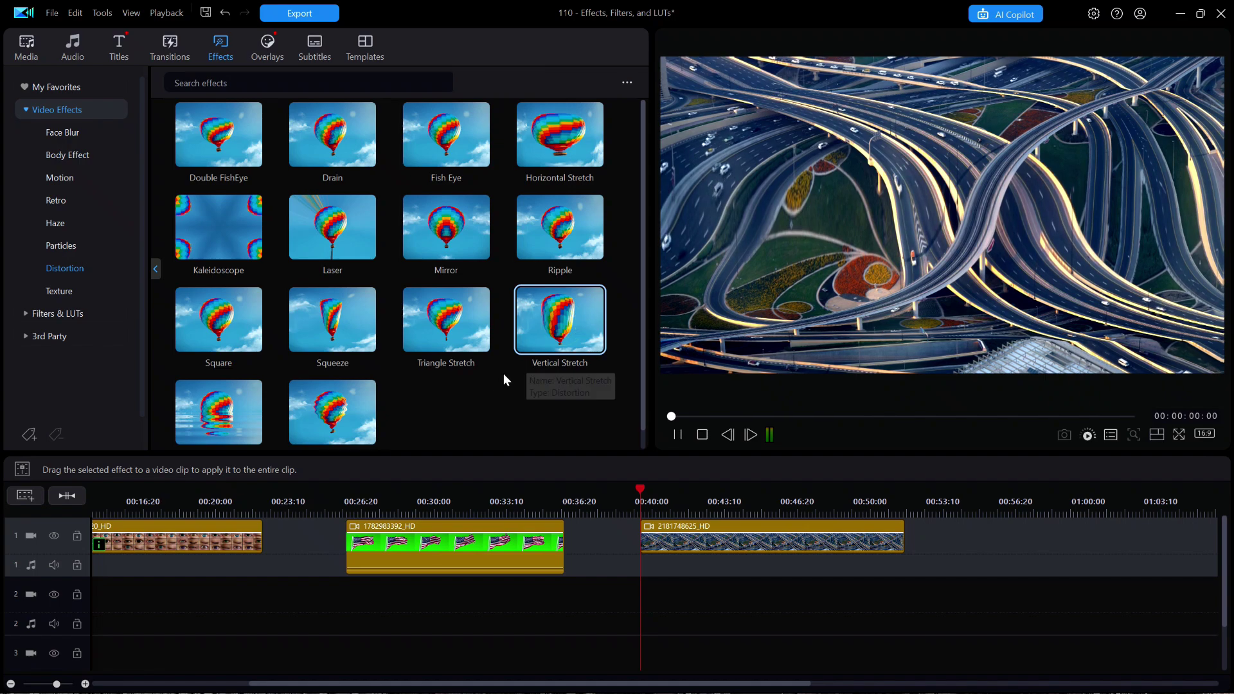
pyautogui.scroll(-1, 495, 383)
pyautogui.click(221, 391)
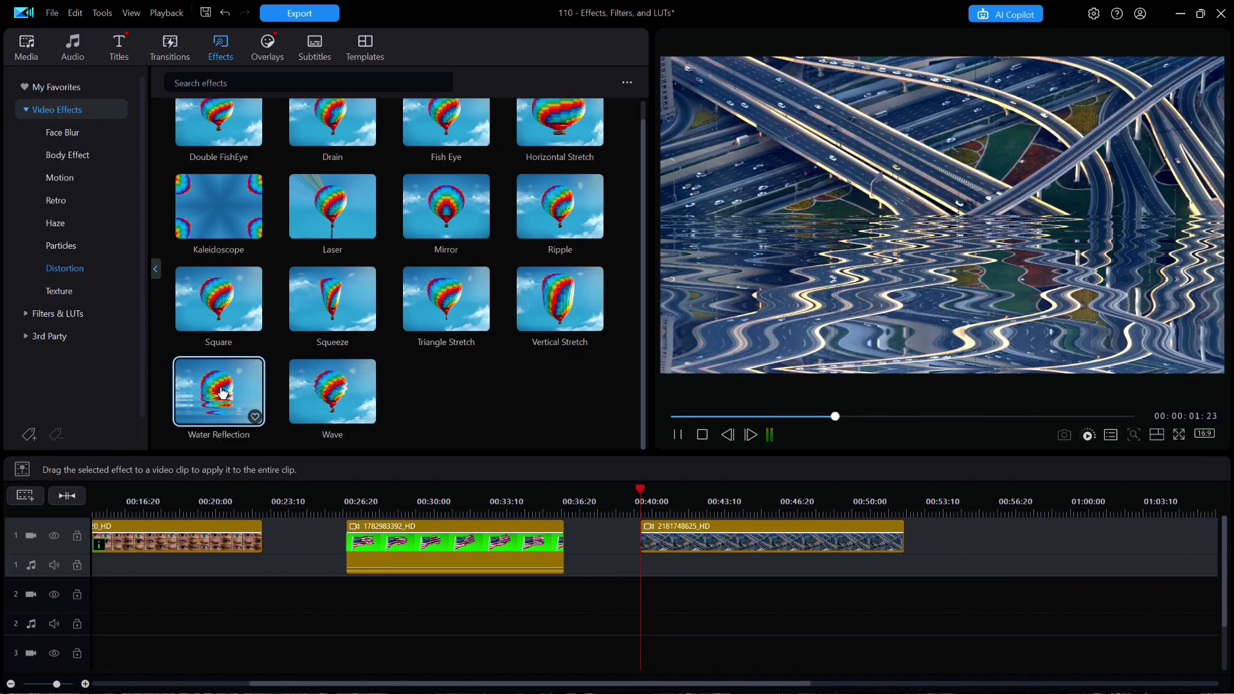
pyautogui.click(332, 391)
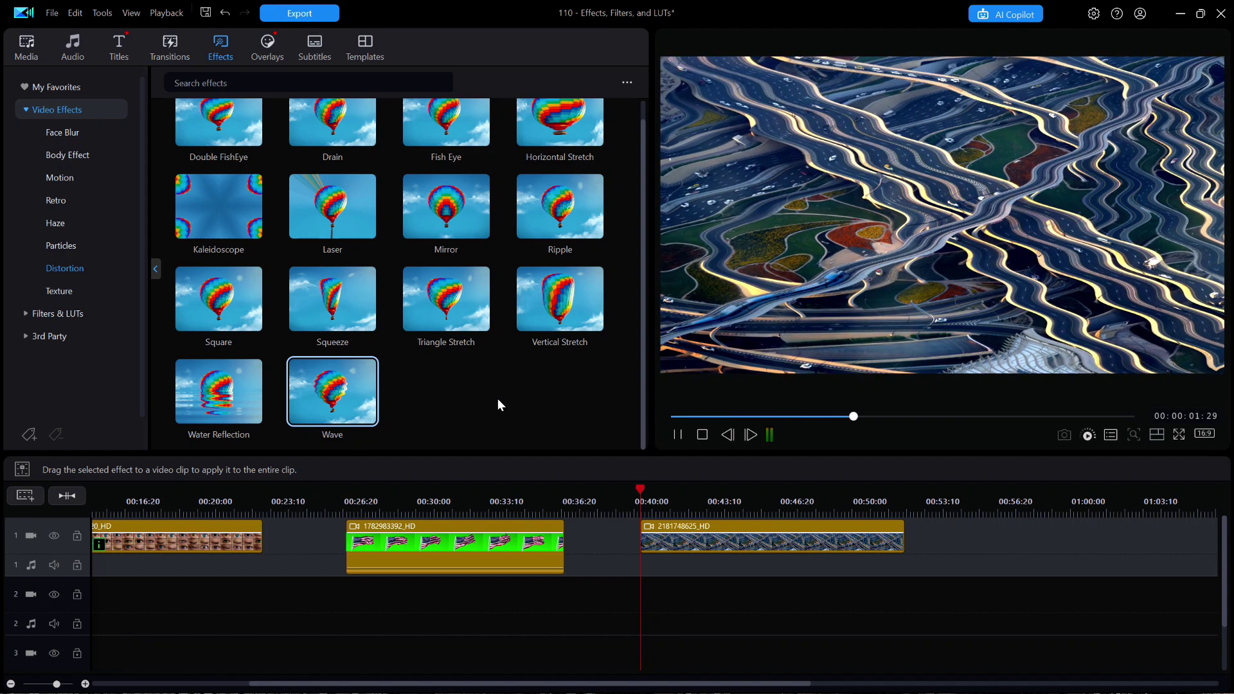
pyautogui.click(53, 294)
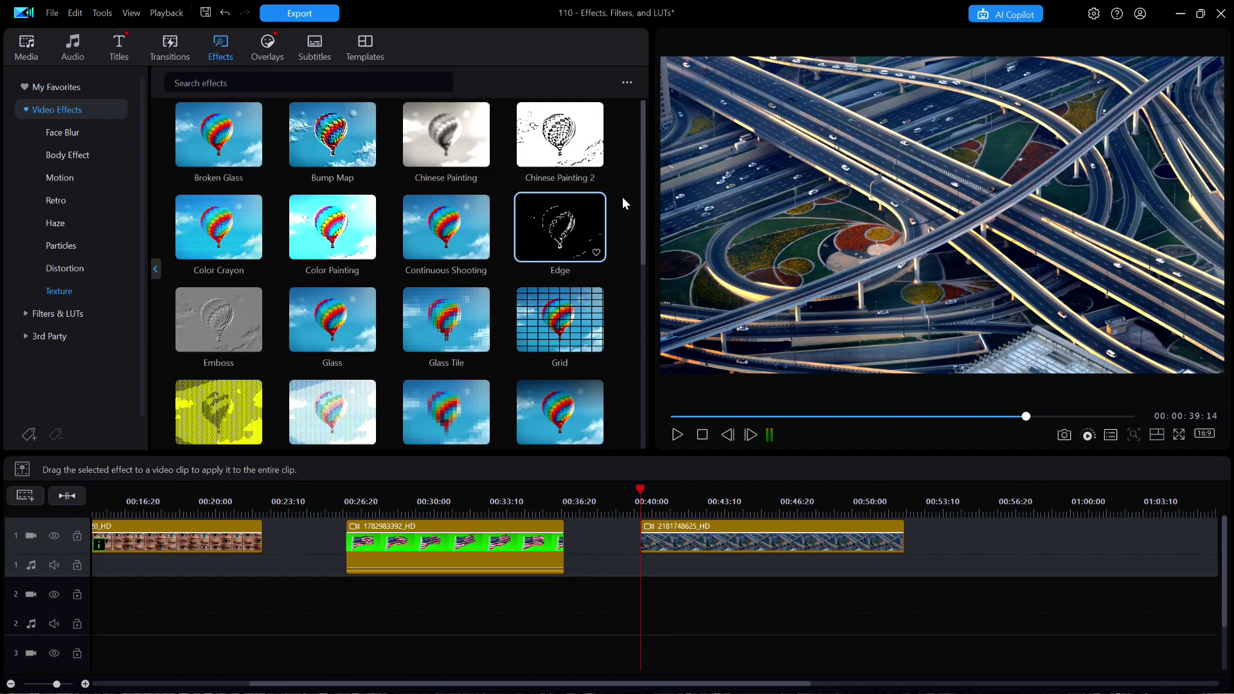
# Step: Scroll through the Texture effects, then bring up the Filters & LUTs Retro Film presets
pyautogui.moveTo(642, 233); pyautogui.dragTo(639, 395)
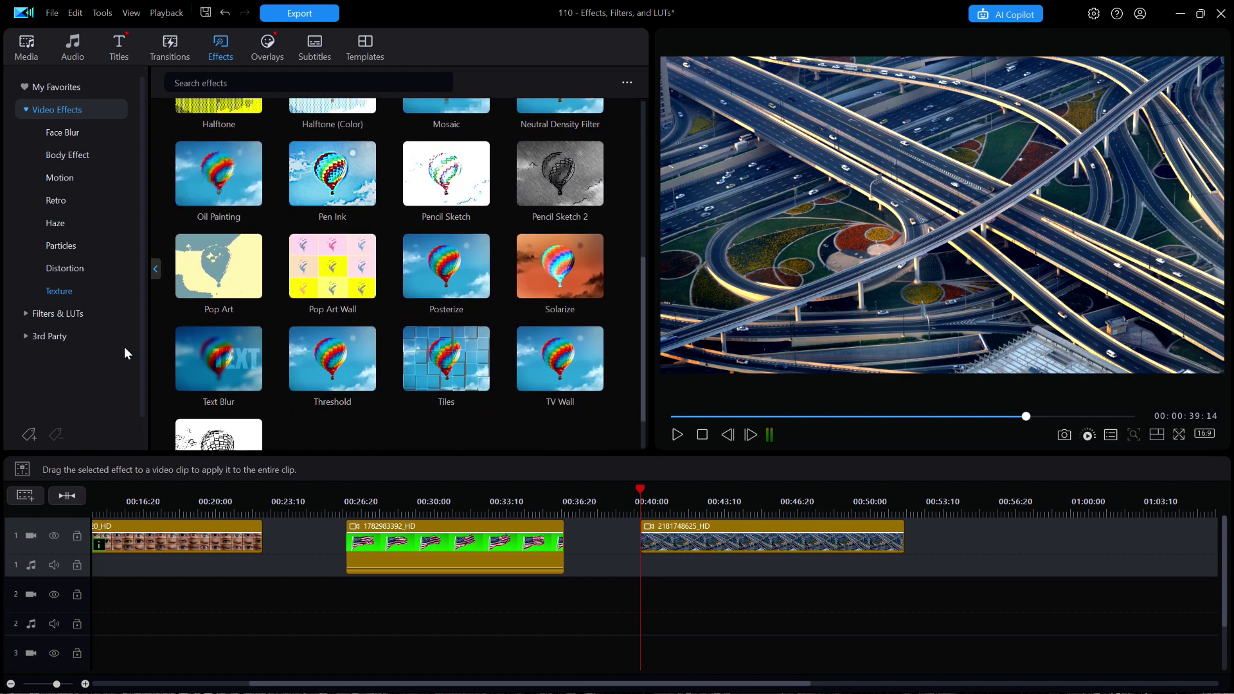
pyautogui.click(28, 315)
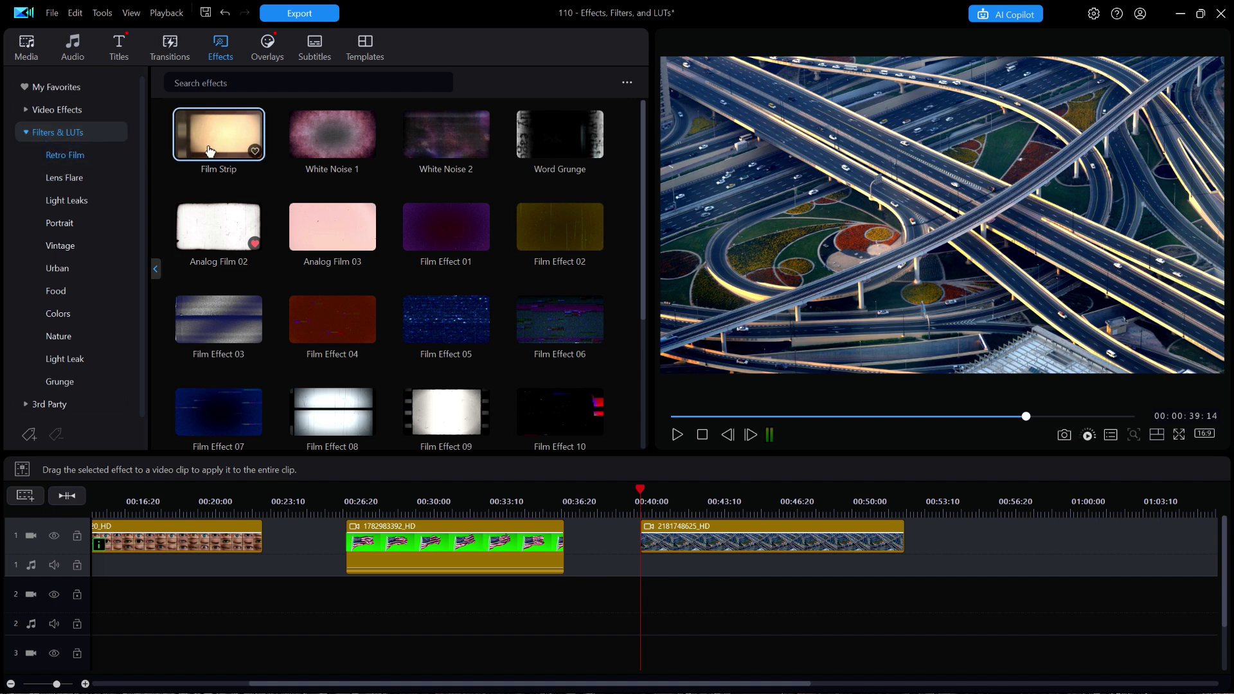
# Step: Preview Film Strip, then Analog Film 03, on the highway footage
pyautogui.click(231, 147)
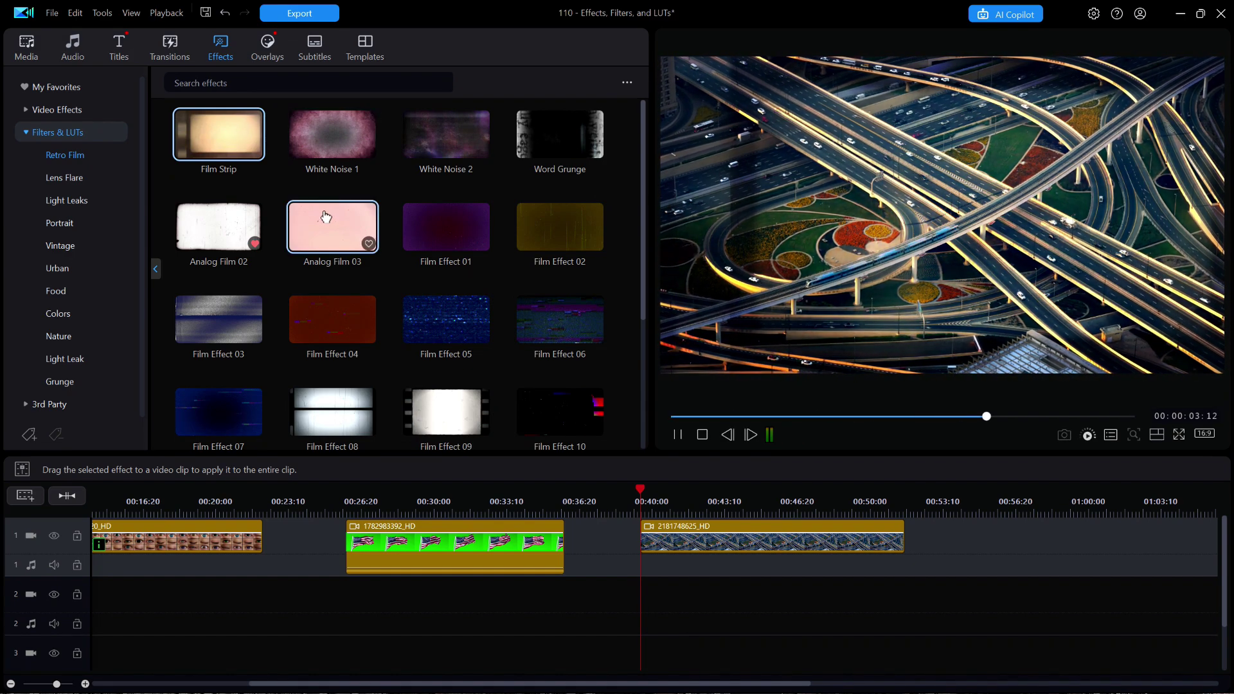
pyautogui.click(326, 232)
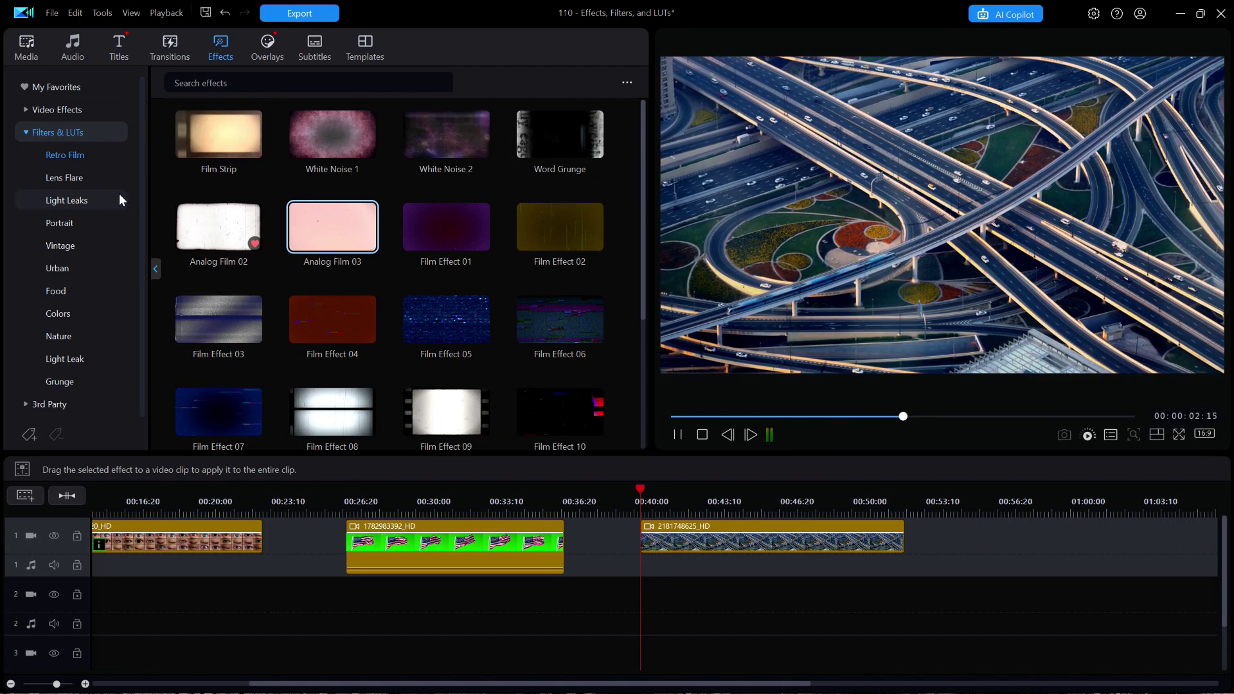
# Step: Preview Portrait looks Tokyo 02, 03, 04, 08, 11 and 10, then switch to the Vintage filters
pyautogui.click(60, 225)
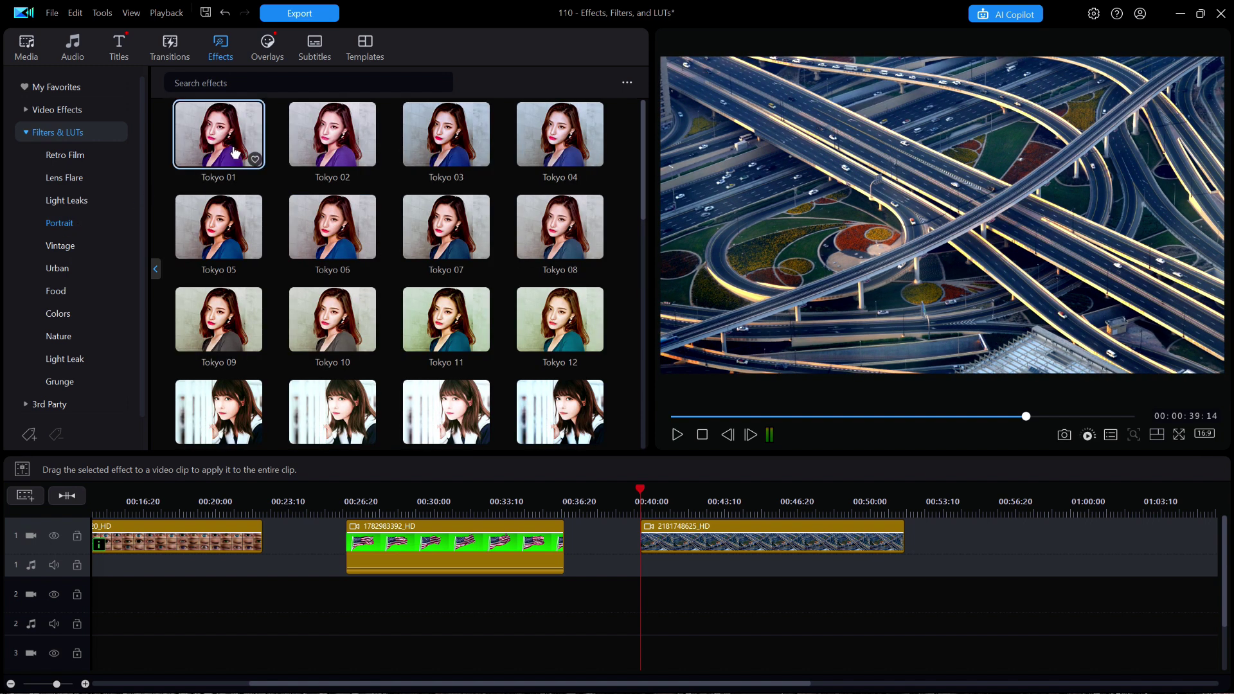
pyautogui.click(371, 146)
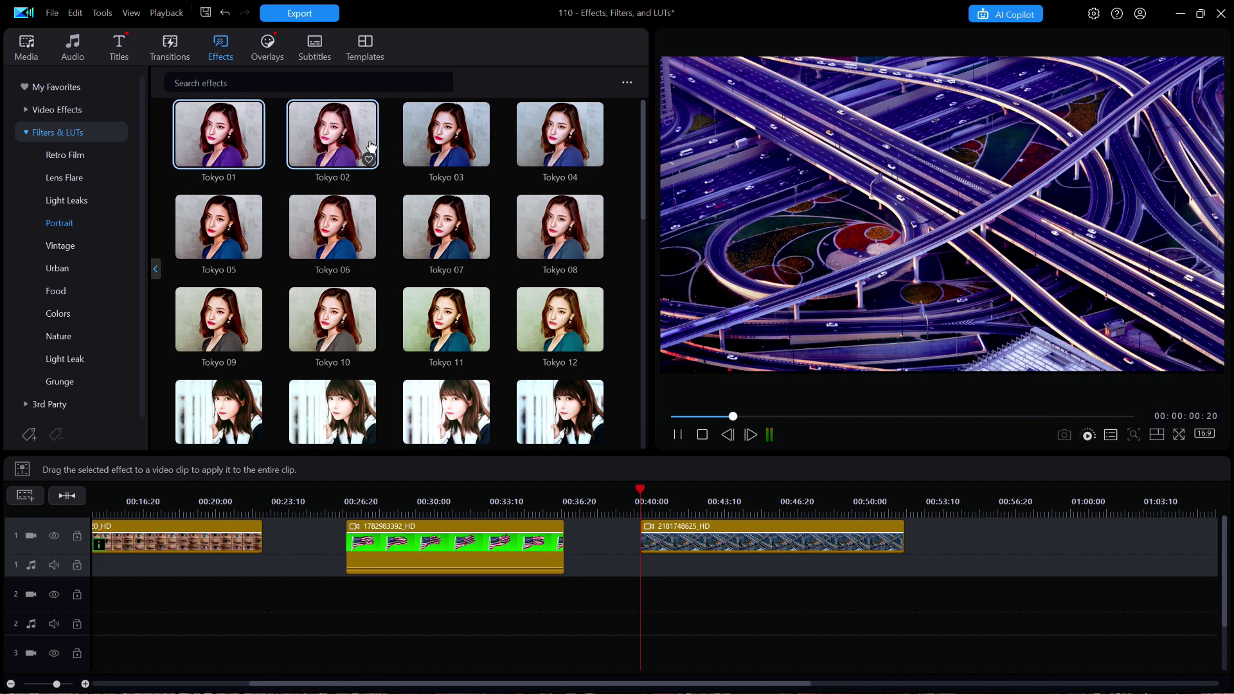
pyautogui.click(468, 147)
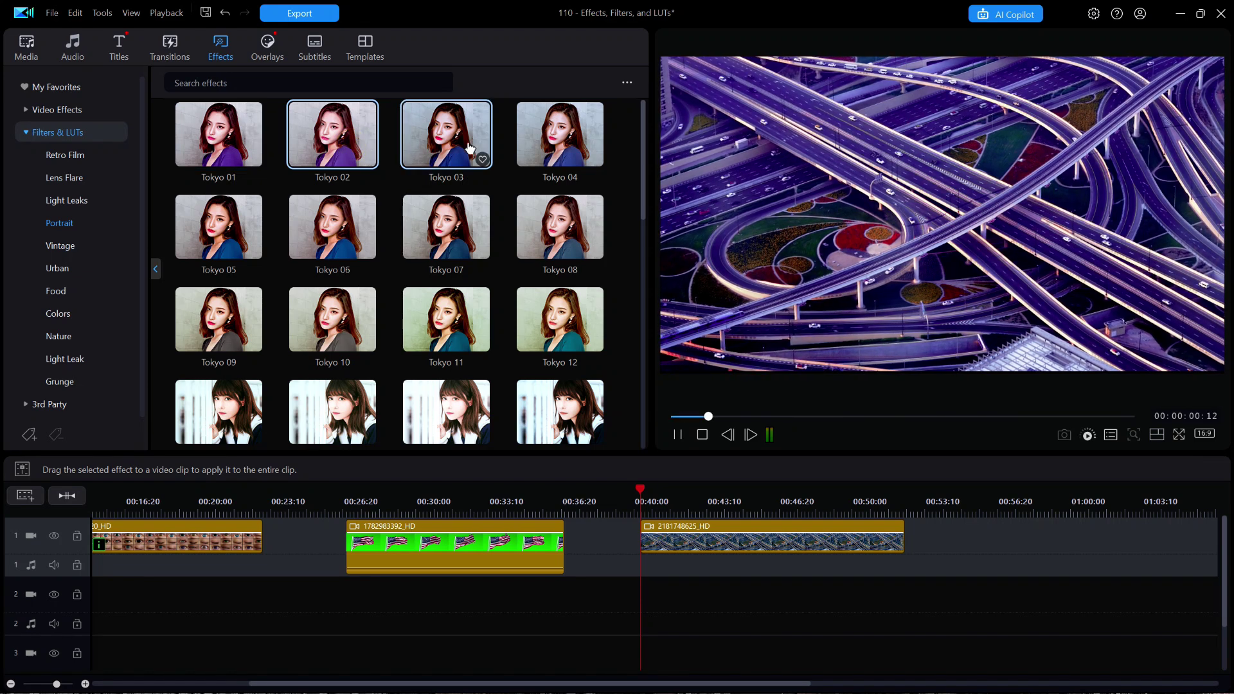
pyautogui.click(558, 138)
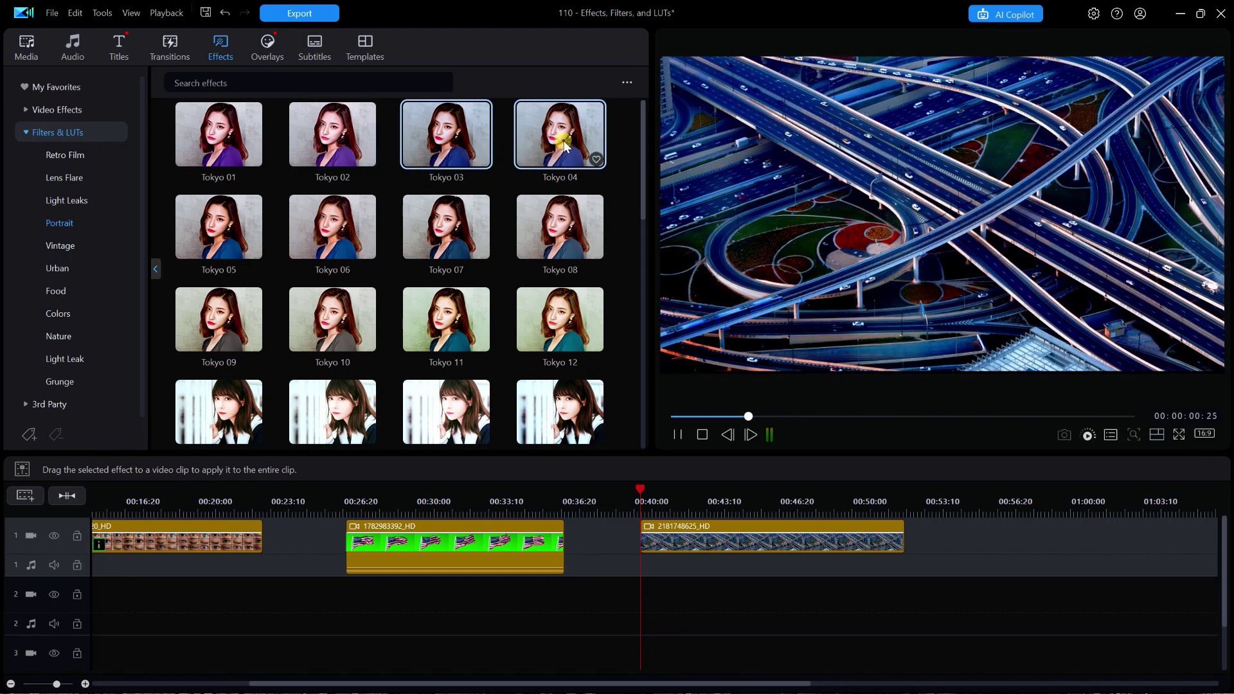
pyautogui.click(581, 245)
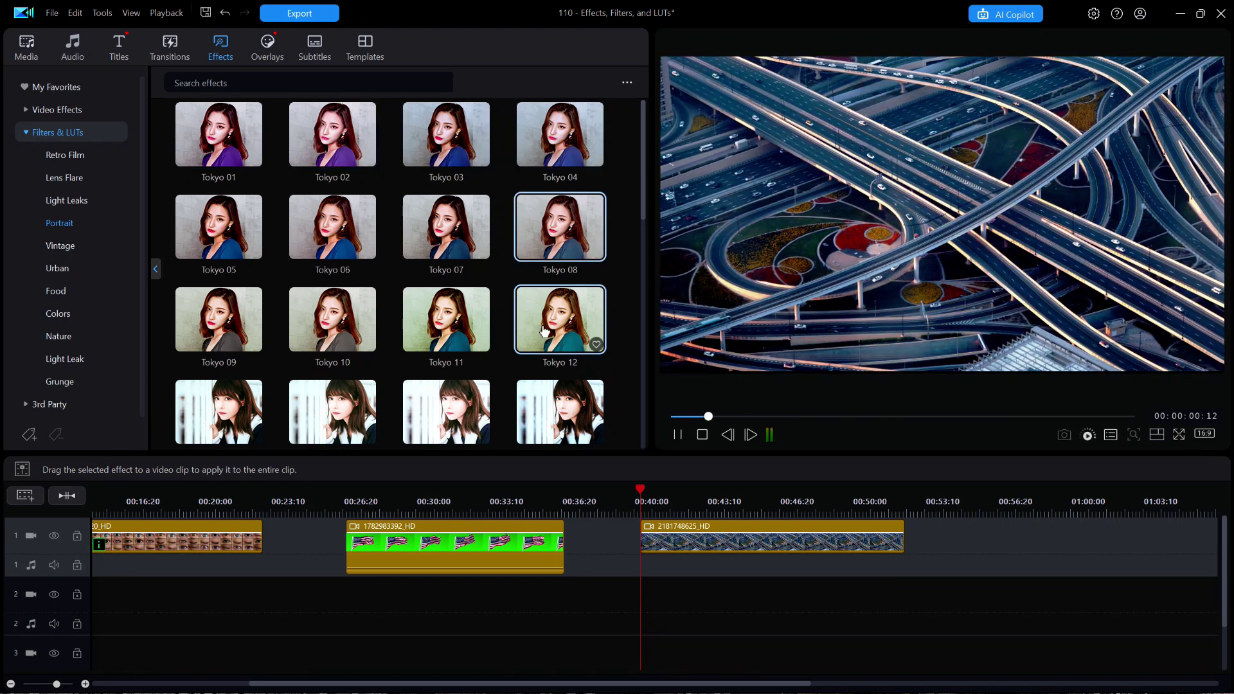
pyautogui.click(438, 331)
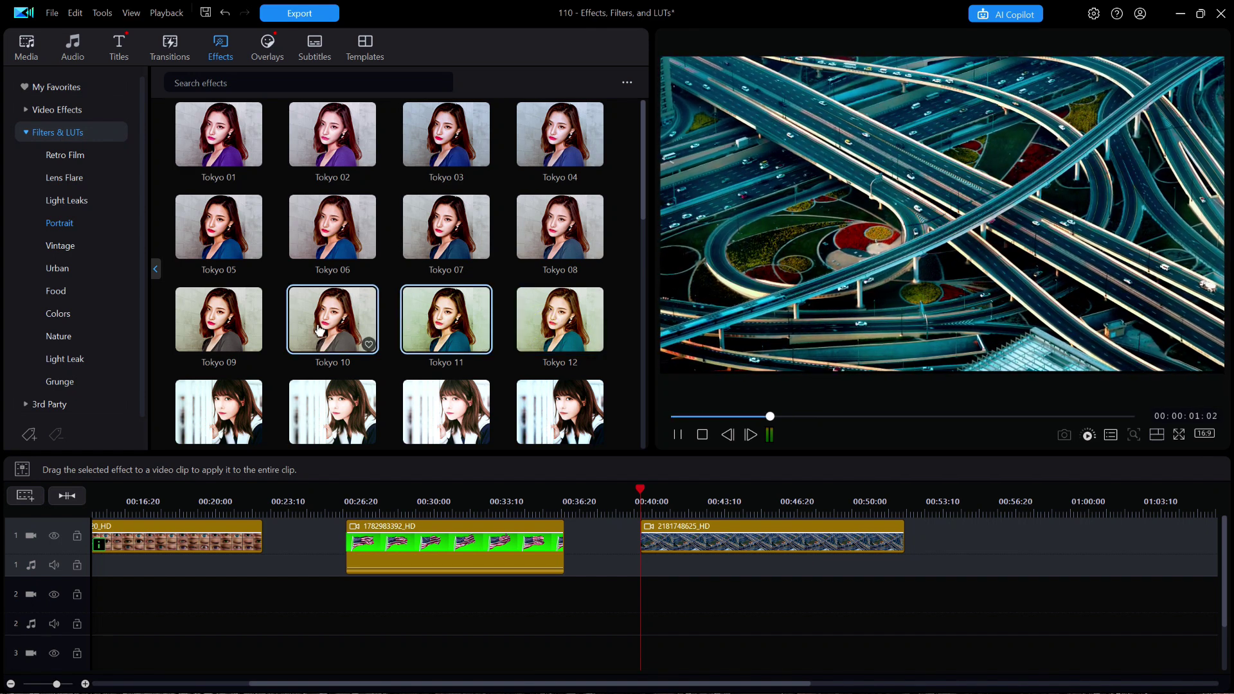
pyautogui.click(314, 332)
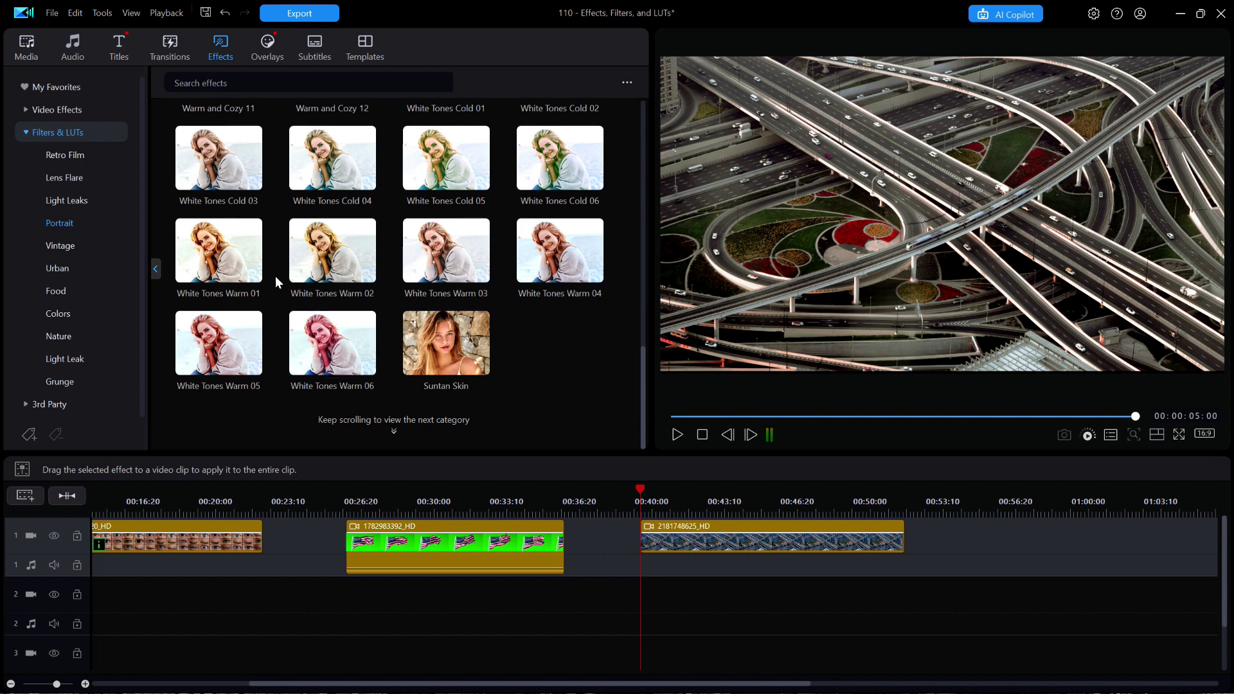
pyautogui.click(53, 248)
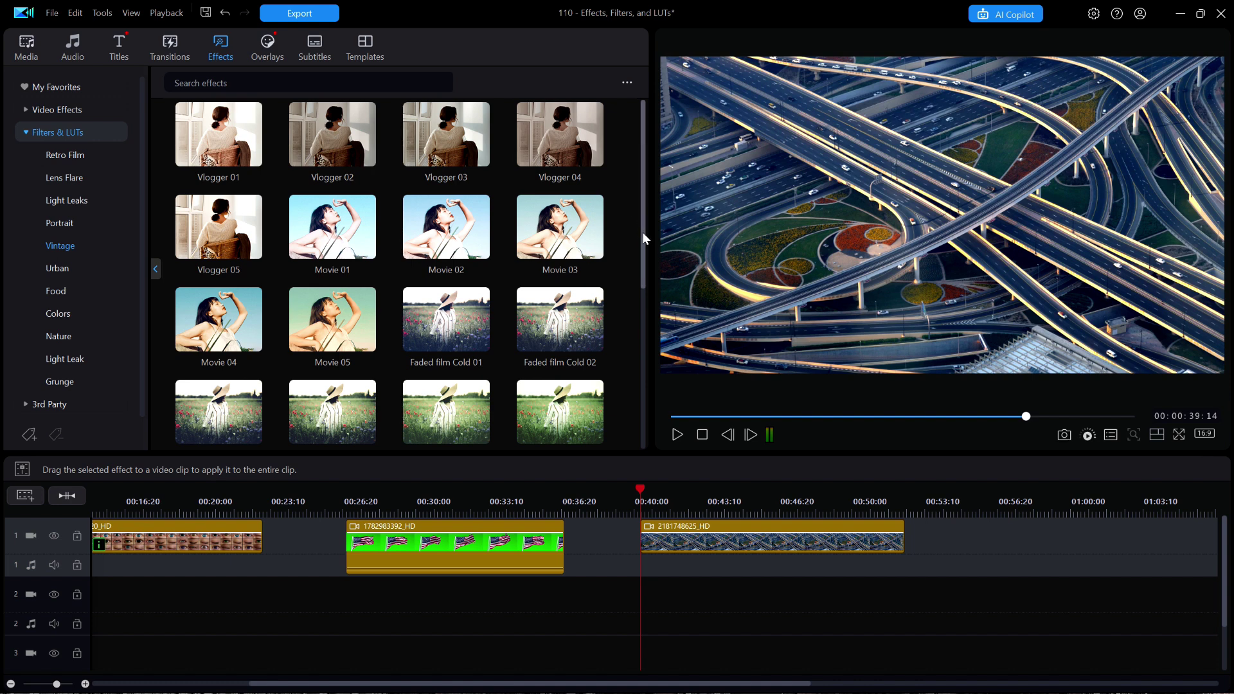
# Step: Scroll the Vintage list and move the playhead to the start of the ribs clip
pyautogui.moveTo(642, 236); pyautogui.dragTo(641, 420)
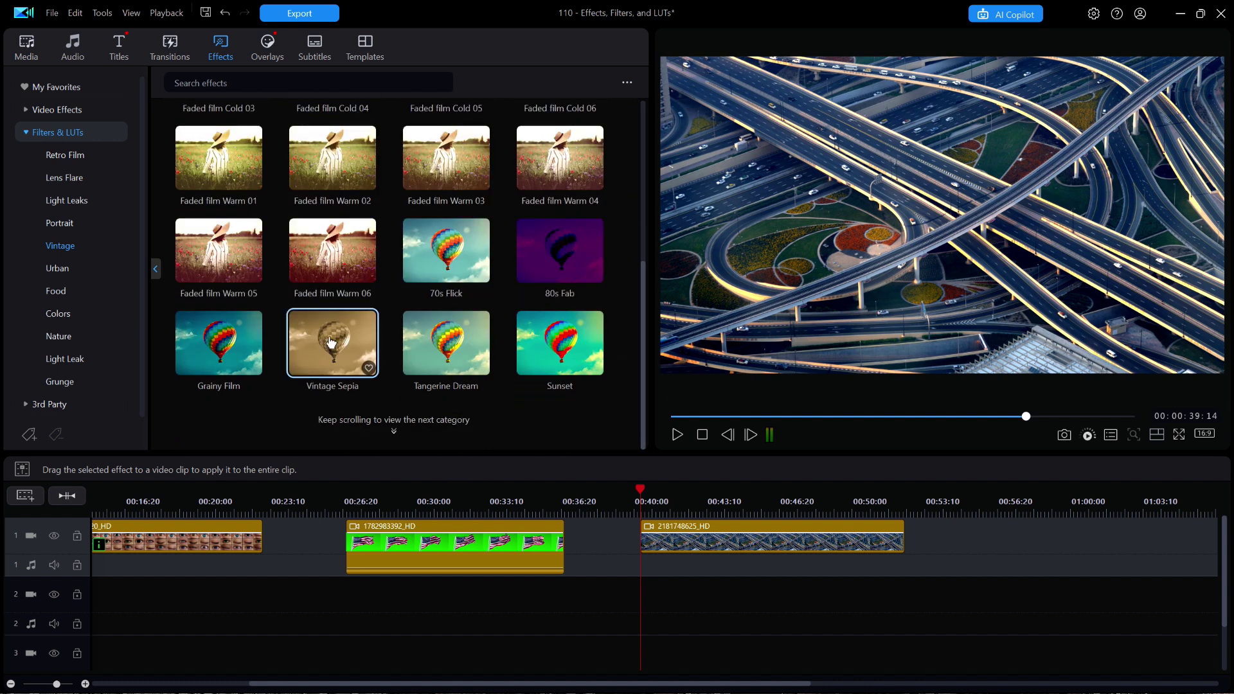
pyautogui.moveTo(642, 489); pyautogui.dragTo(50, 506)
pyautogui.click(194, 685)
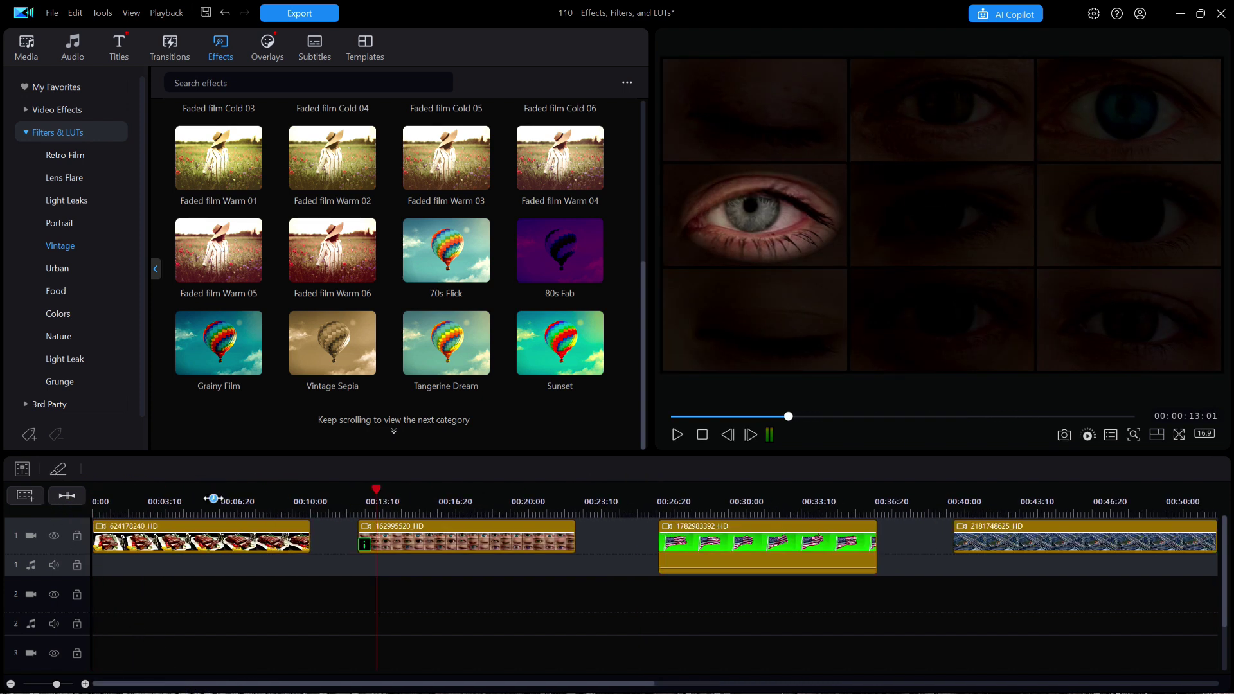
pyautogui.click(178, 499)
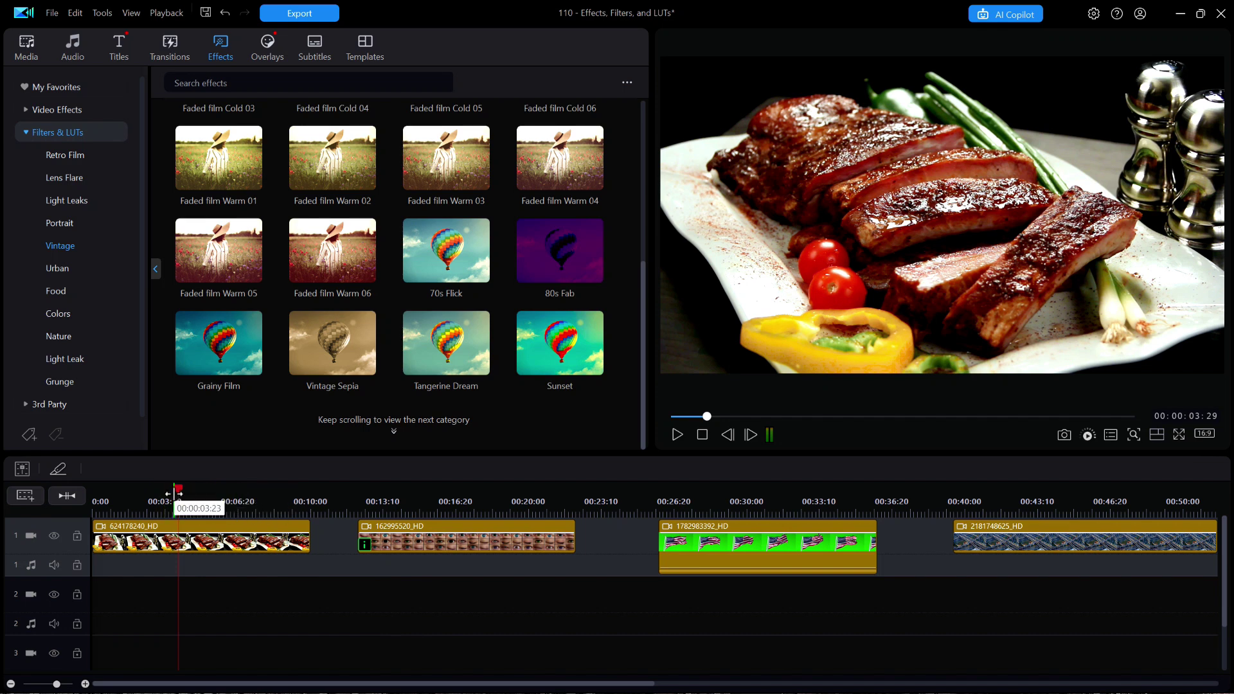
pyautogui.press('Home')
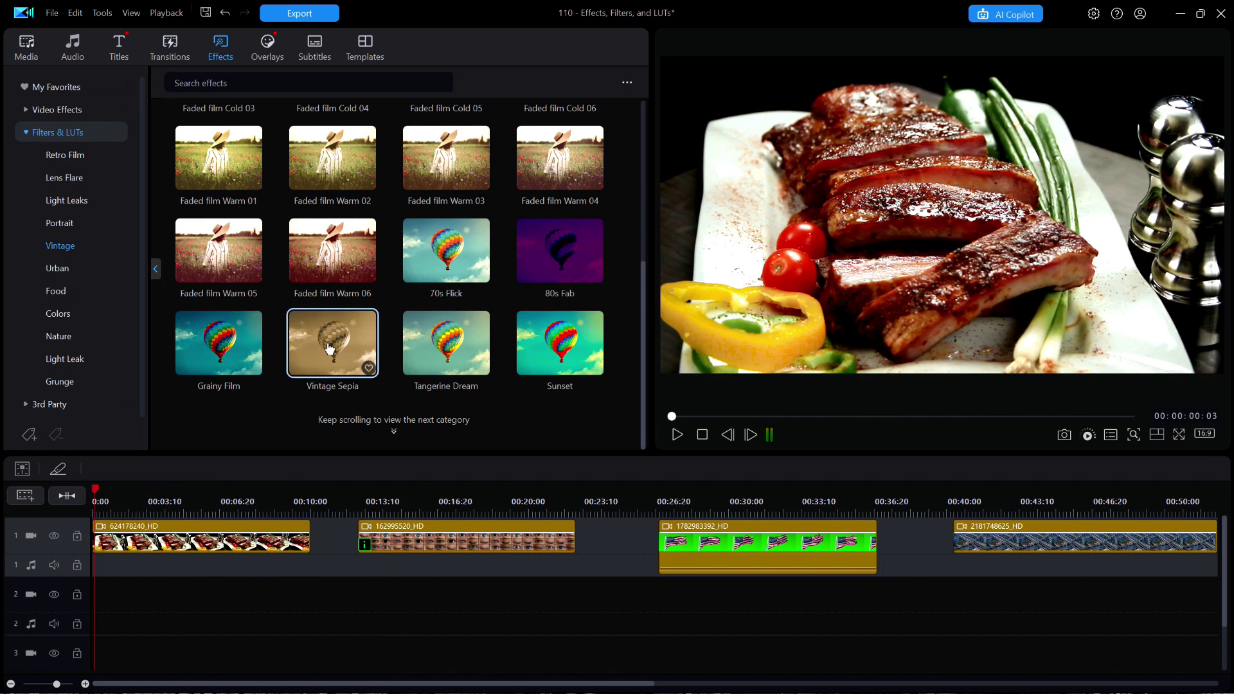
# Step: Preview Vintage Sepia on the ribs clip and replay it from the start
pyautogui.click(327, 351)
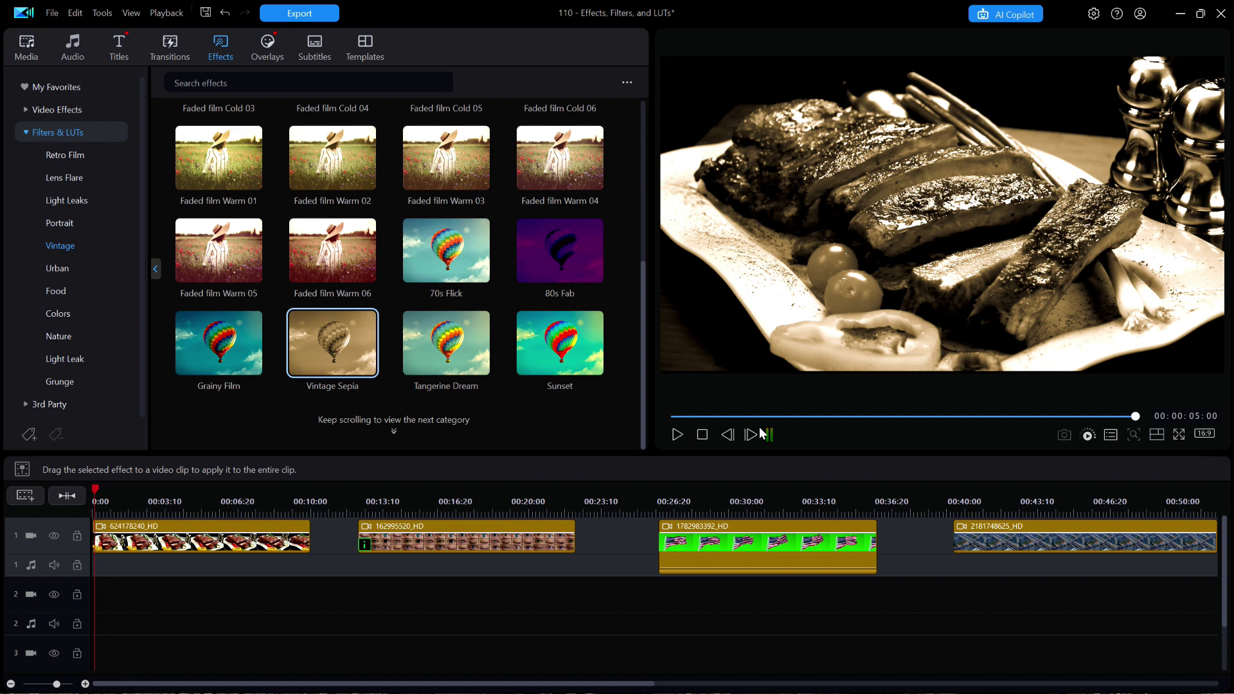
pyautogui.click(701, 435)
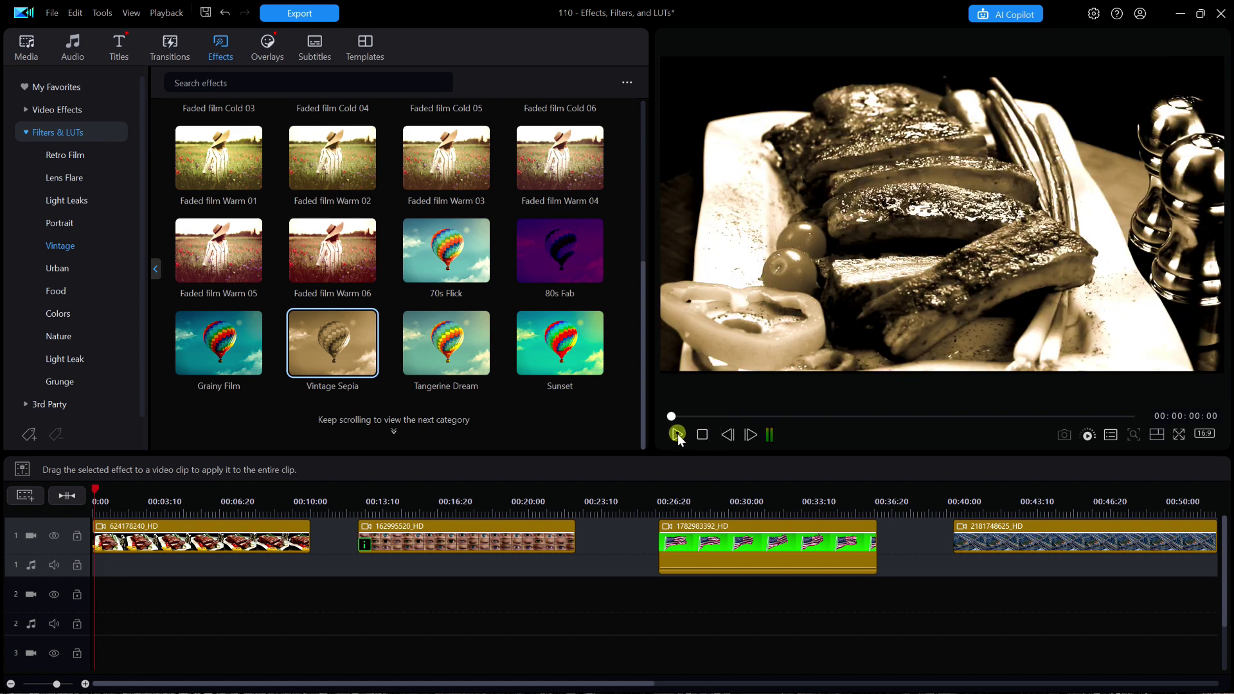
pyautogui.click(677, 434)
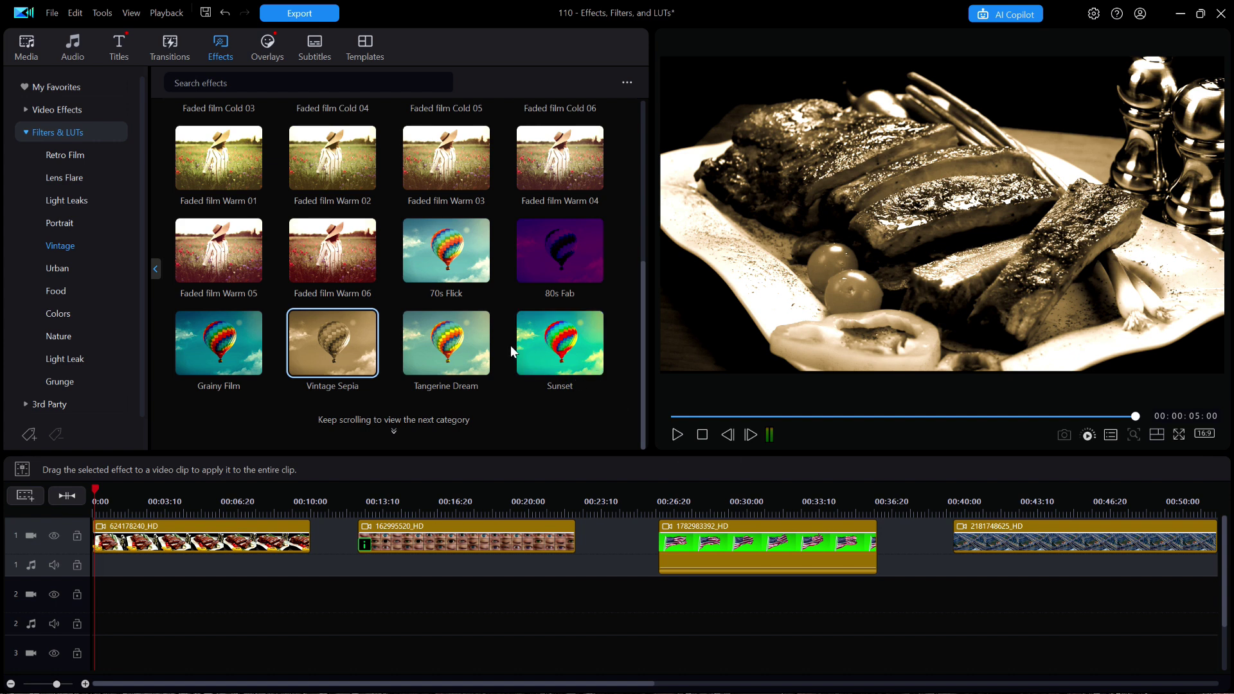
# Step: Preview Food - Darks 01, 05, 10, 11, 12 and a pancake filter on the ribs clip, then open Colors
pyautogui.click(61, 293)
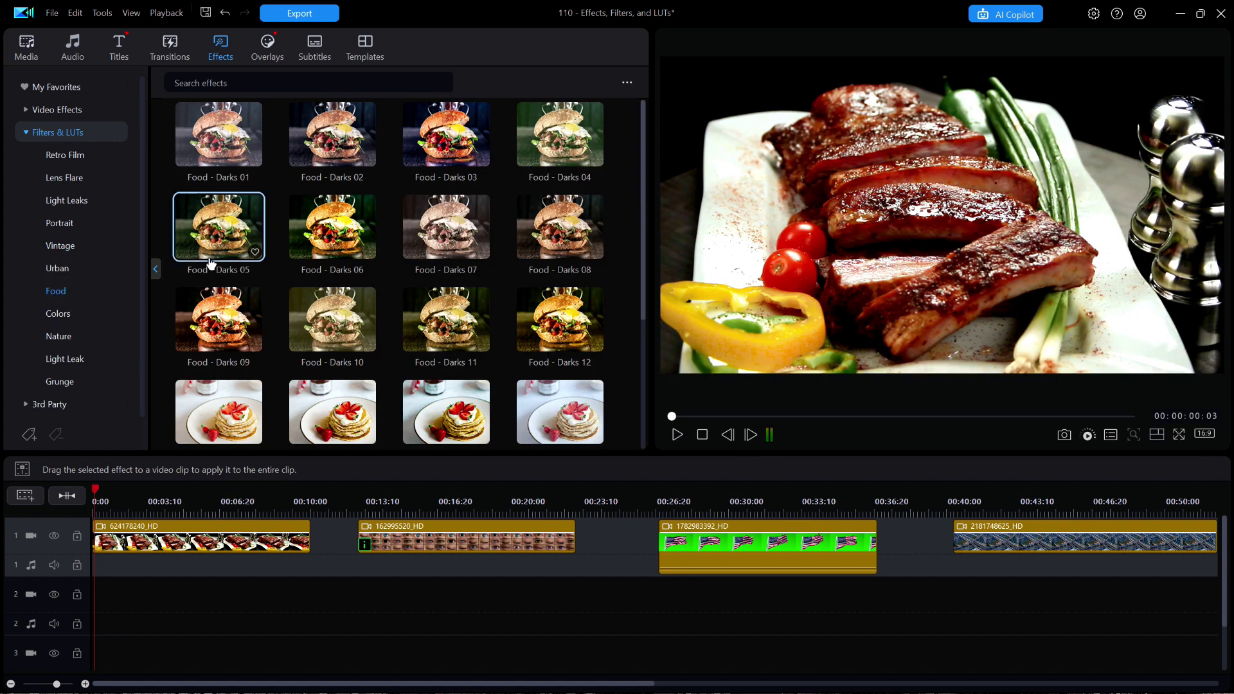
pyautogui.click(229, 148)
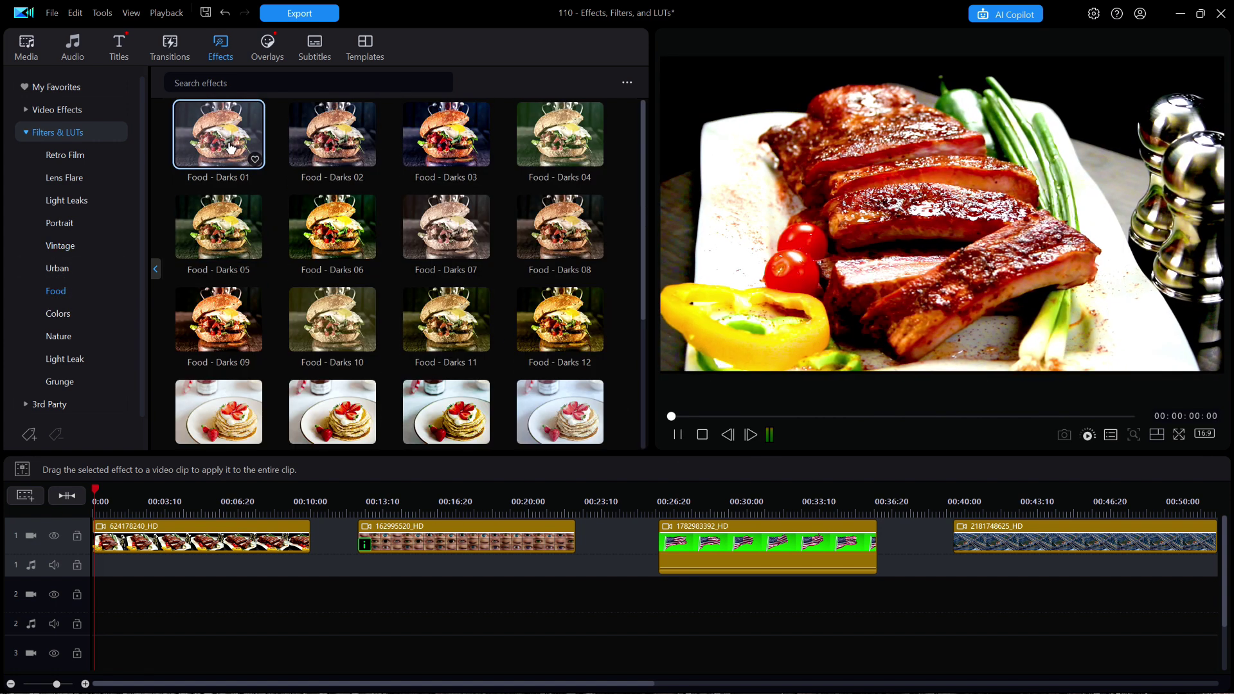
pyautogui.click(245, 228)
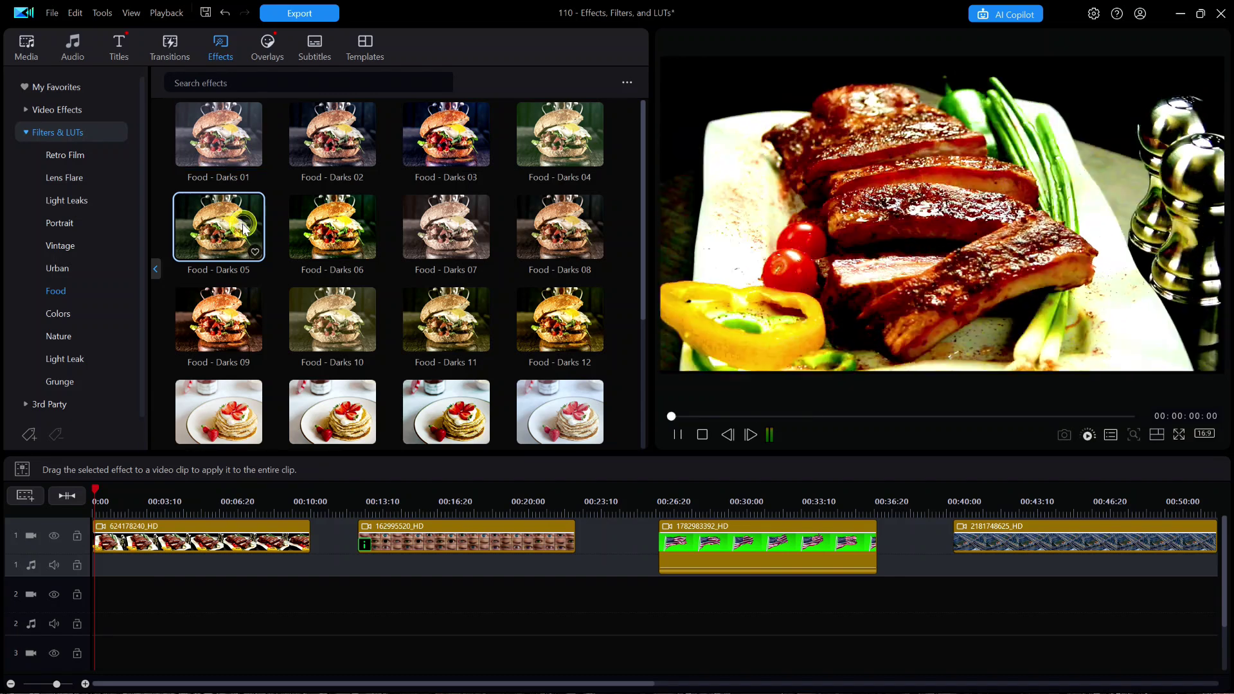
pyautogui.click(322, 325)
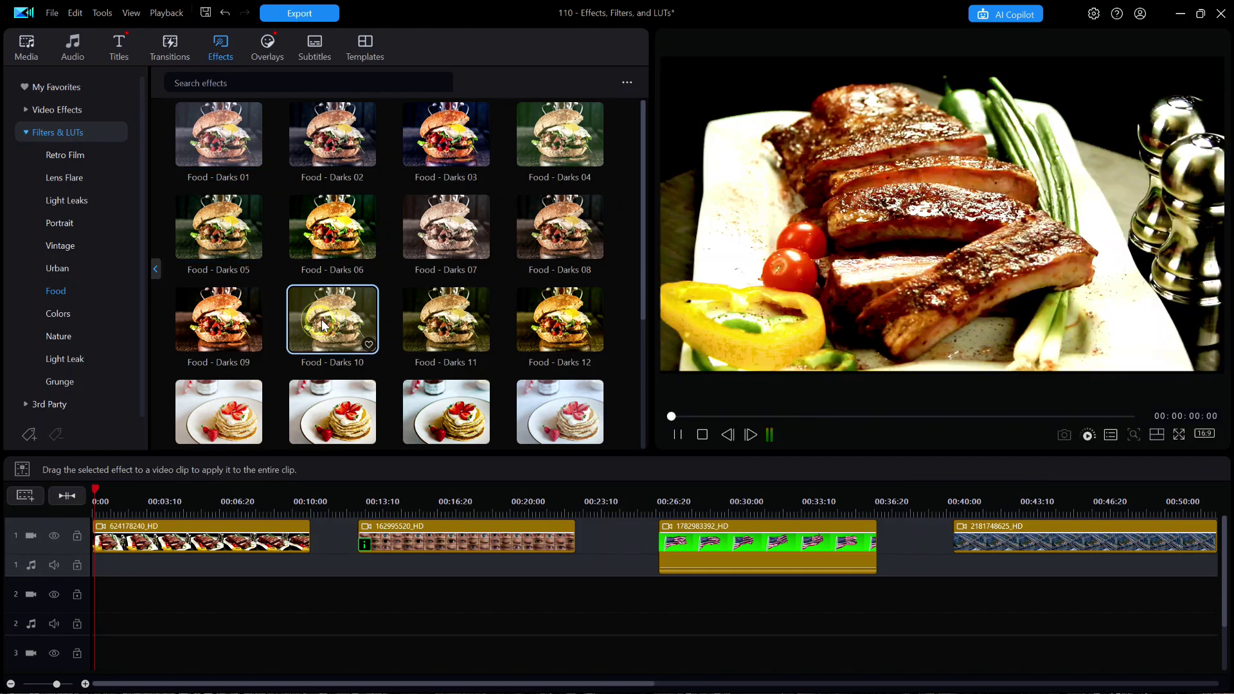
pyautogui.click(448, 340)
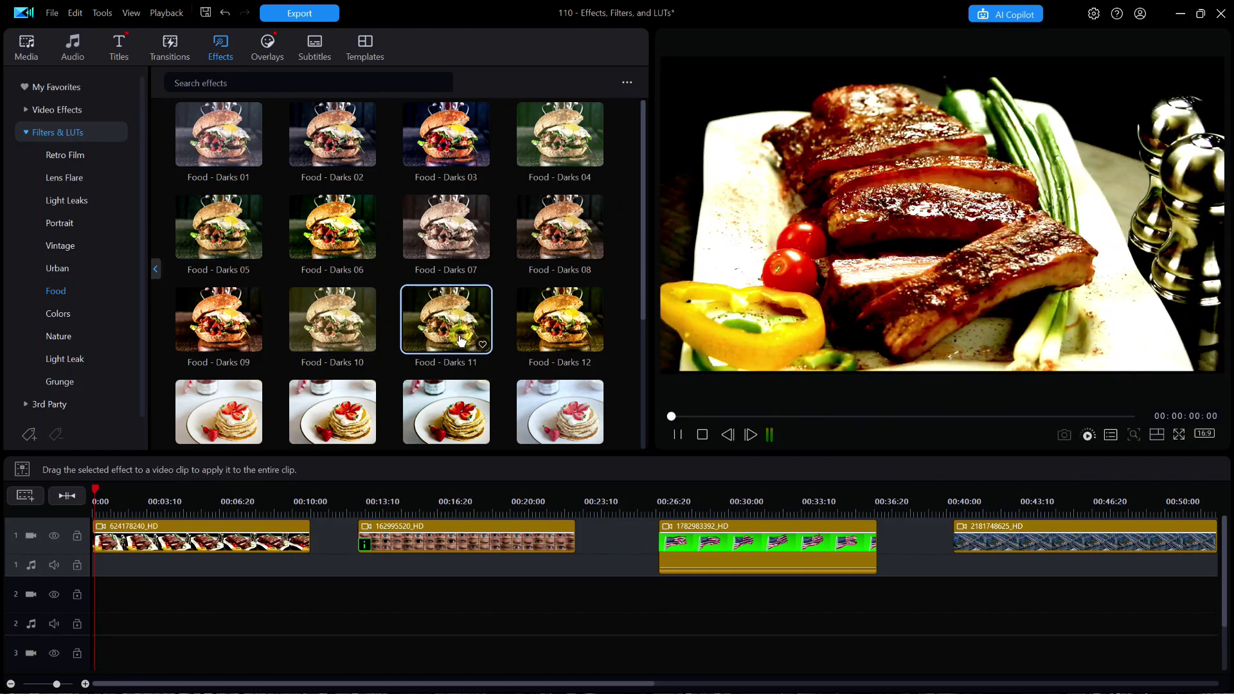
pyautogui.click(572, 333)
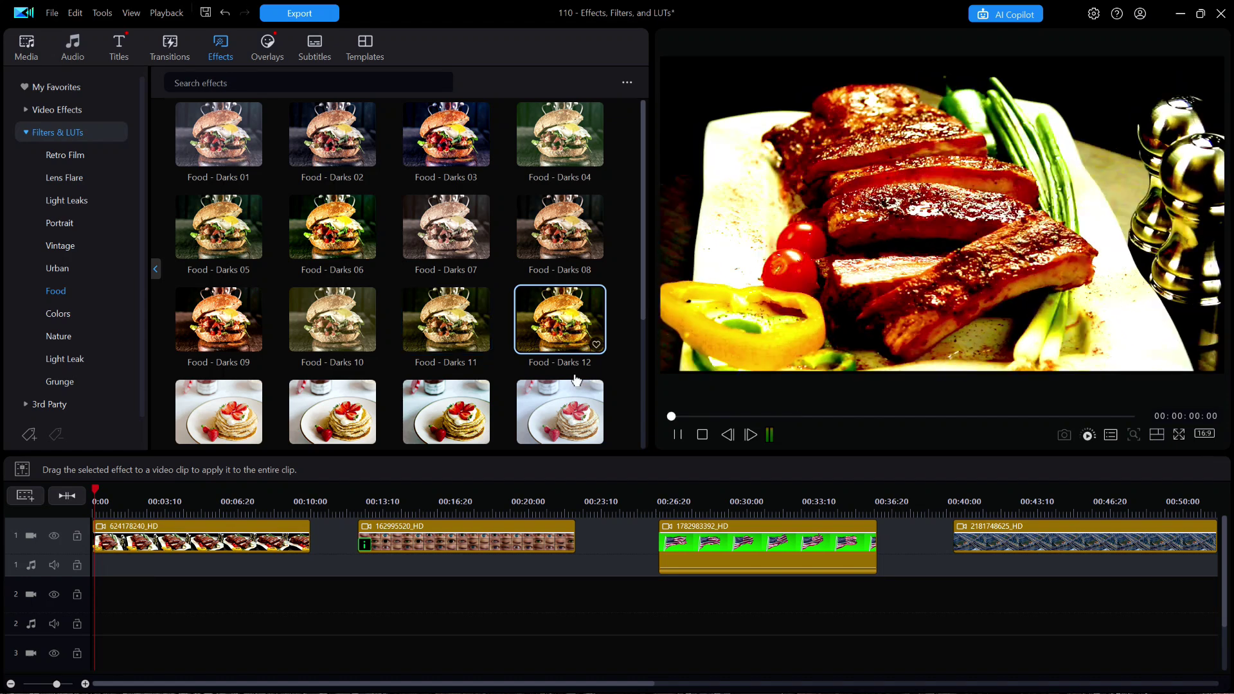
pyautogui.click(559, 415)
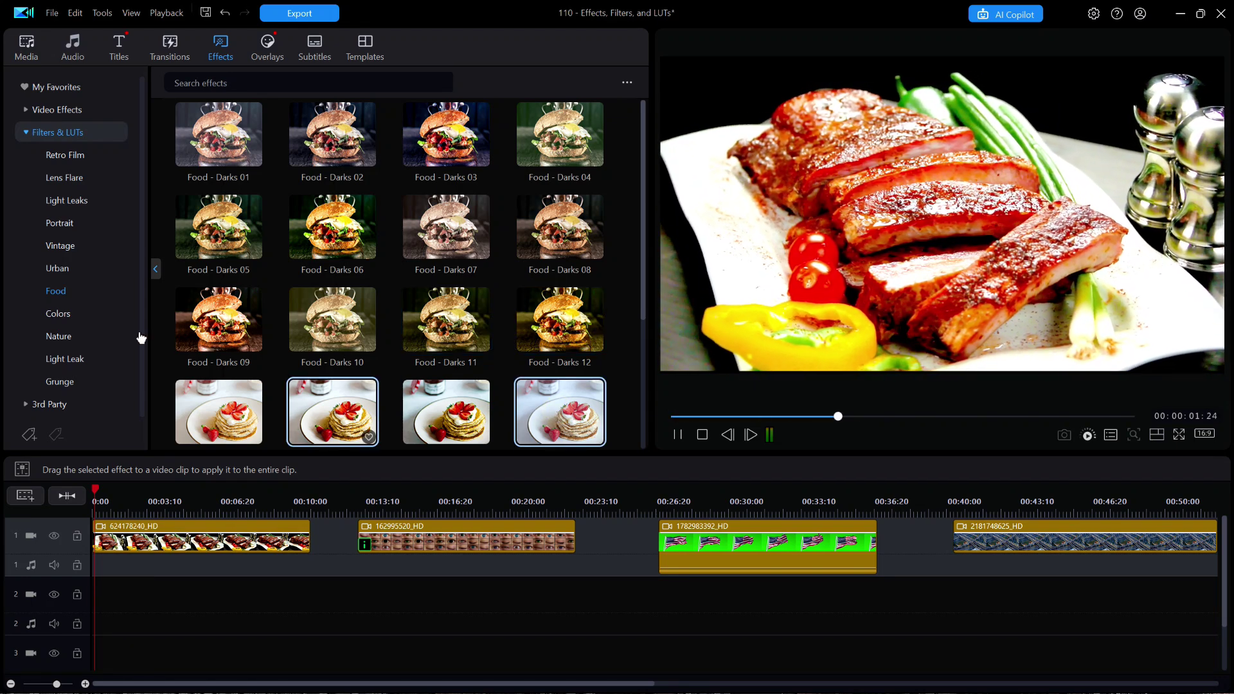
pyautogui.click(60, 314)
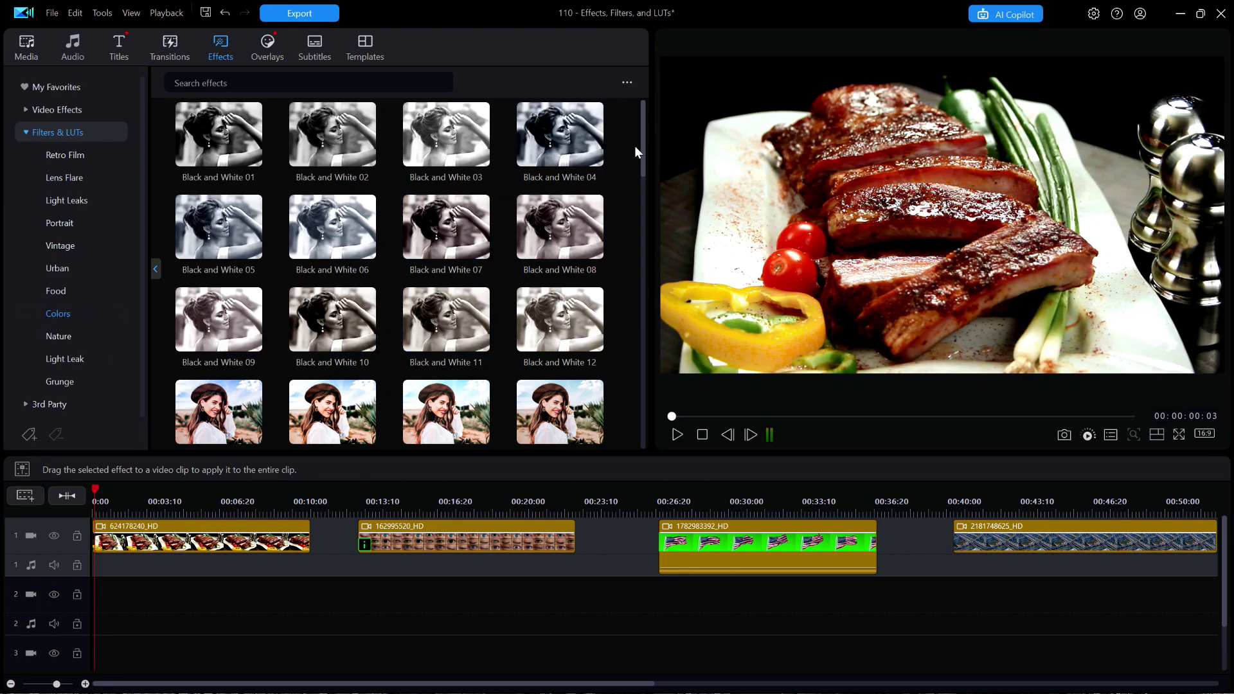
# Step: Scroll to Brown Highlights, preview it on the ribs clip and replay from the start
pyautogui.moveTo(641, 152); pyautogui.dragTo(638, 434)
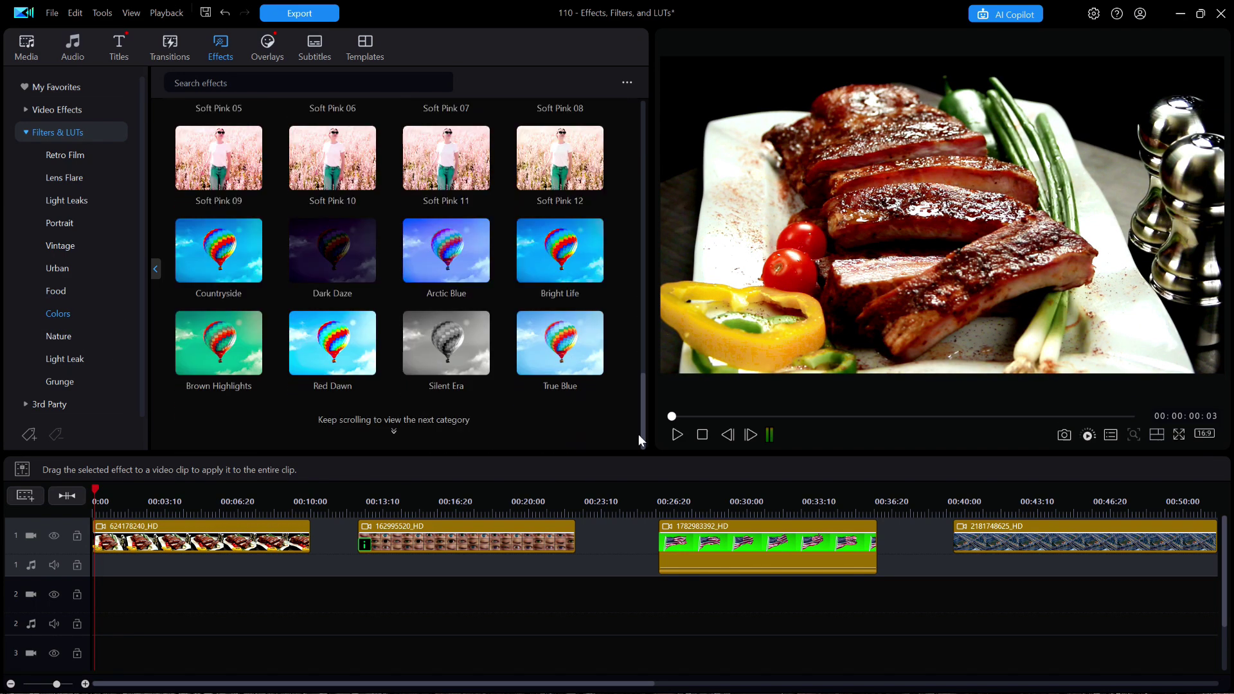
pyautogui.click(213, 350)
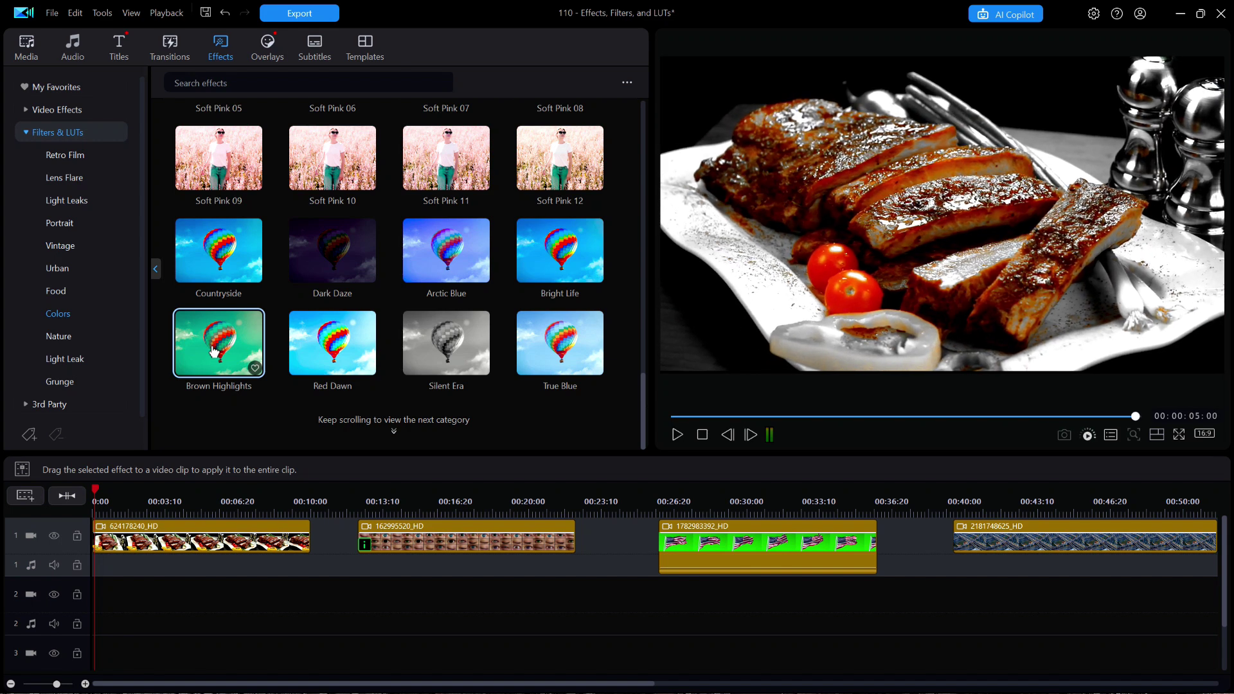
pyautogui.click(703, 436)
pyautogui.click(677, 436)
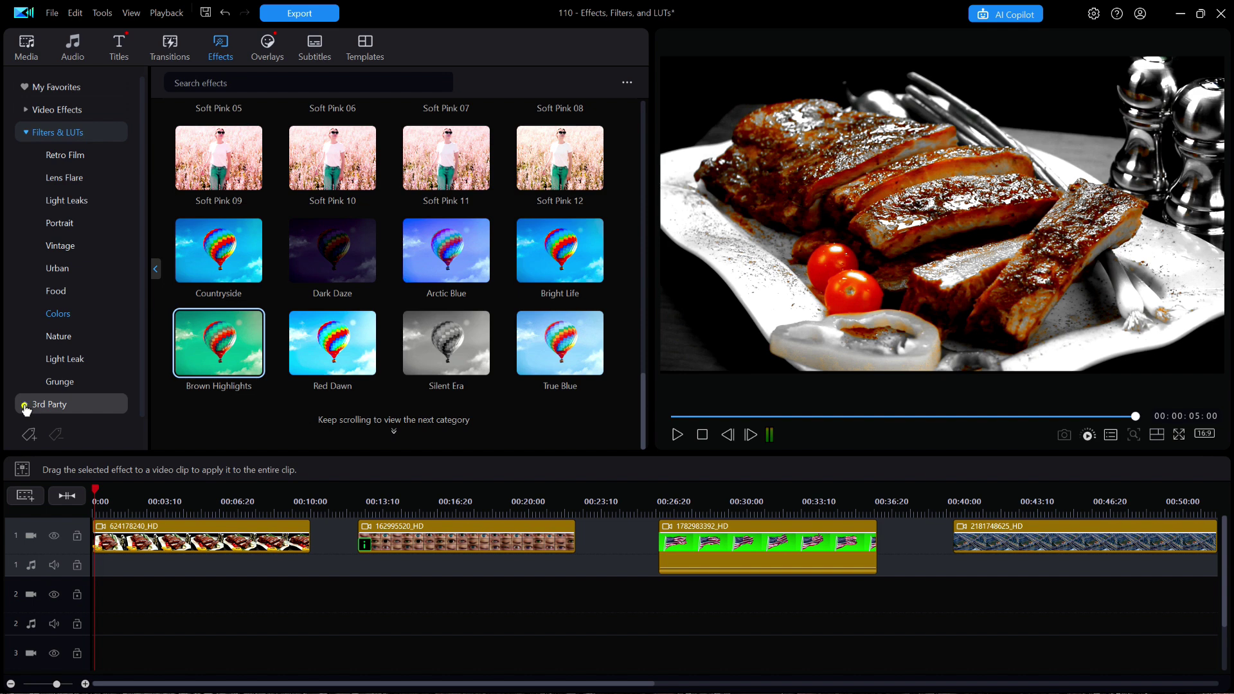
# Step: Browse the 3rd Party BorisFX Image Restoration, Lights and Stylize effect categories
pyautogui.click(35, 406)
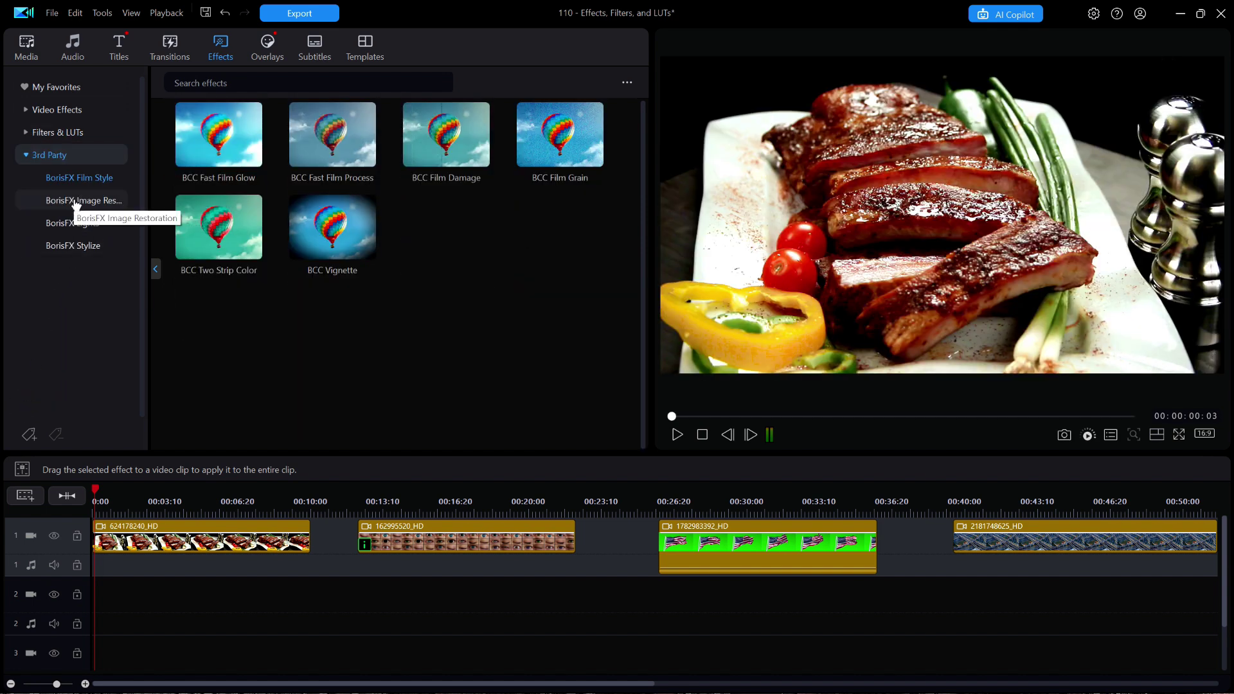
pyautogui.click(76, 203)
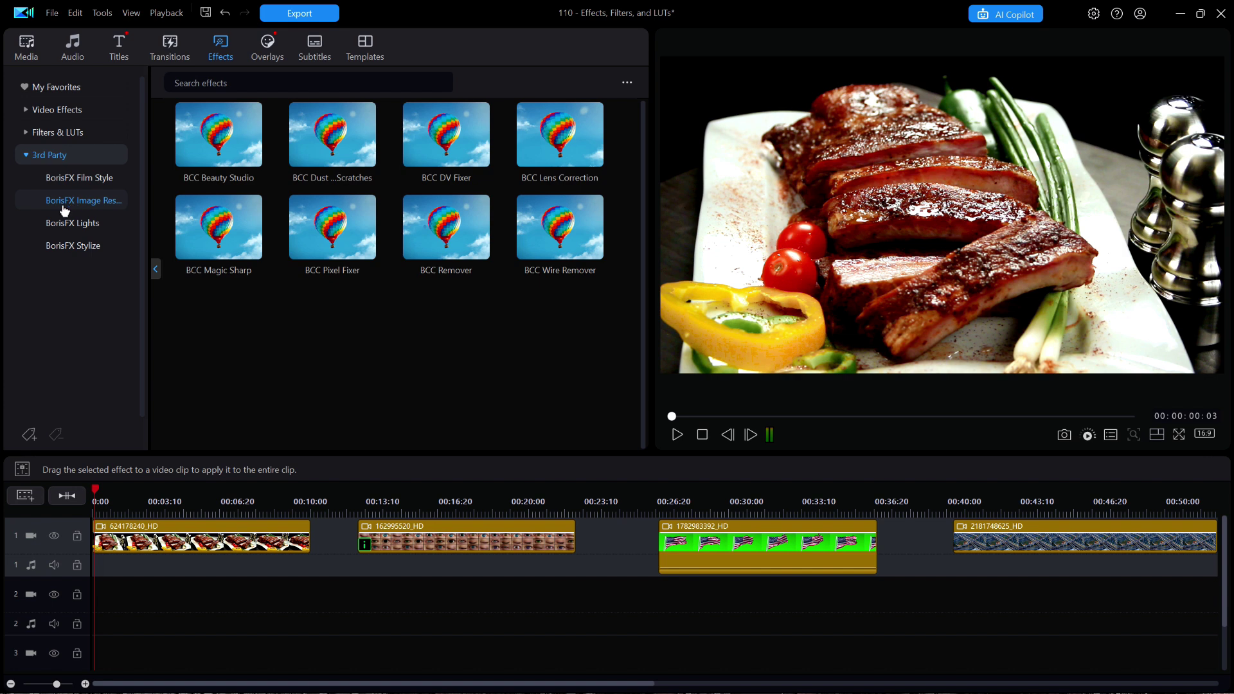
pyautogui.click(61, 224)
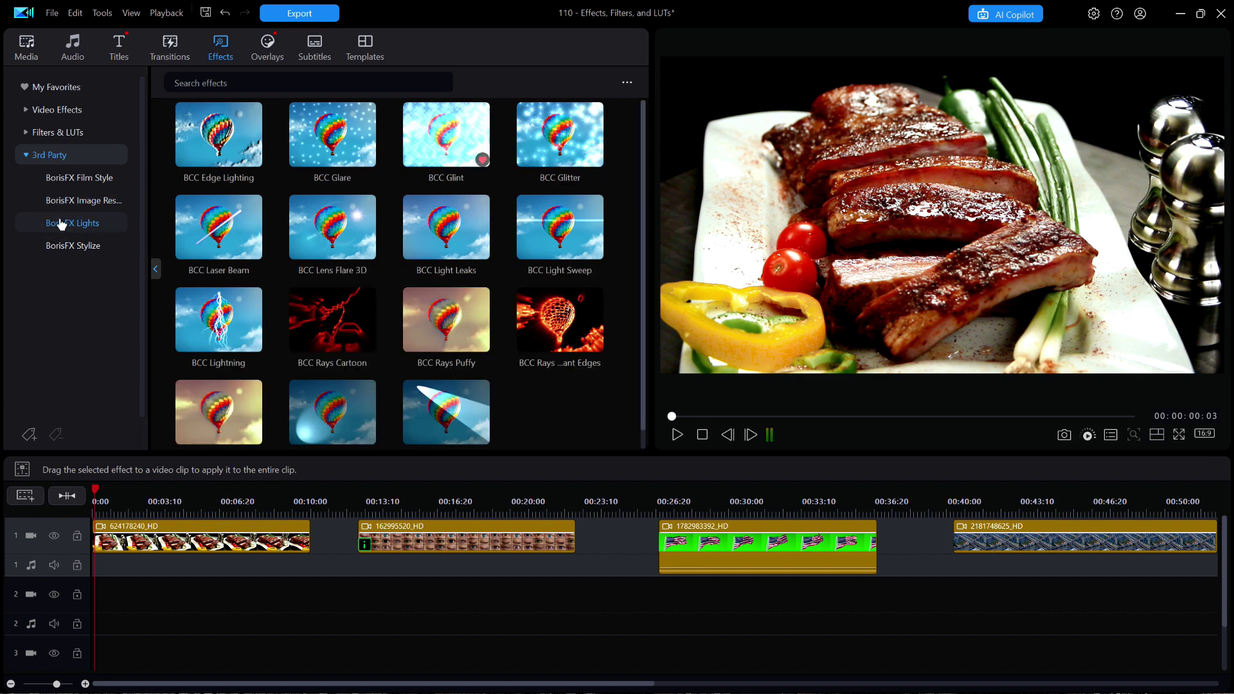
pyautogui.scroll(-1, 428, 346)
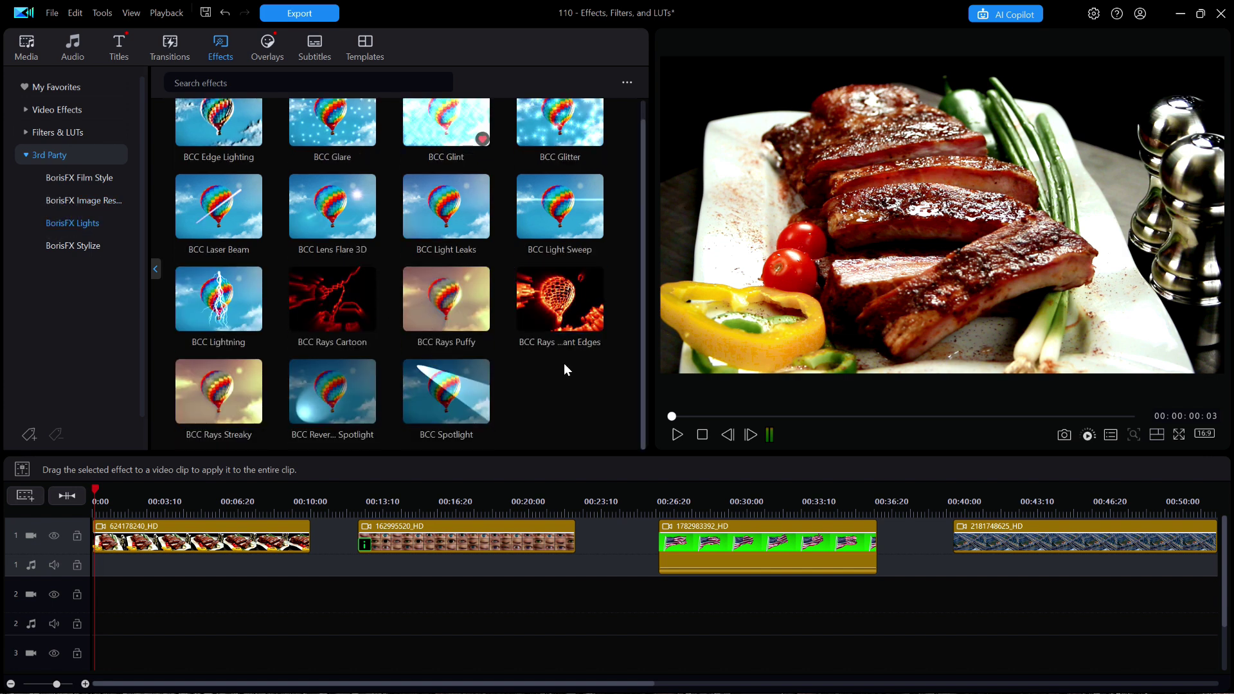
pyautogui.click(65, 247)
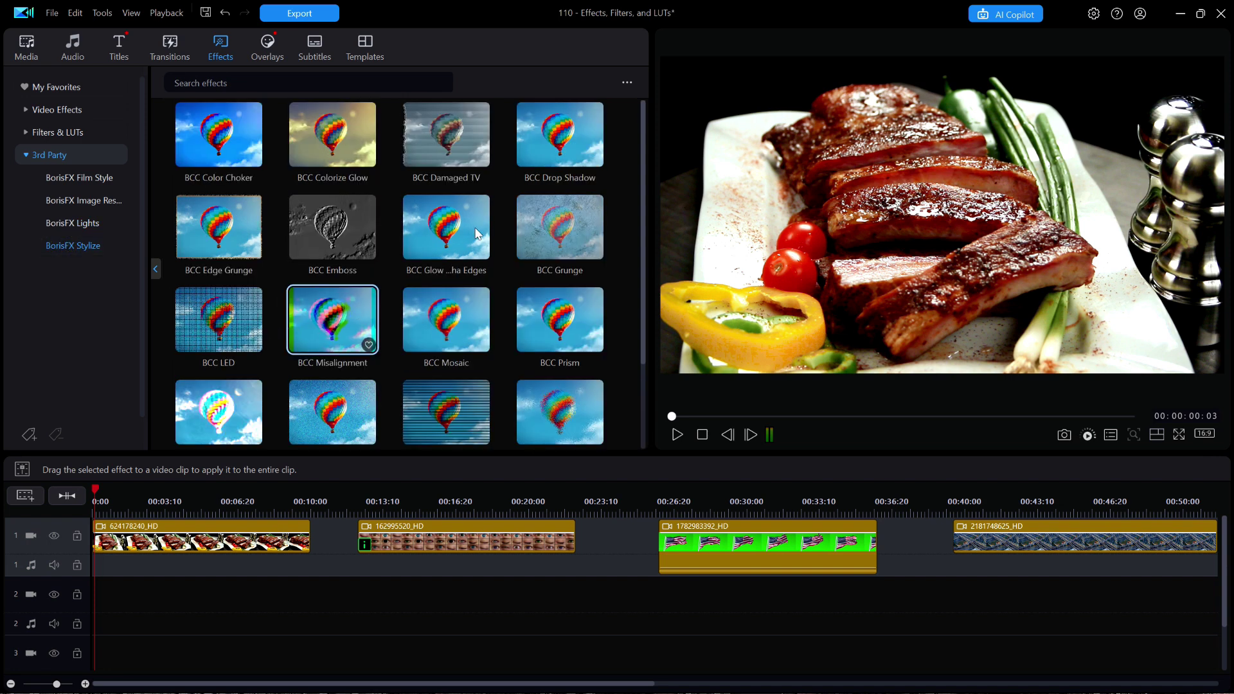
pyautogui.scroll(-5, 476, 228)
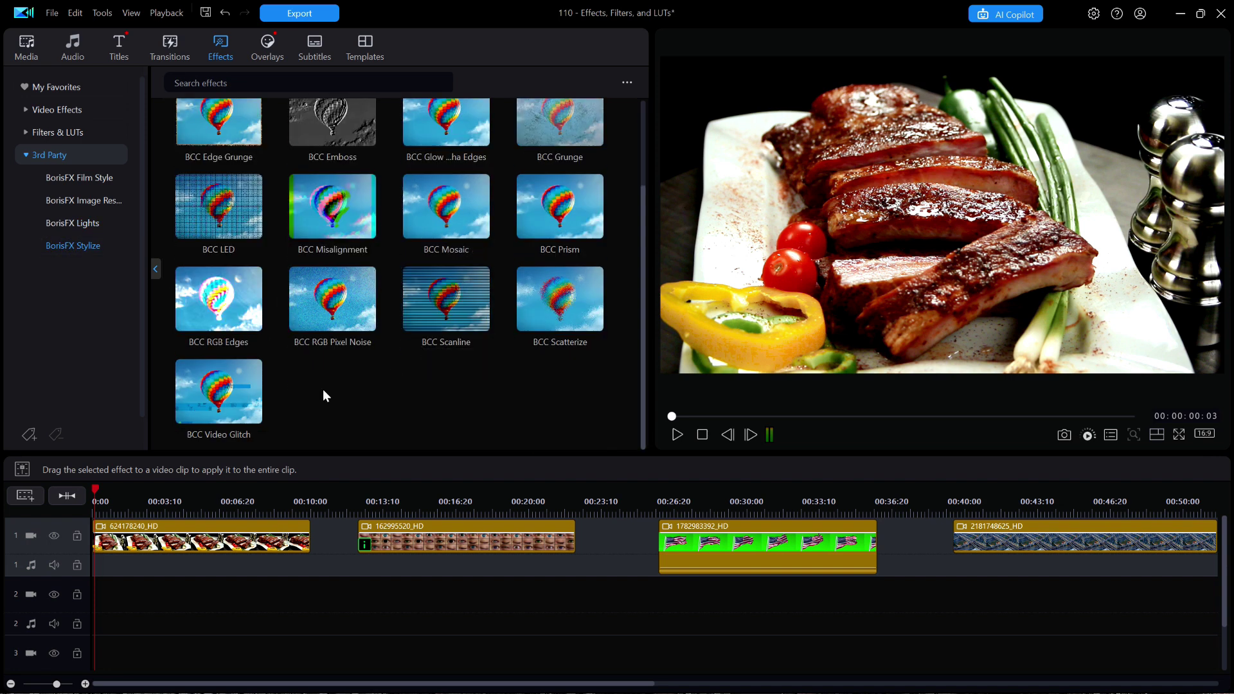
# Step: In BorisFX Film Style, preview BCC Vignette and drop it onto the first timeline clip
pyautogui.click(82, 183)
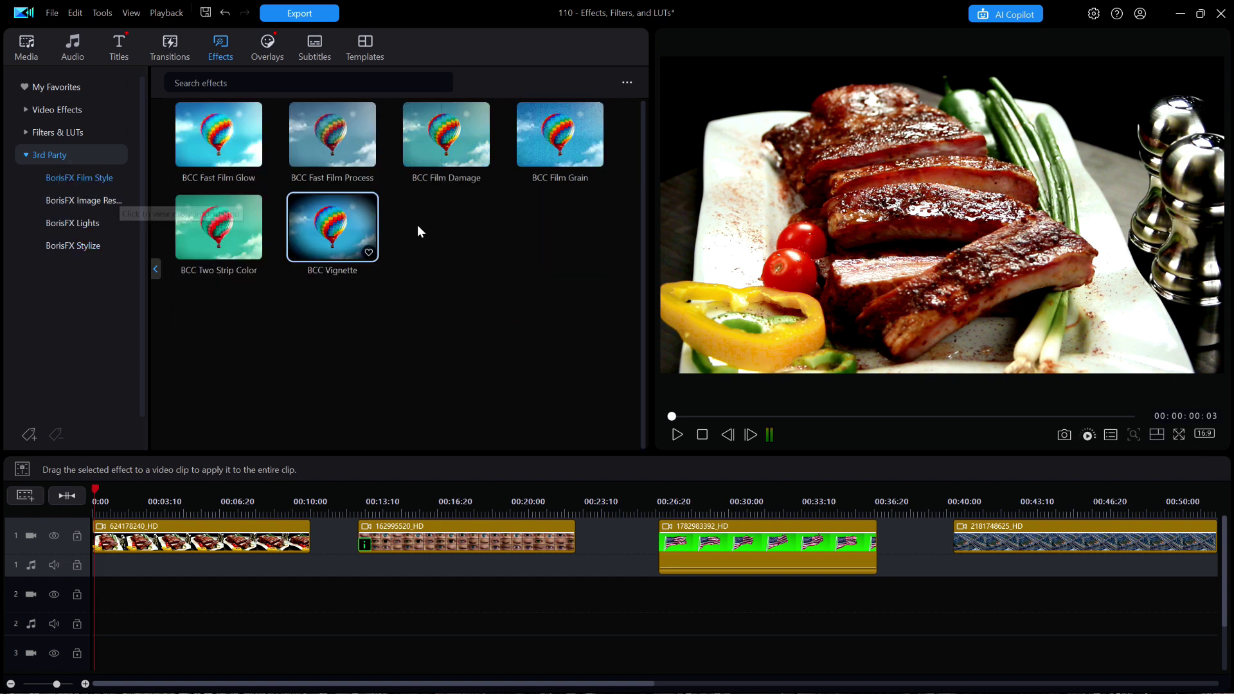
pyautogui.click(219, 235)
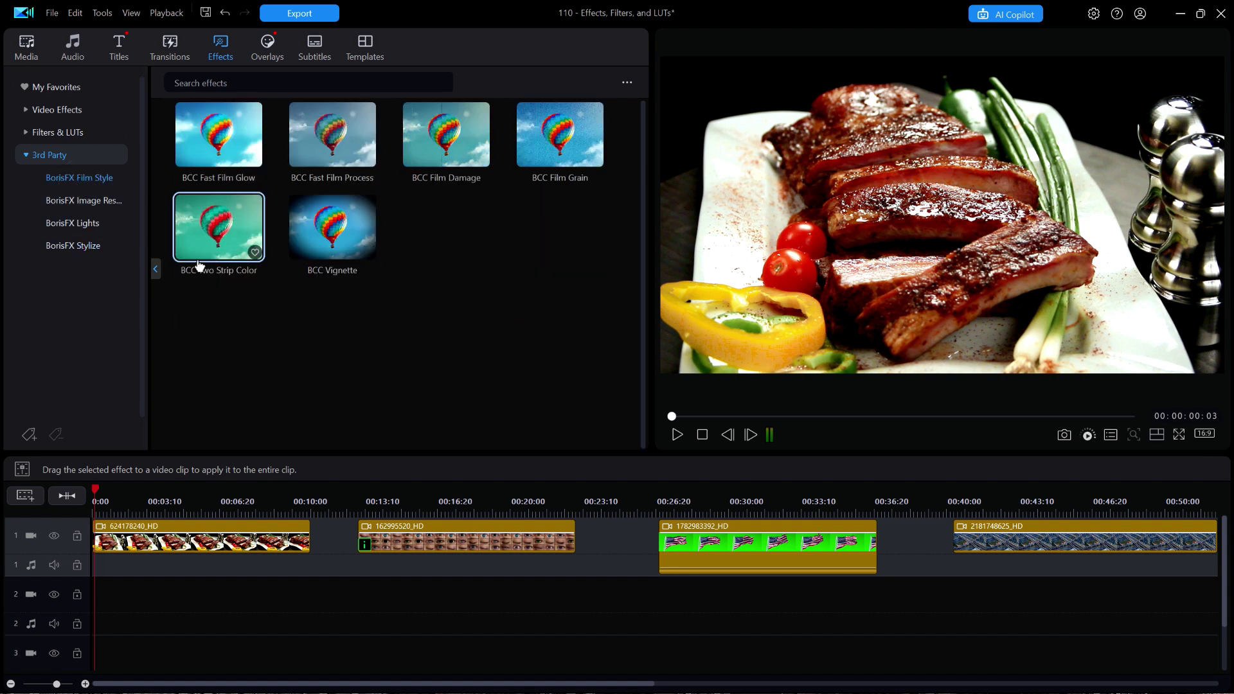
pyautogui.click(326, 240)
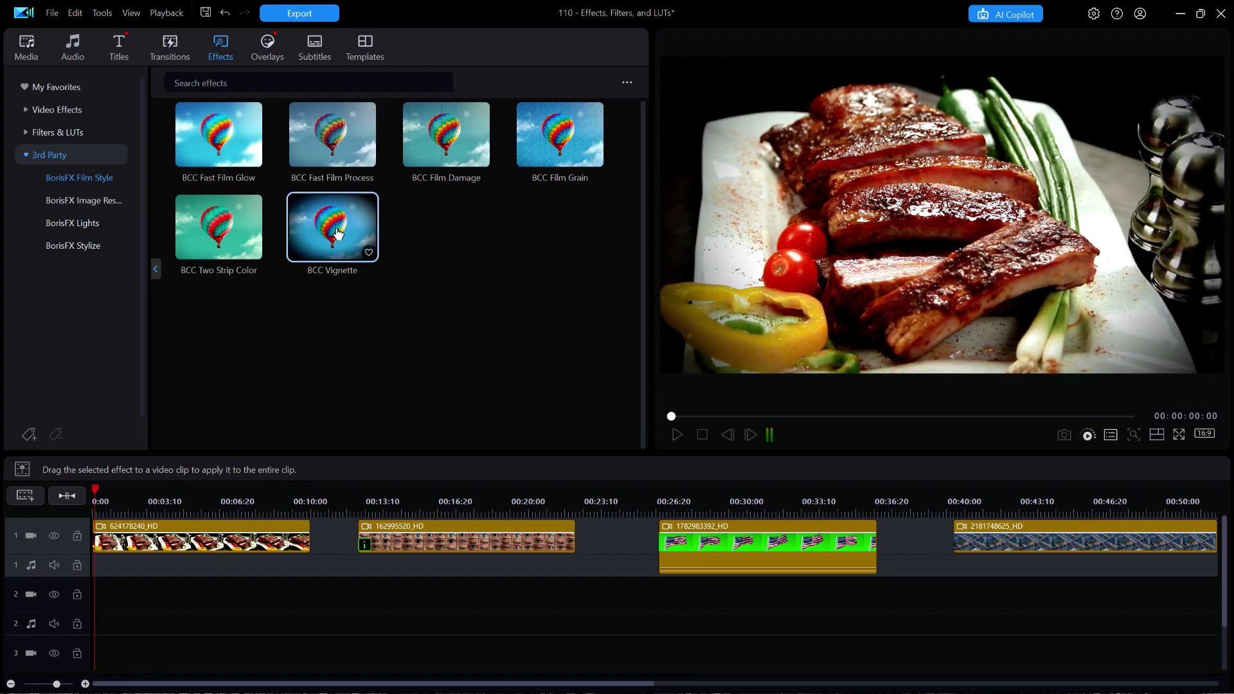
pyautogui.moveTo(353, 233); pyautogui.dragTo(124, 543)
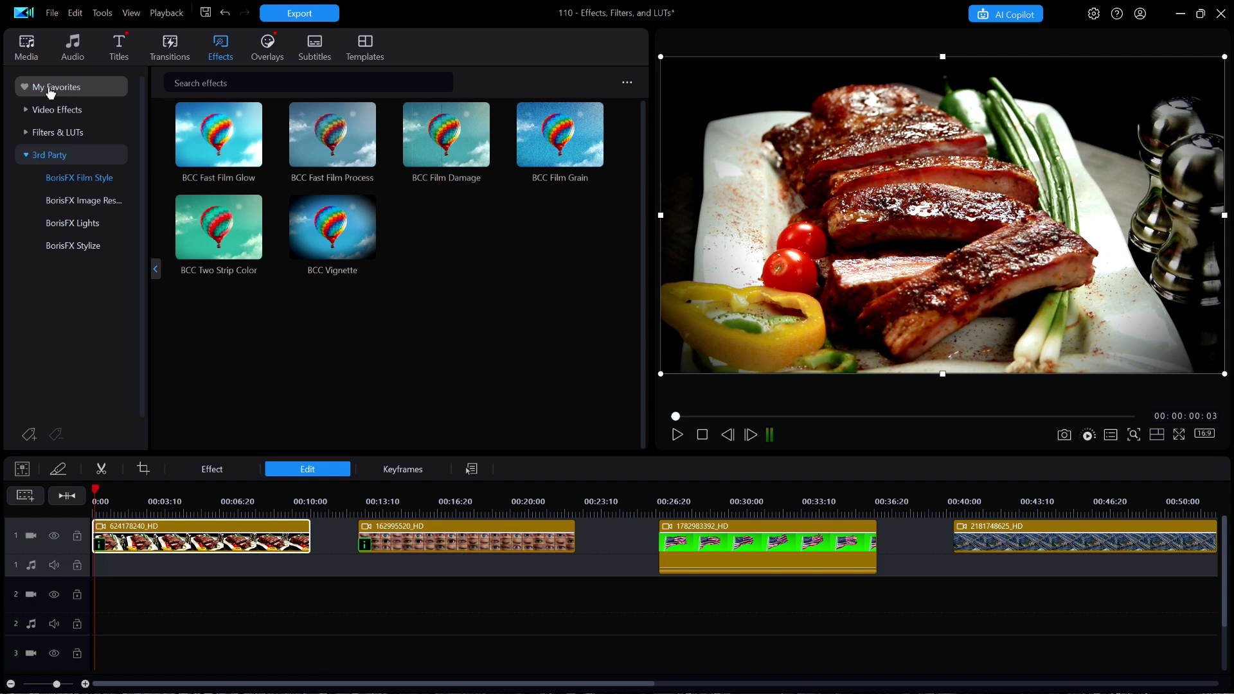
# Step: Bring up the My Favorites effects, including Old Movie, and select the first timeline clip
pyautogui.click(50, 90)
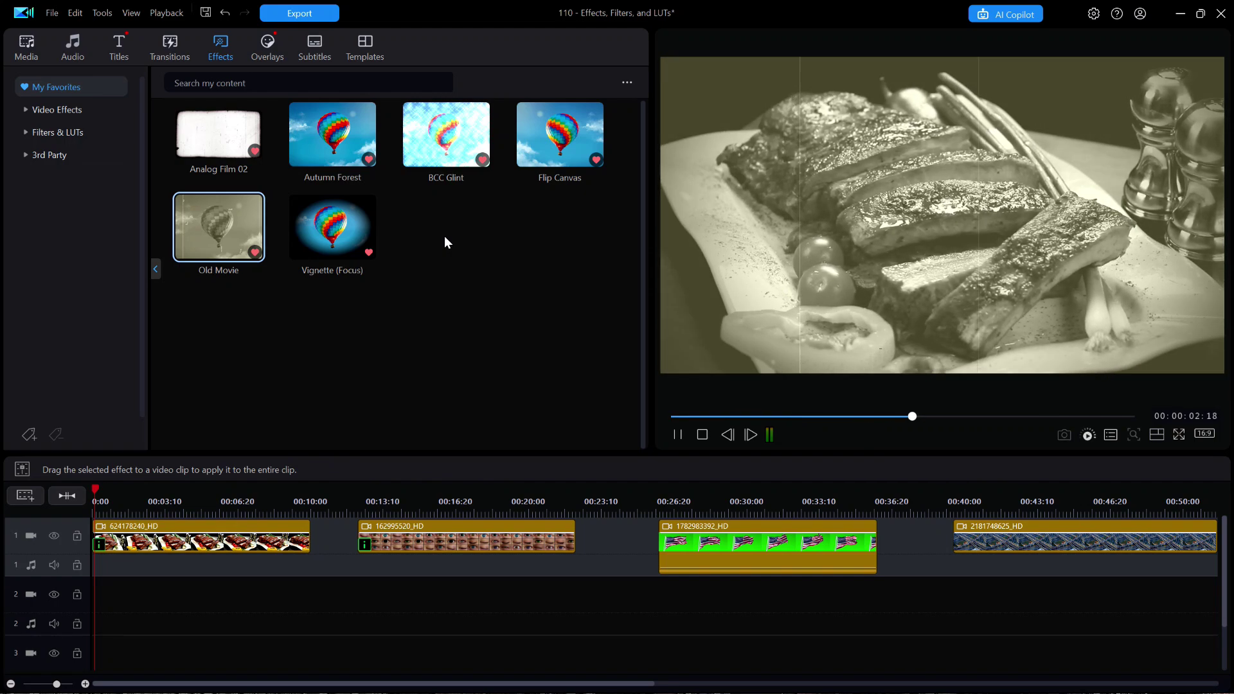
pyautogui.click(295, 540)
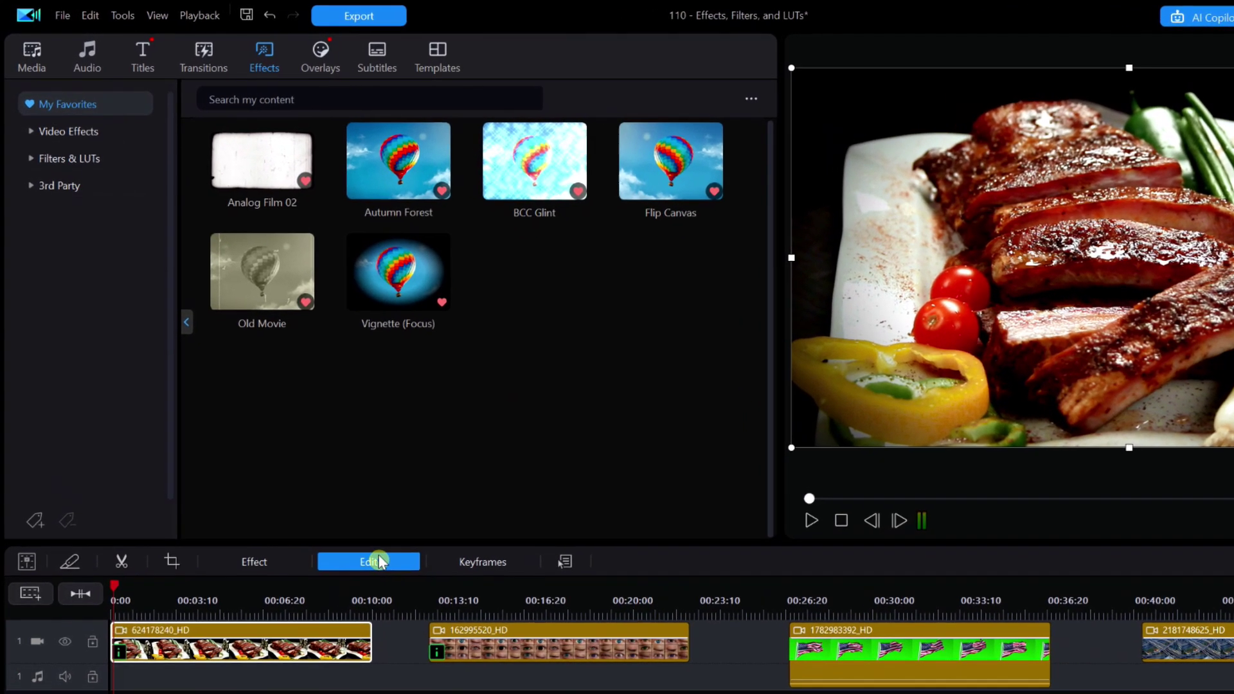
# Step: Open the ribs clip's Edit > Color adjustment panel and scroll its Exposure, Brightness, Hue and Saturation sliders
pyautogui.click(342, 510)
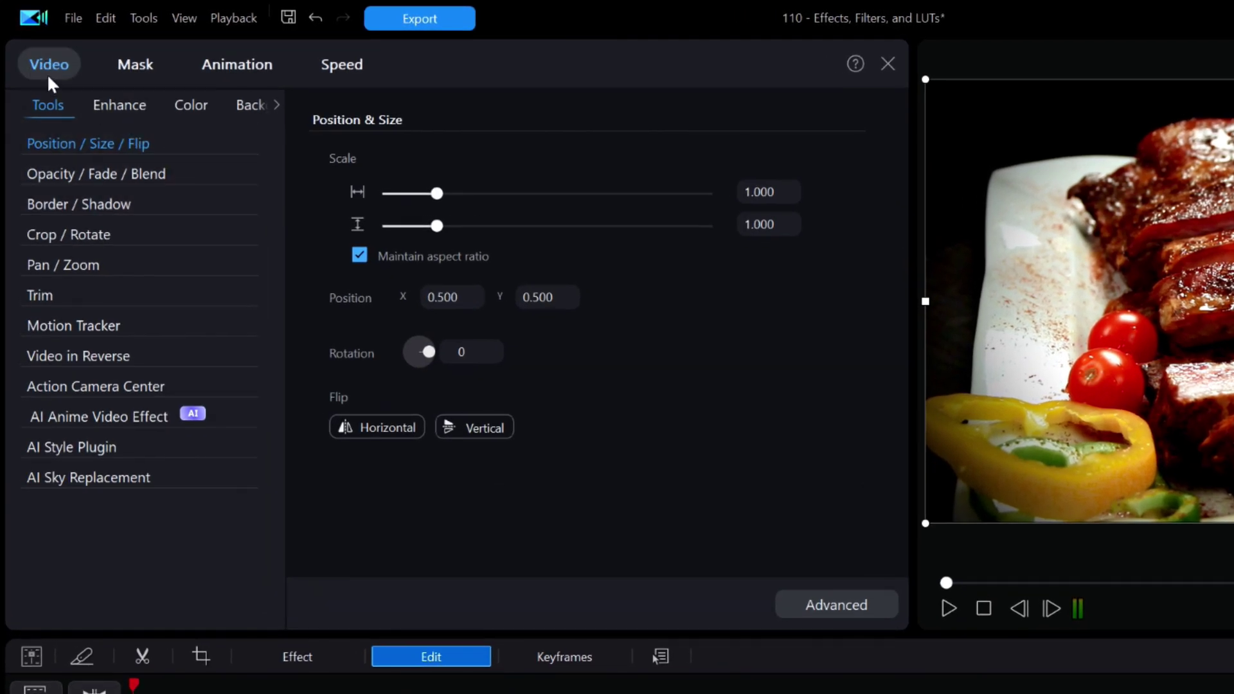
pyautogui.click(187, 107)
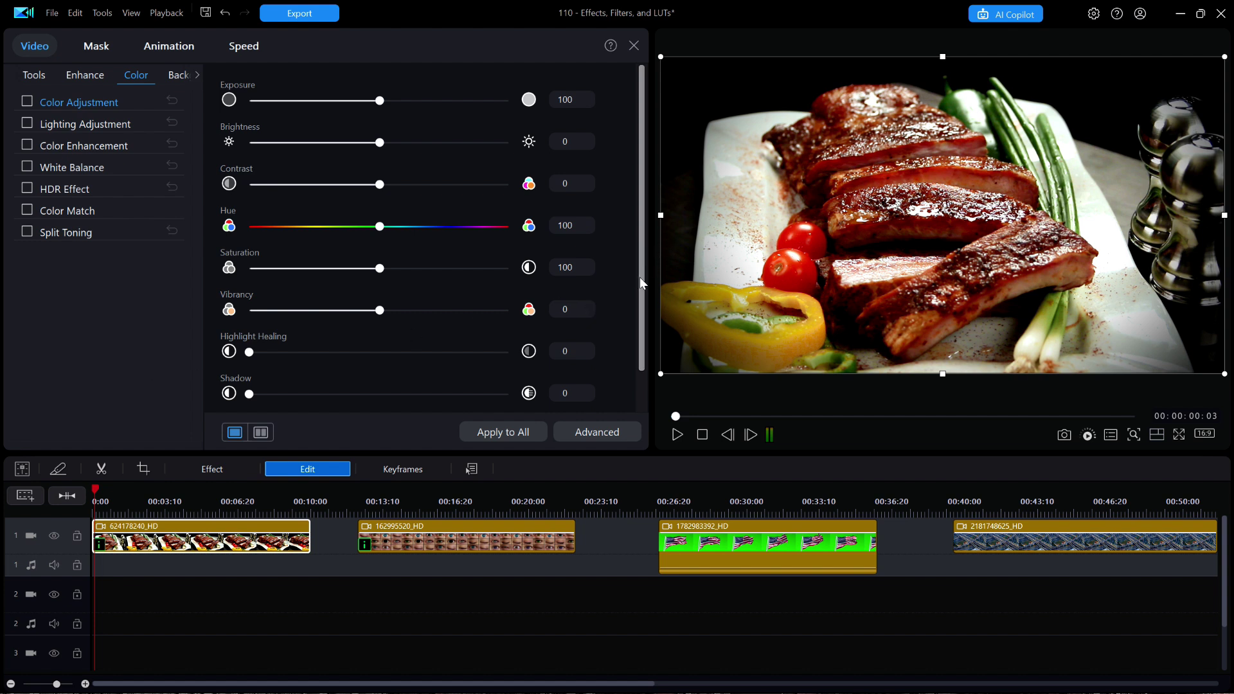
pyautogui.moveTo(639, 277)
pyautogui.mouseDown()
pyautogui.moveTo(638, 364)
pyautogui.moveTo(636, 256)
pyautogui.mouseUp()
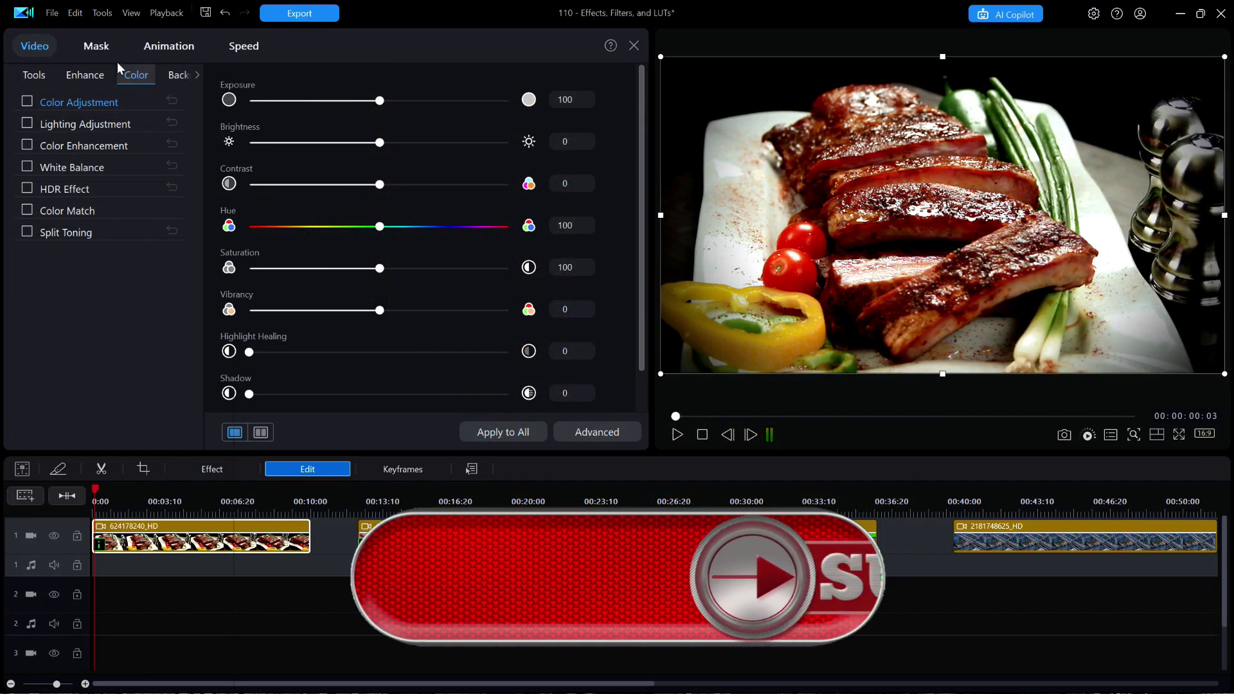
# Step: Close the Video settings colour panel and switch back to the Media library
pyautogui.click(635, 45)
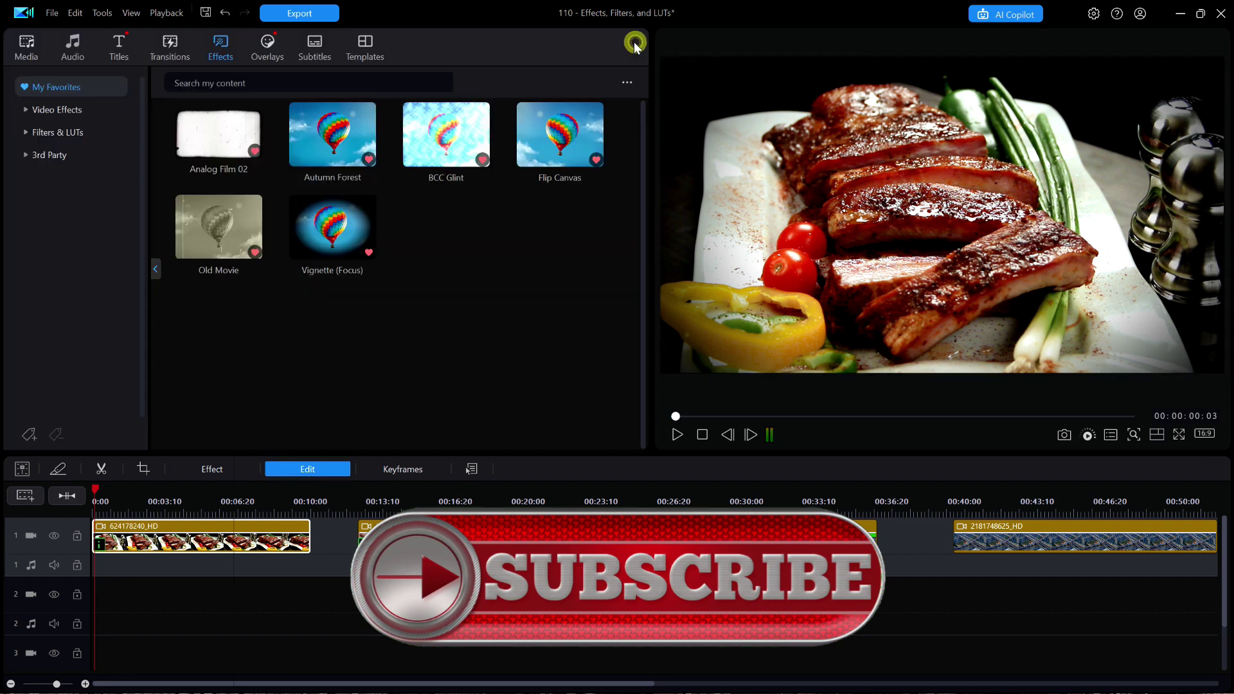
pyautogui.click(26, 45)
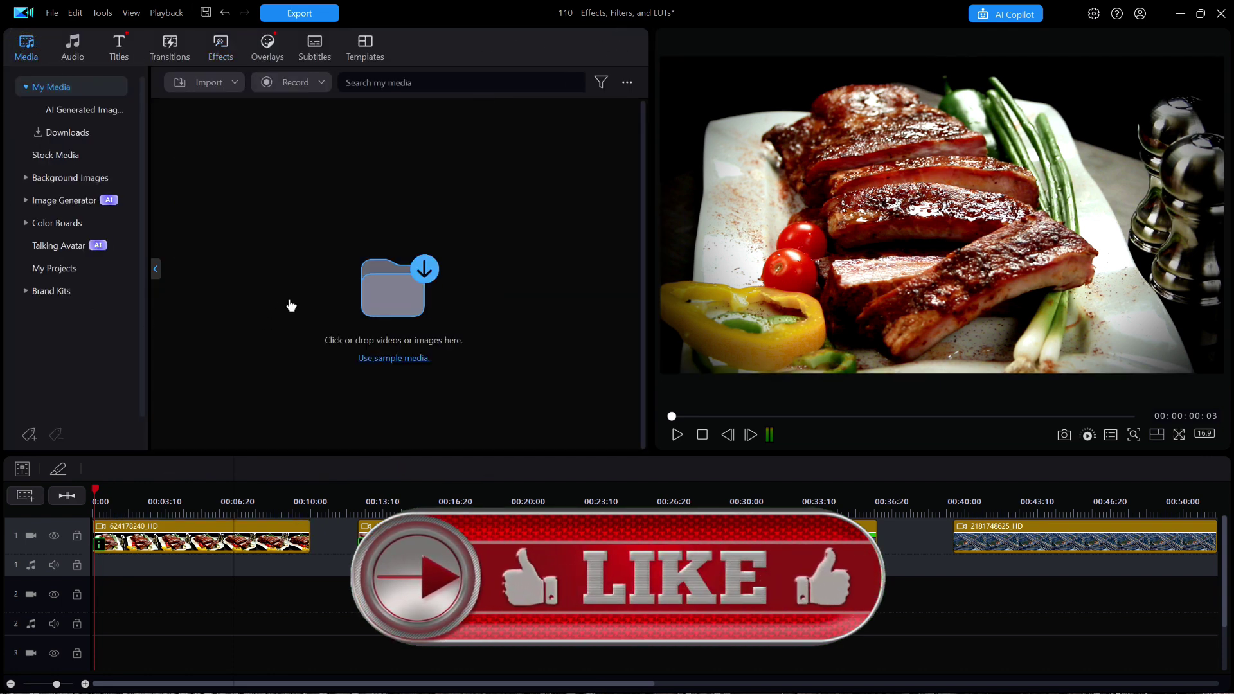